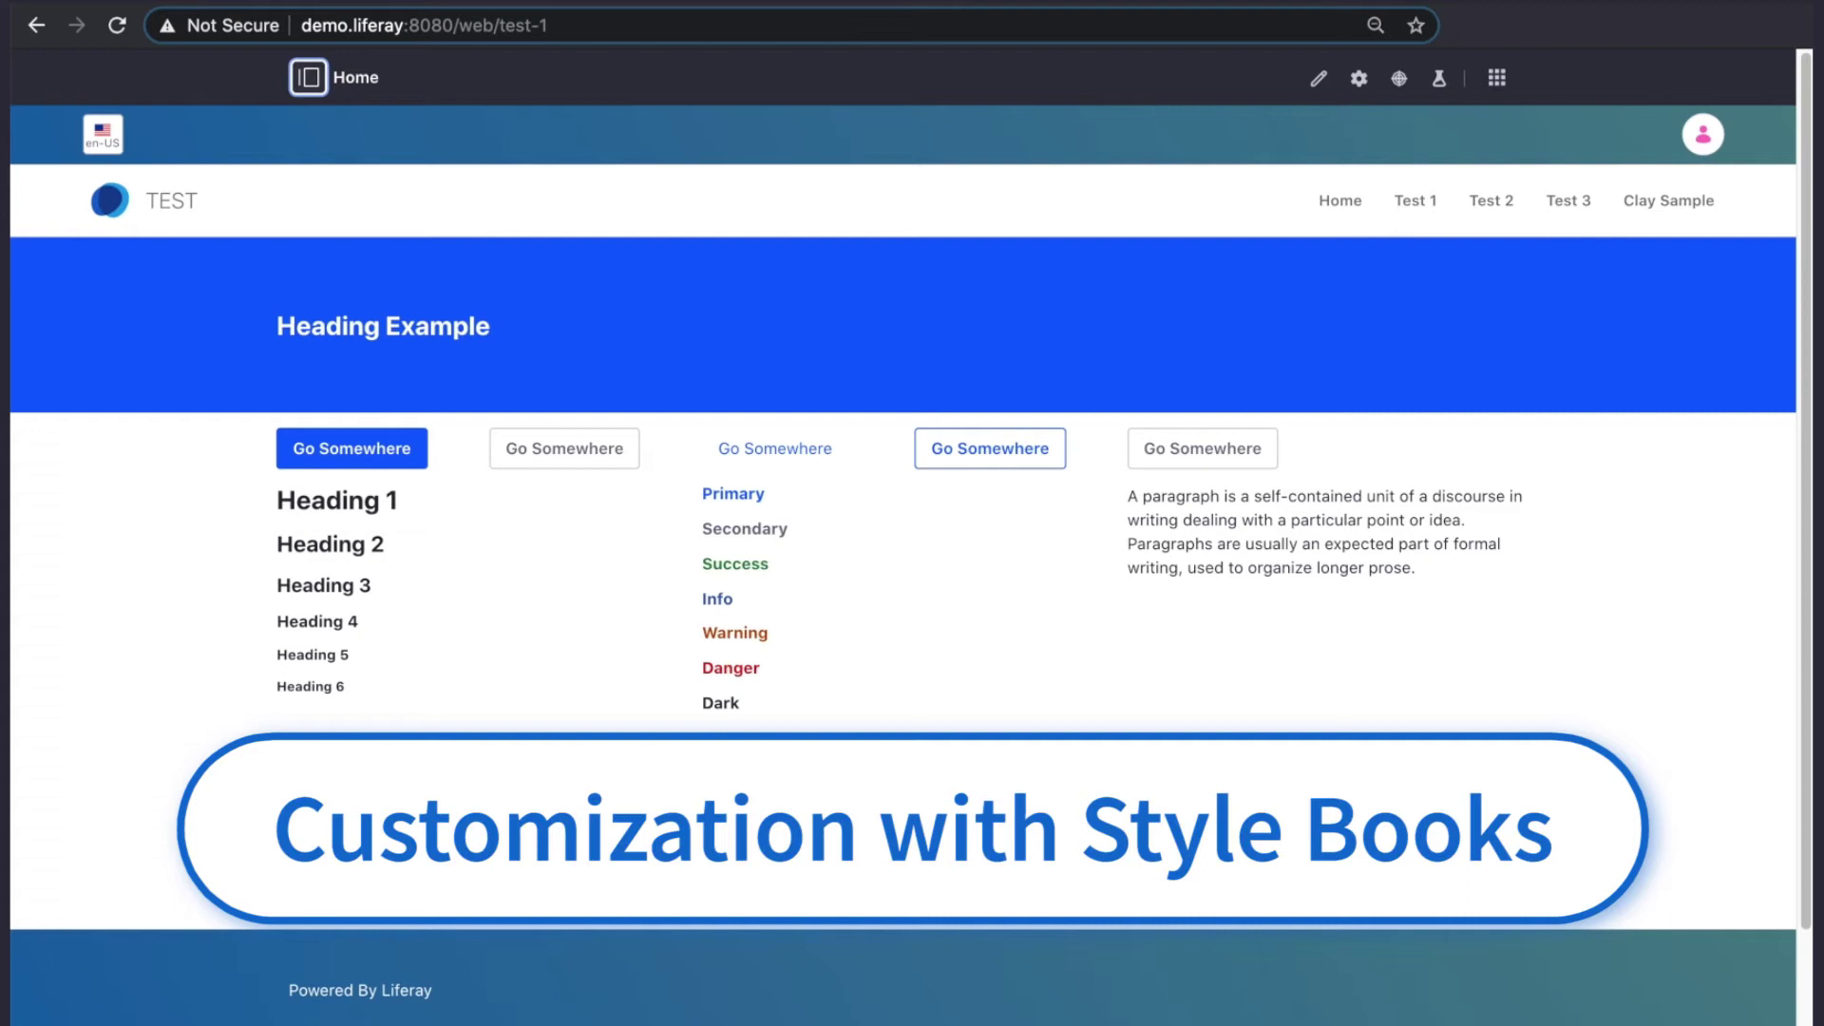
# Open the product menu sidebar for the Test site.
pyautogui.click(308, 78)
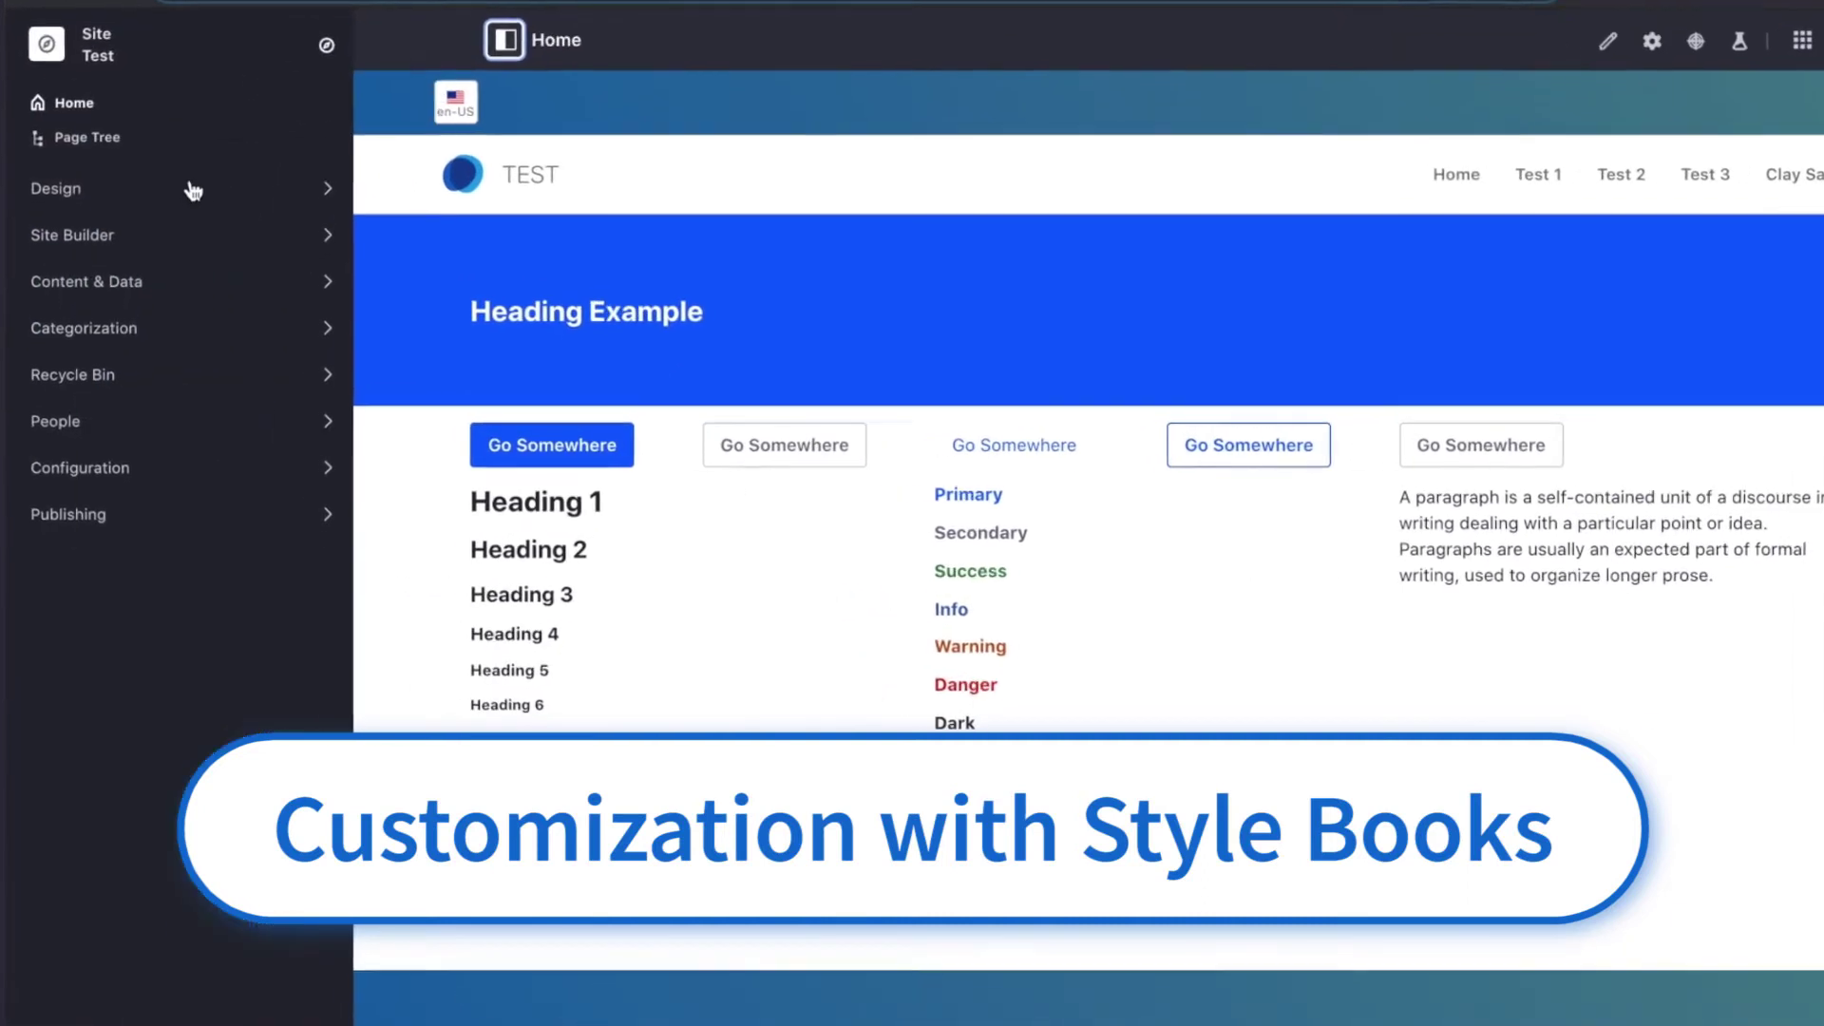
# Under Design > Style Books, add a new style book named 'Test 4'.
pyautogui.click(175, 195)
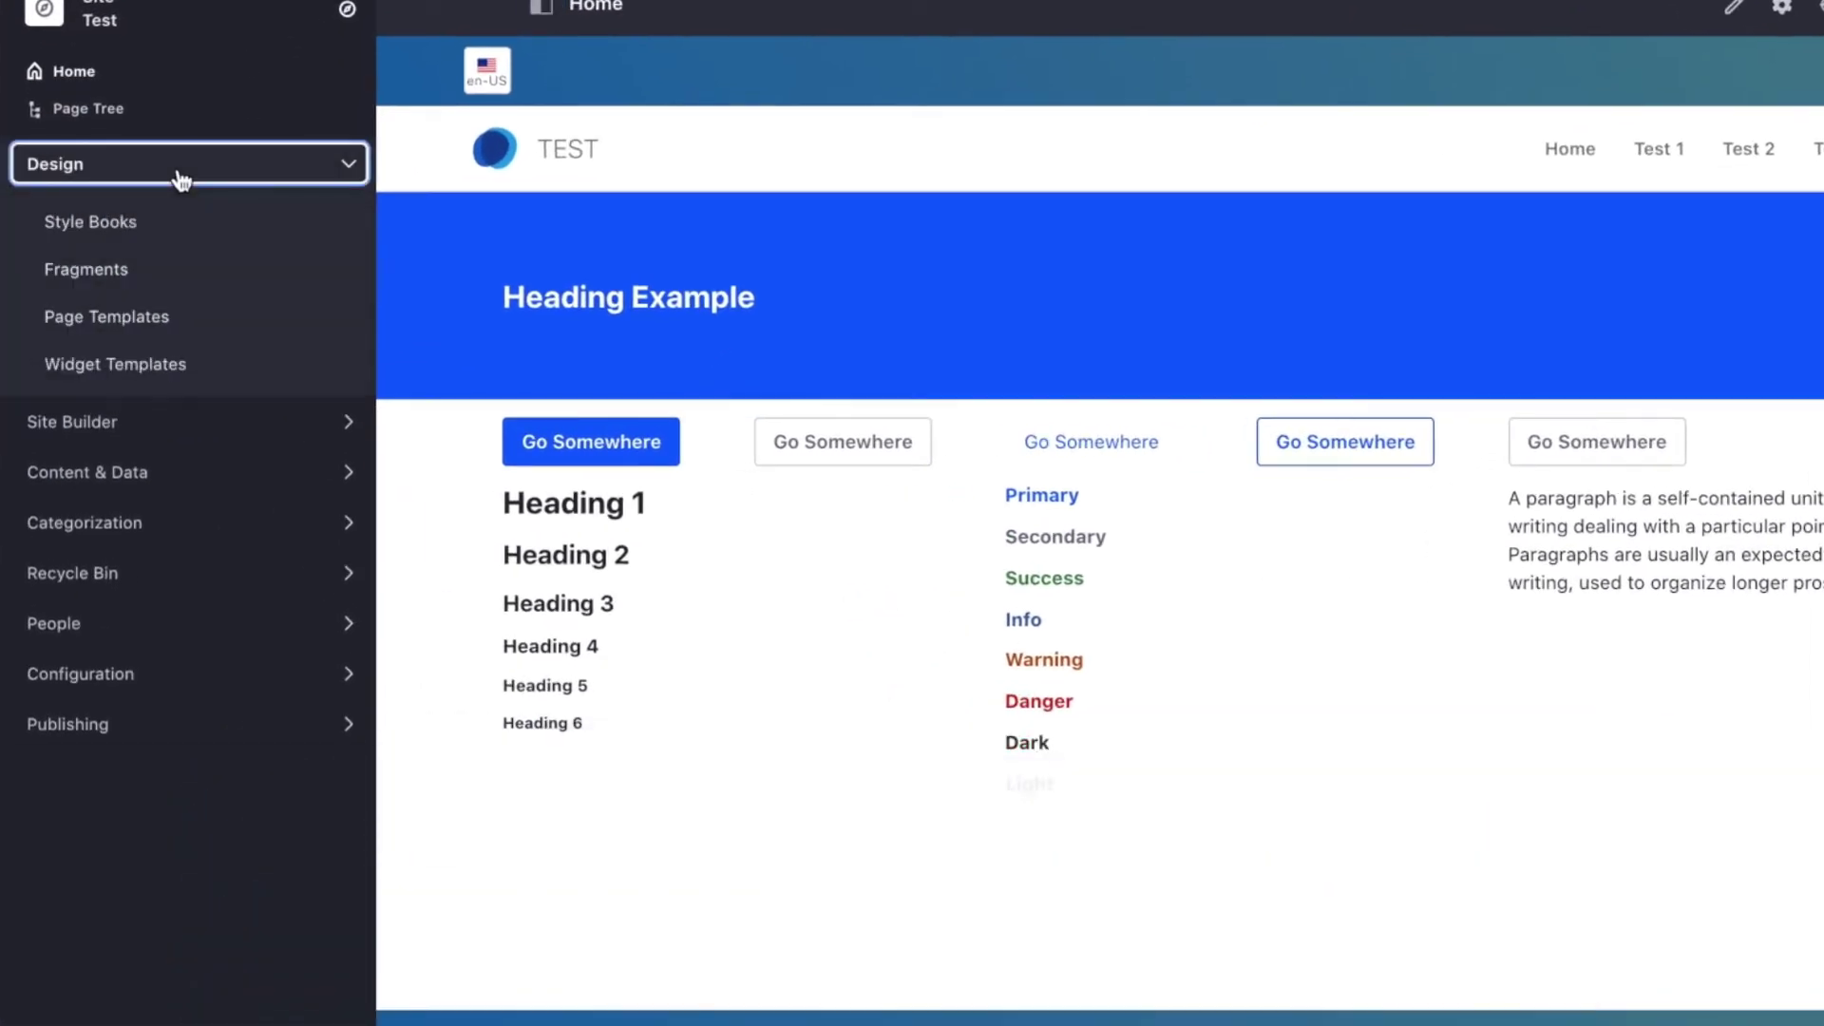
pyautogui.click(114, 236)
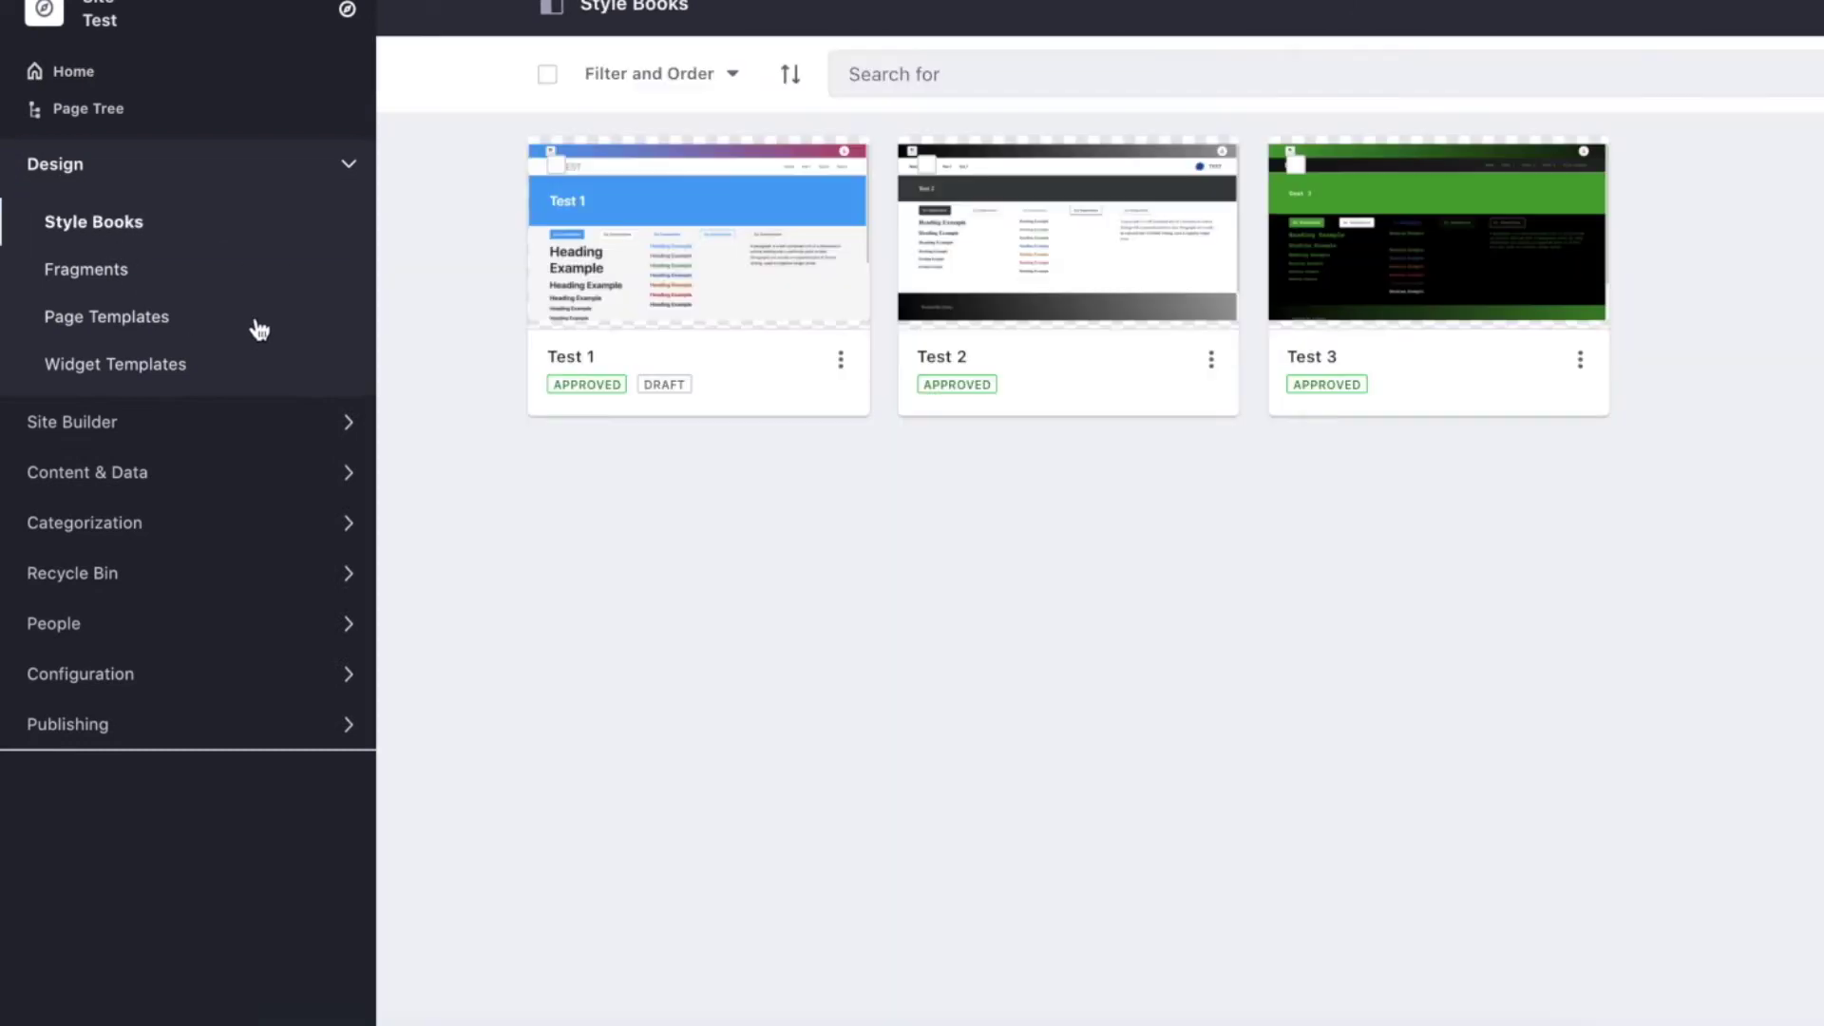
pyautogui.click(840, 361)
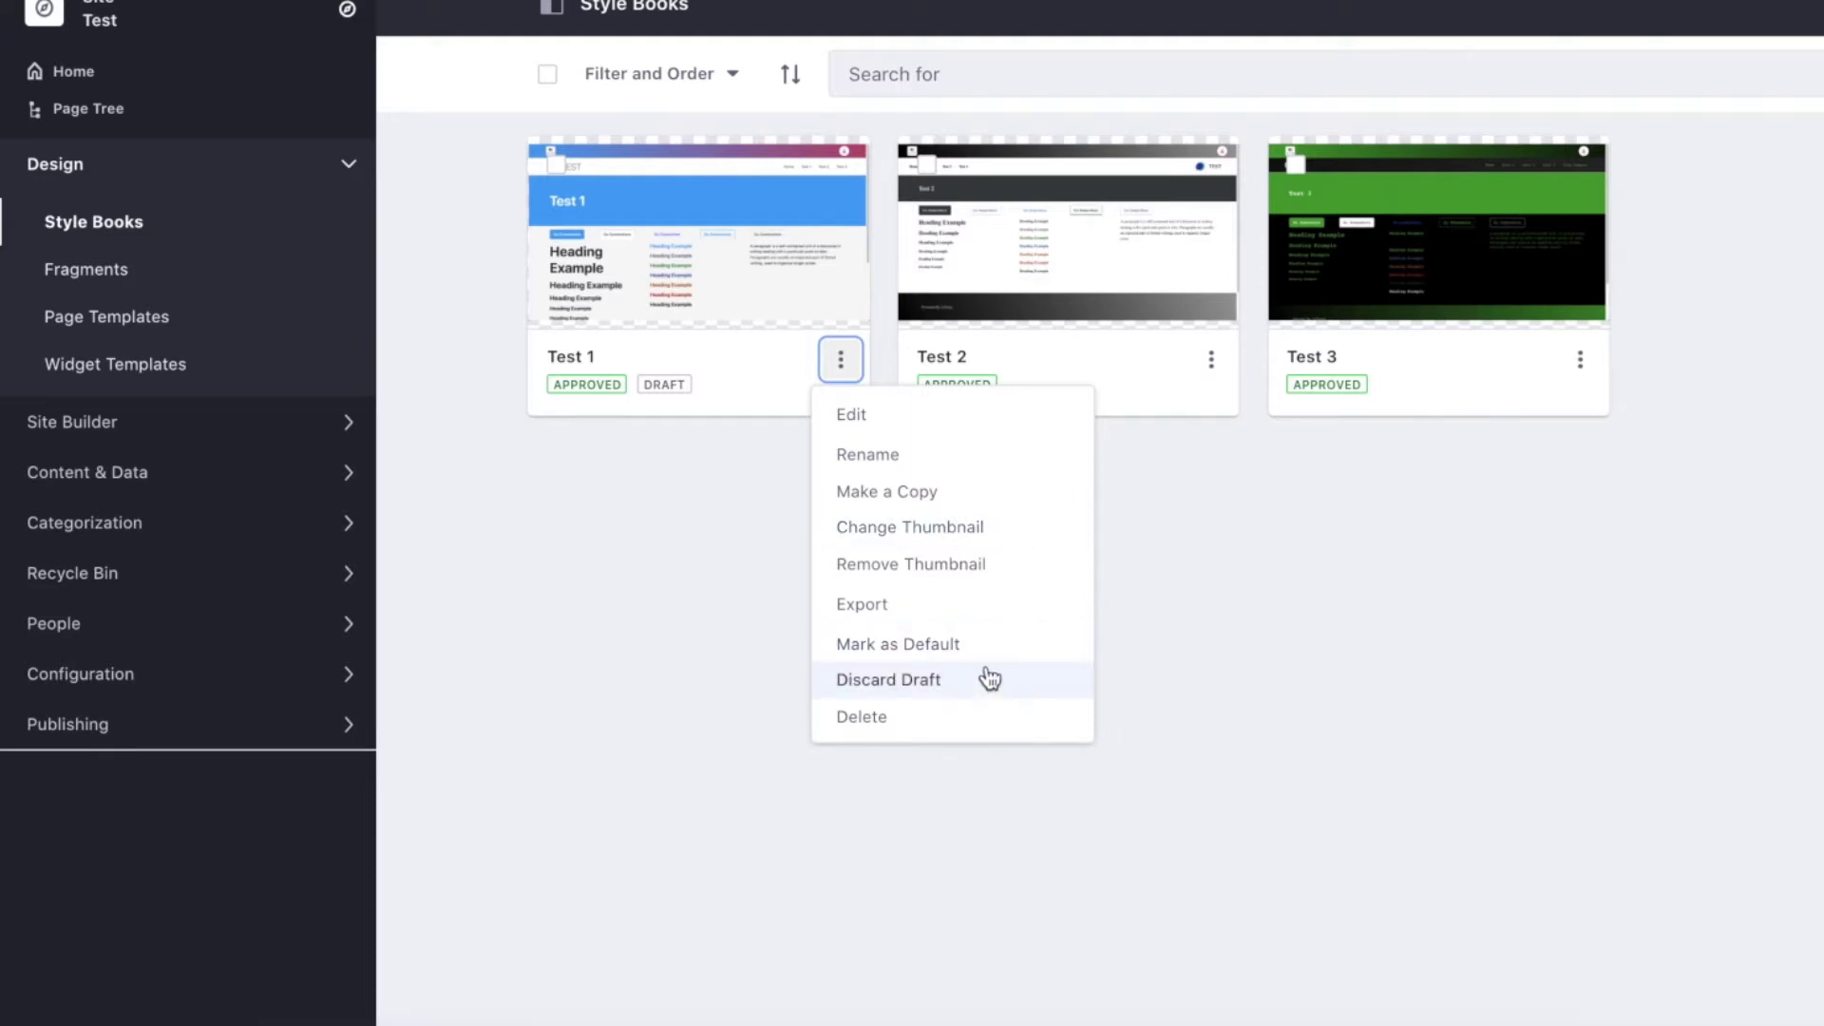
pyautogui.click(1734, 167)
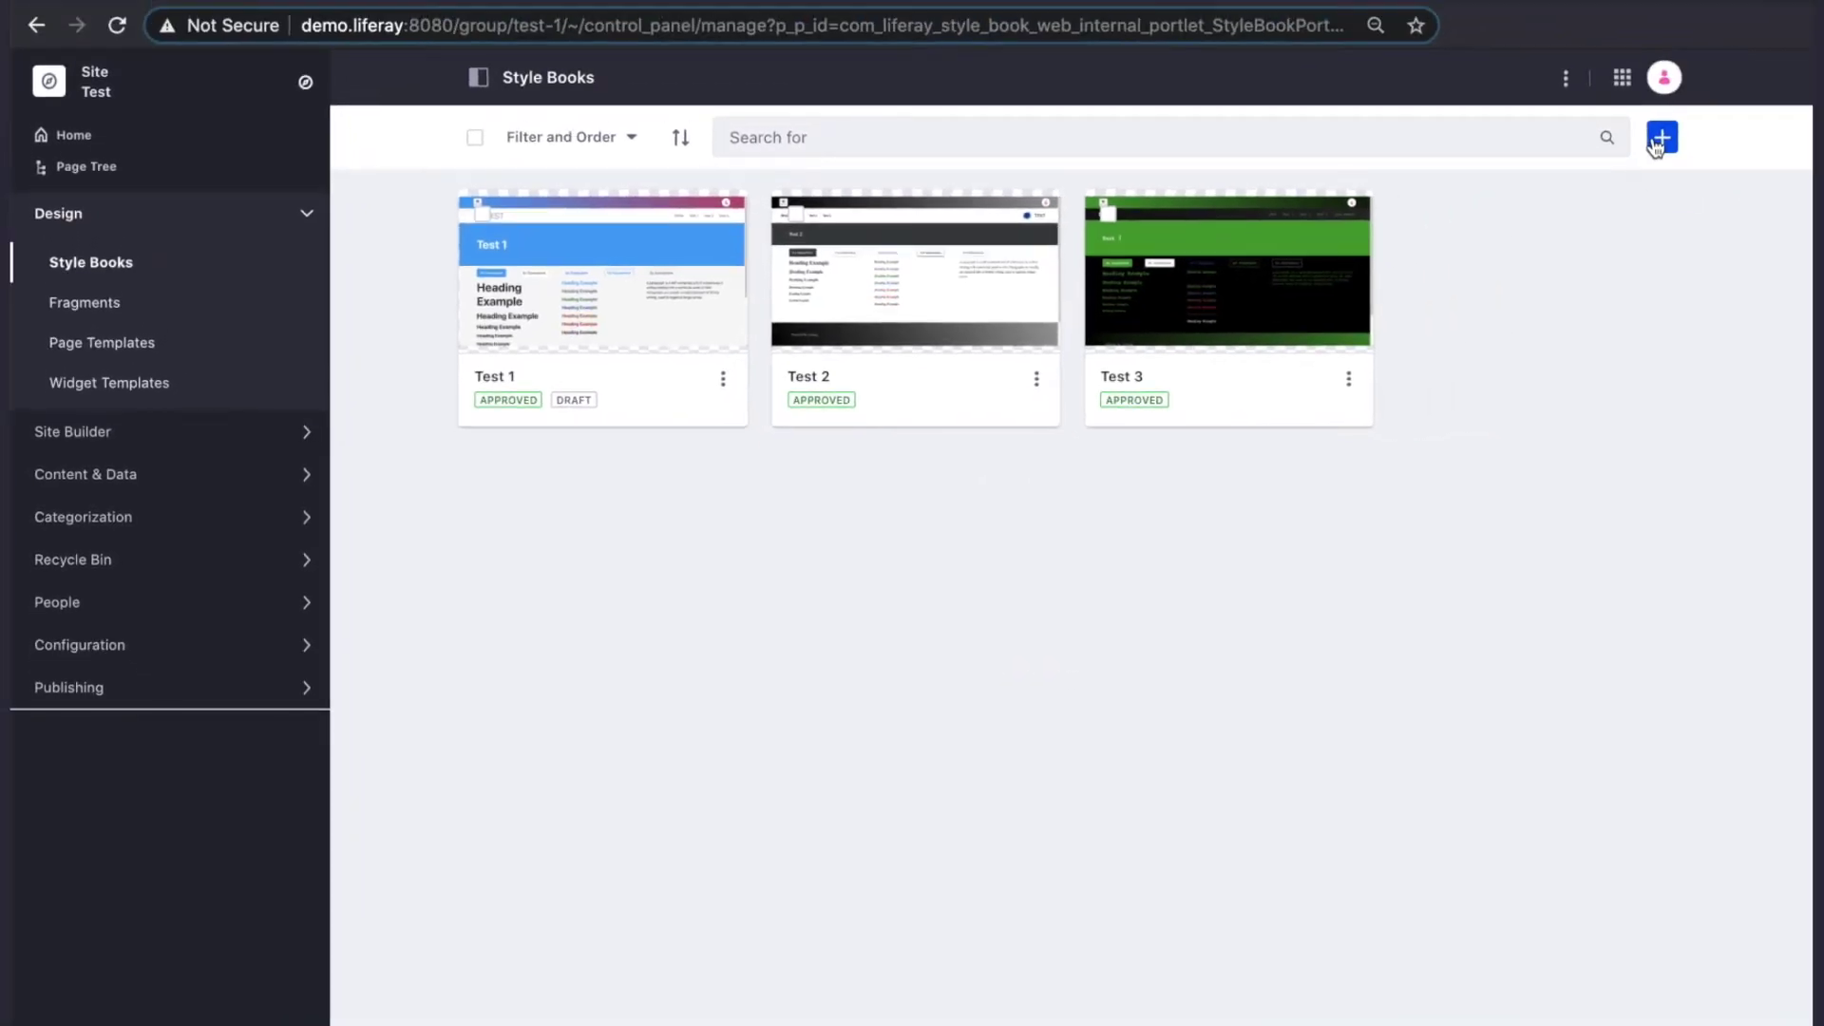
pyautogui.click(1661, 138)
pyautogui.write('Test 4')
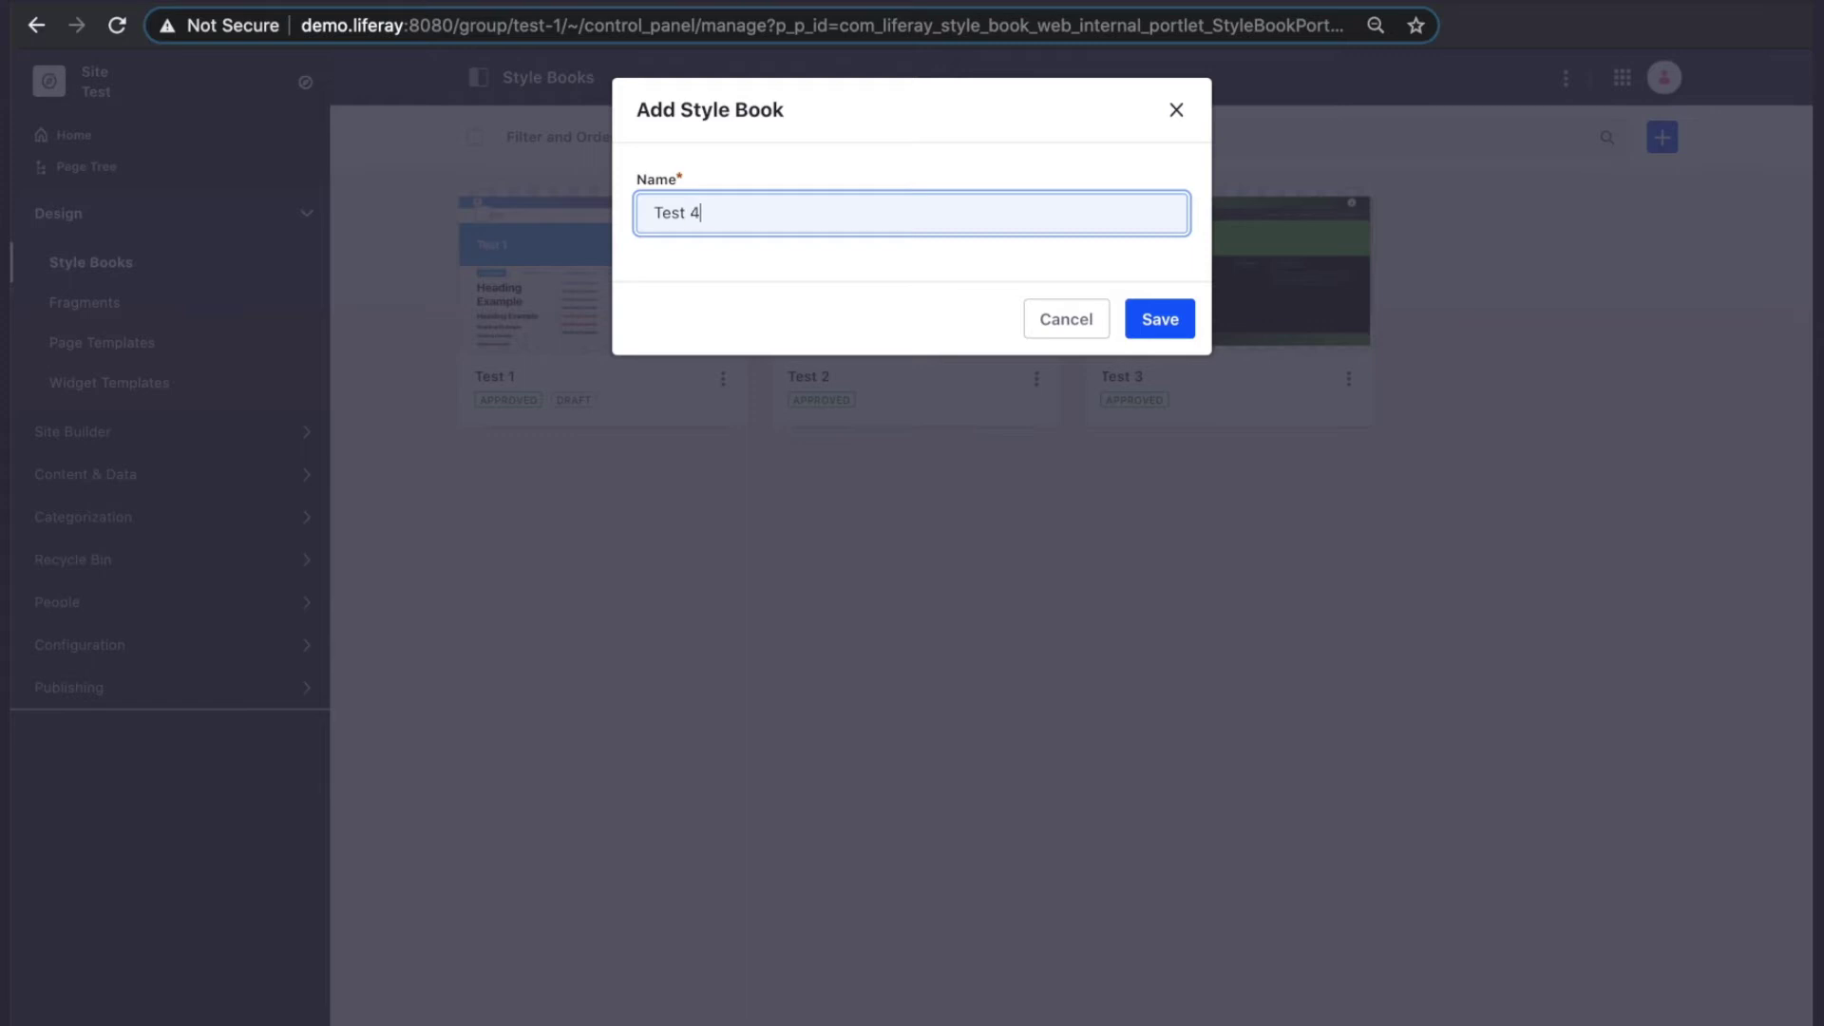
pyautogui.press('Return')
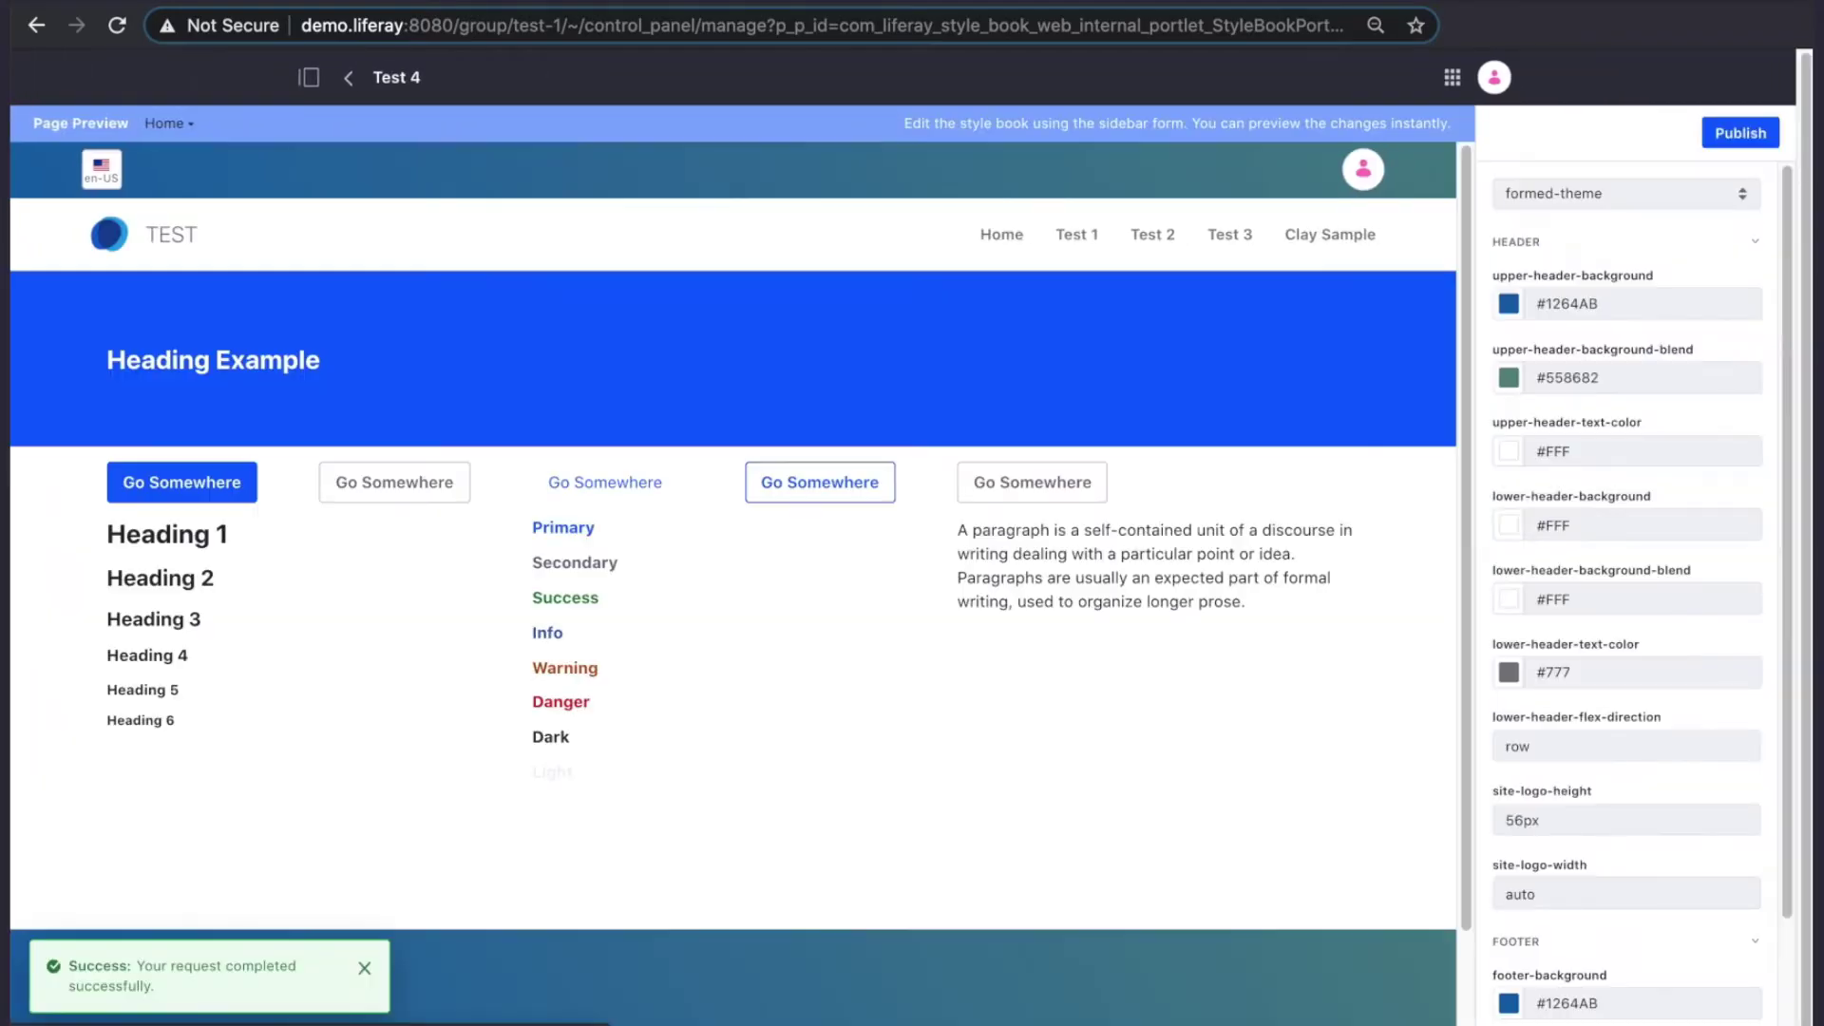
pyautogui.click(159, 123)
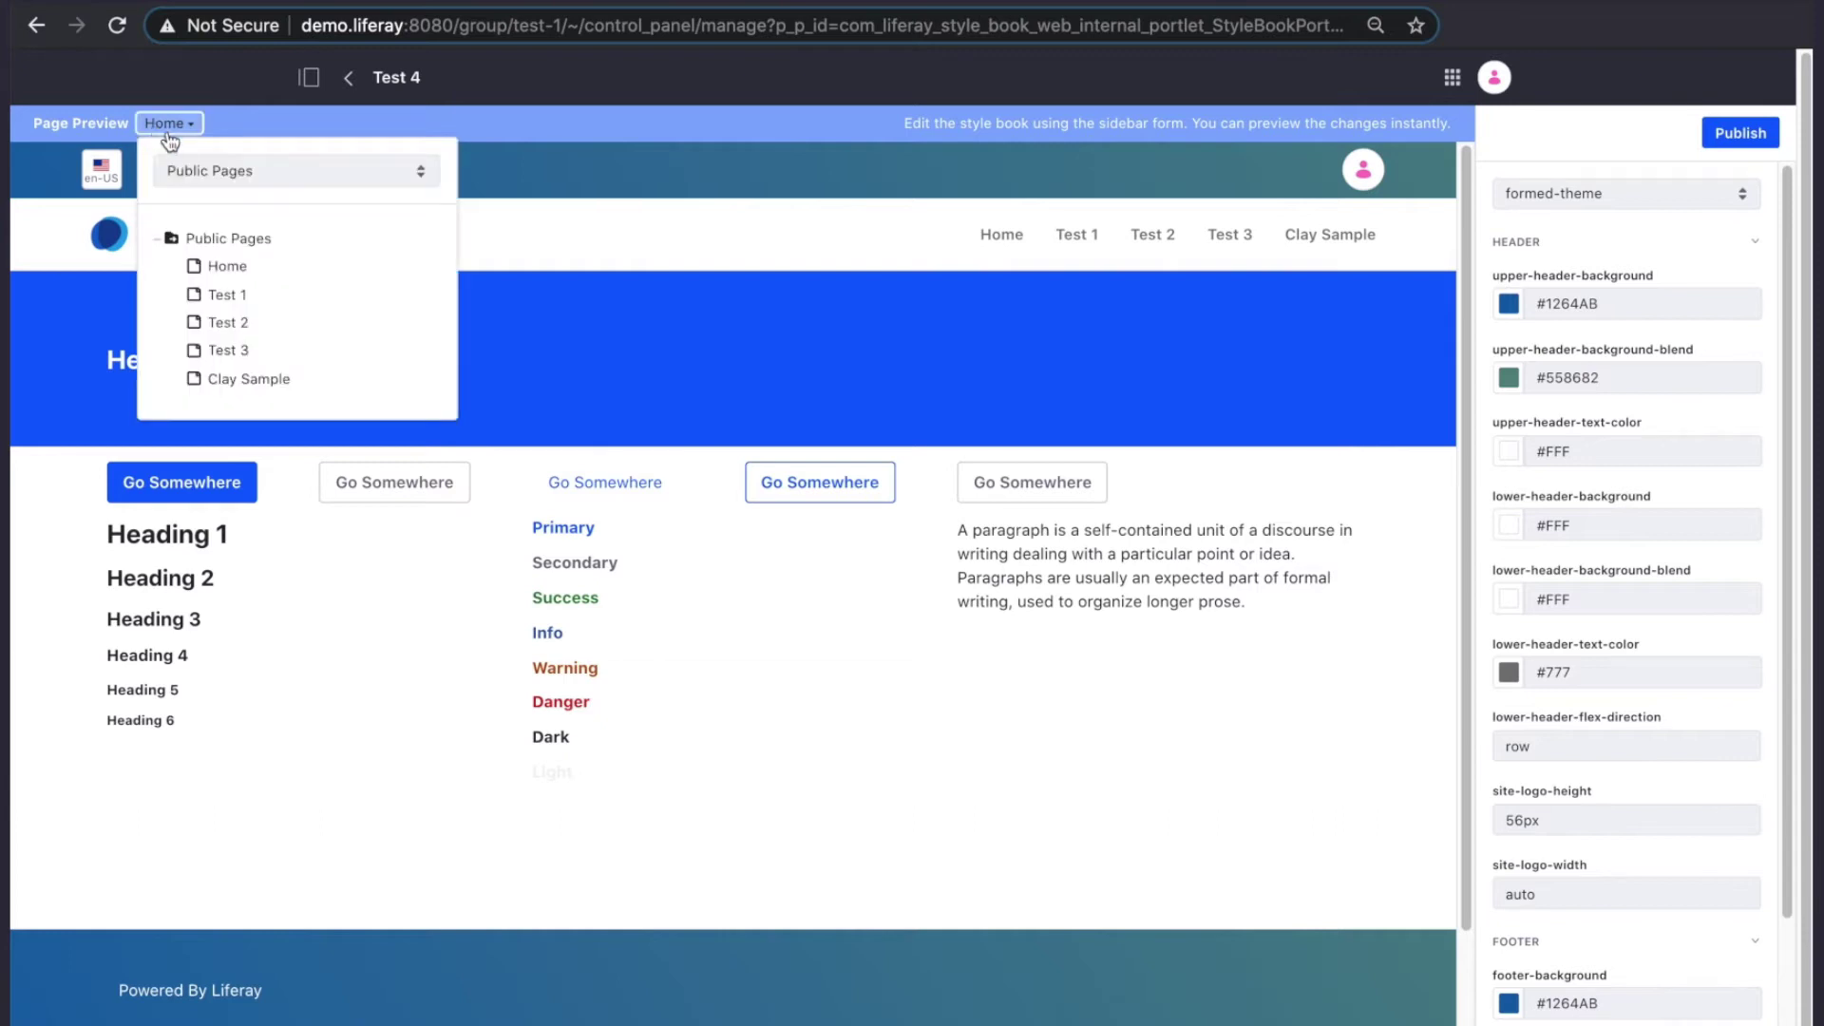
pyautogui.click(187, 171)
pyautogui.click(187, 171)
pyautogui.press('Escape')
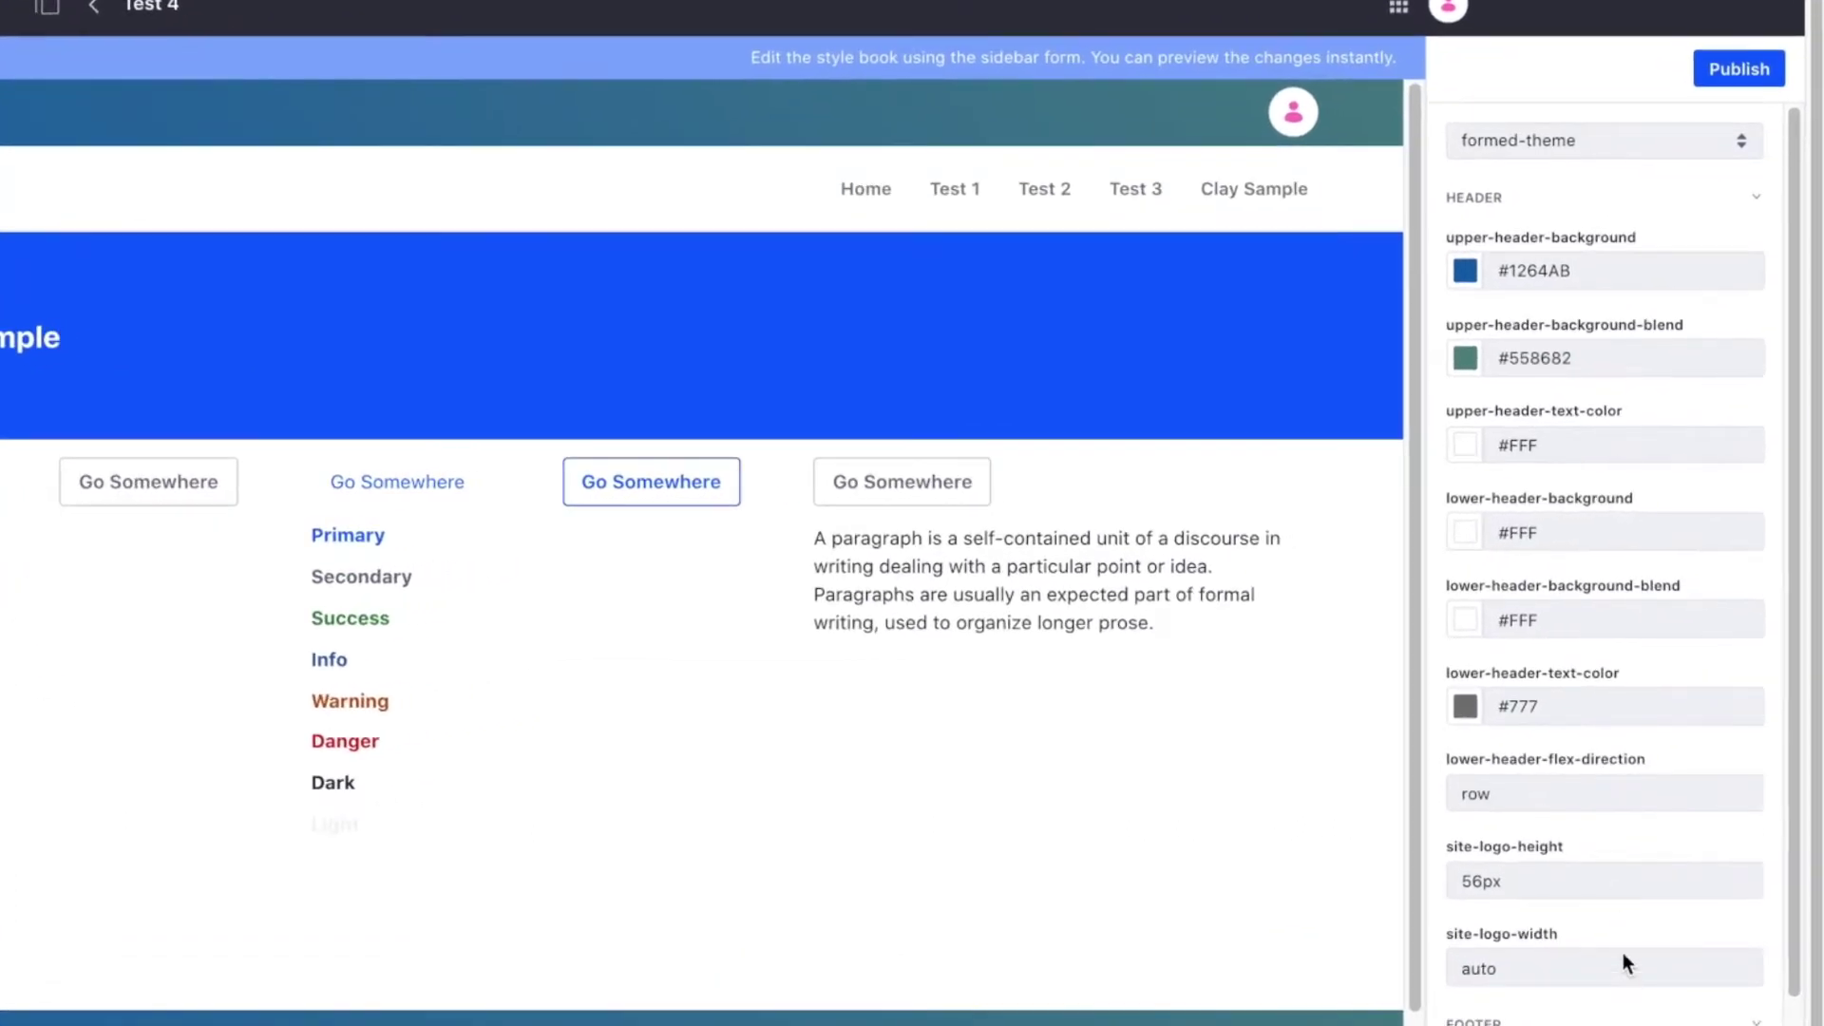
pyautogui.click(1570, 142)
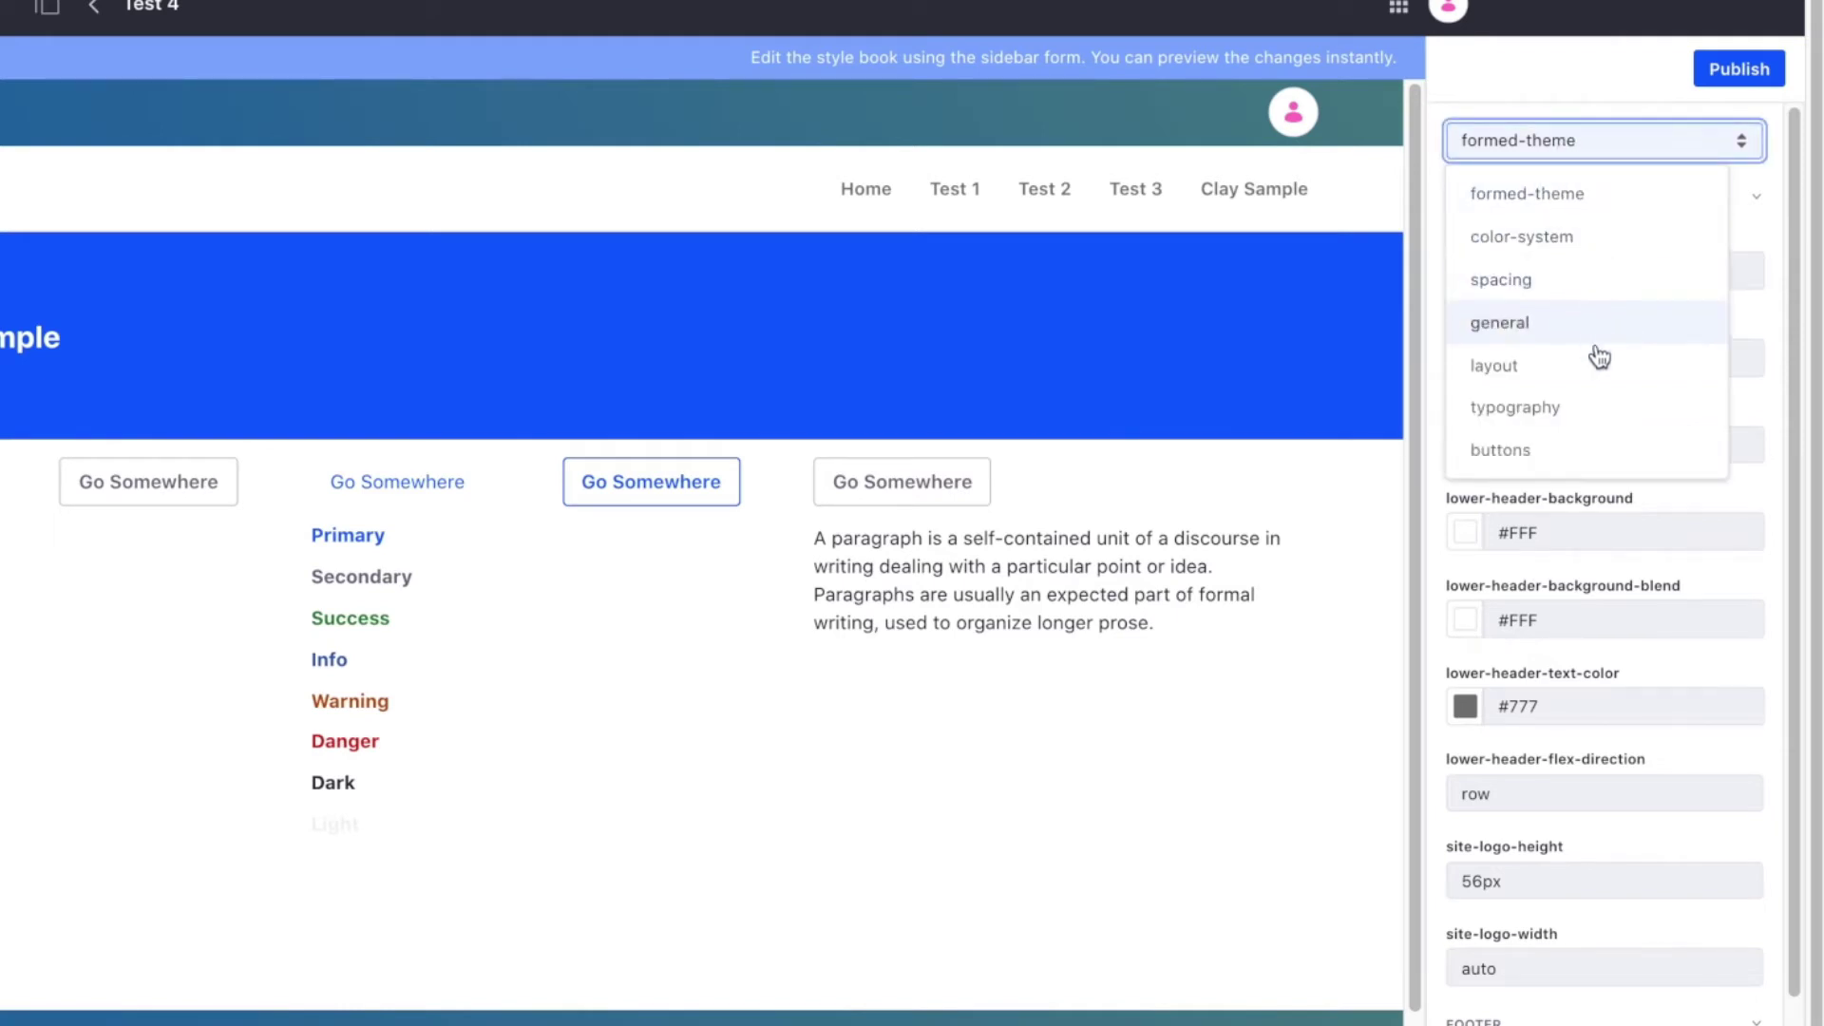
pyautogui.click(1623, 157)
pyautogui.click(1559, 204)
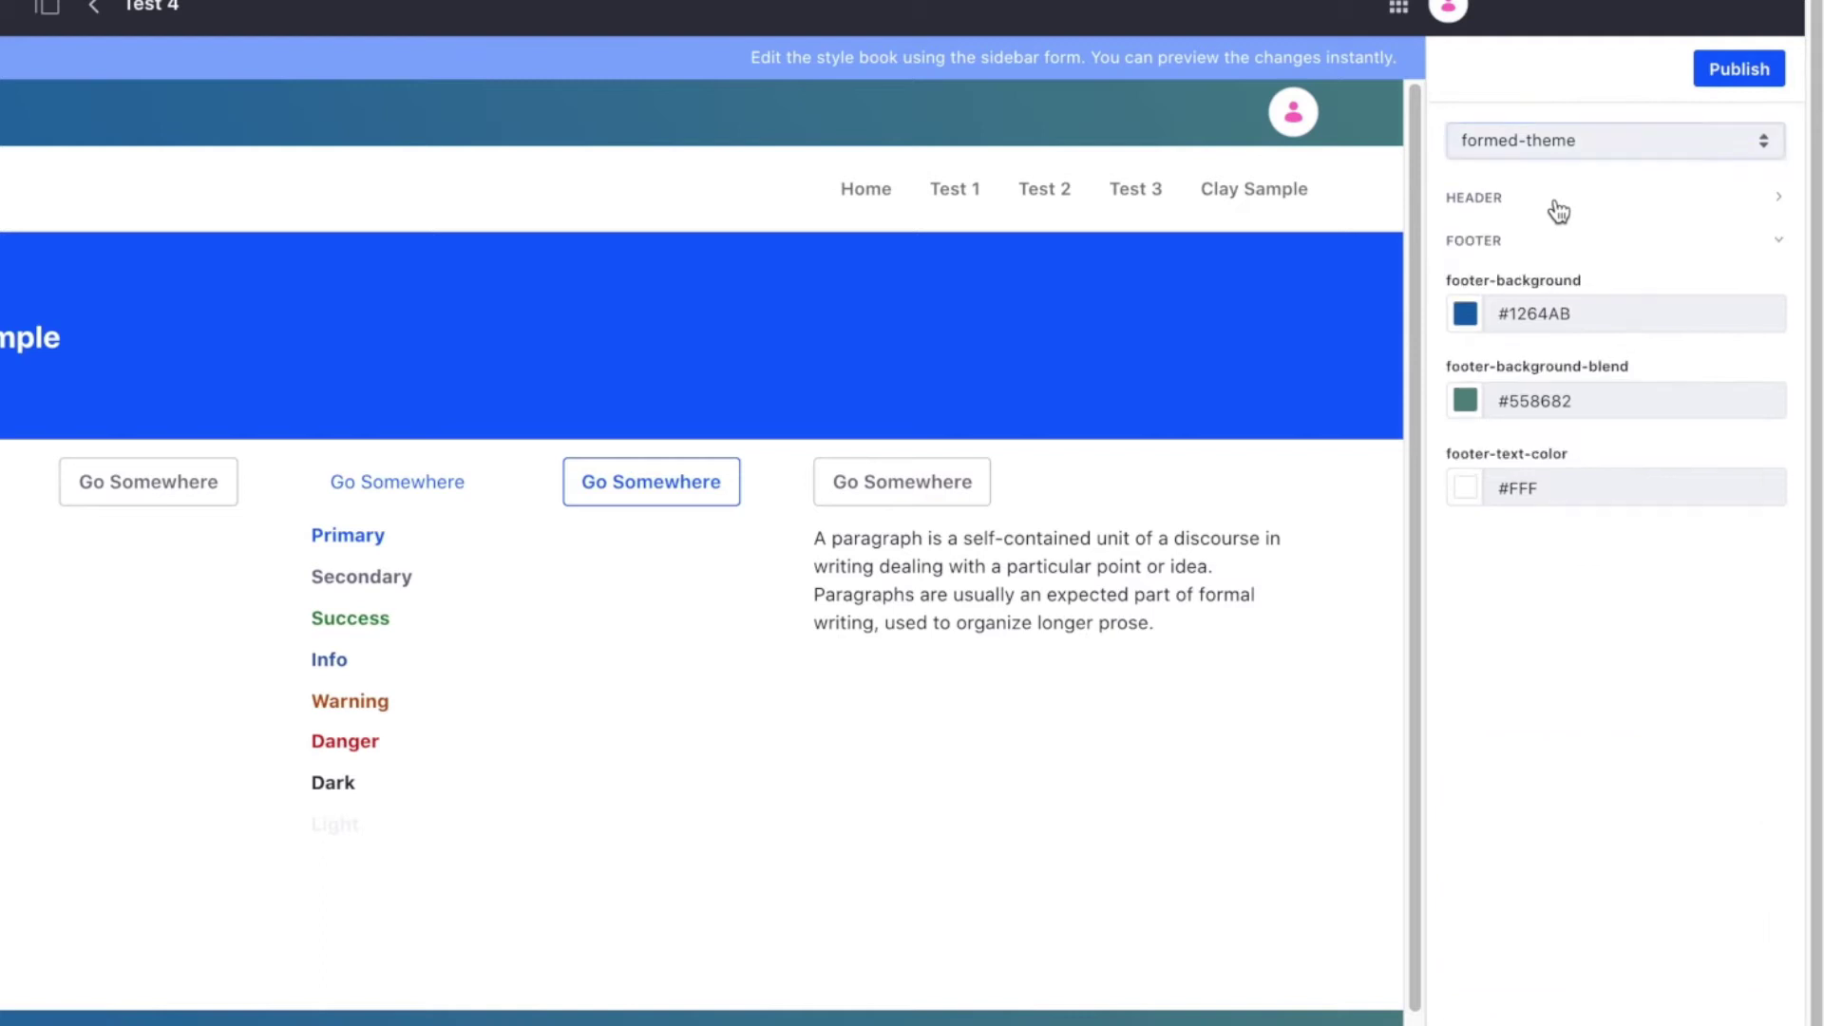
pyautogui.click(1543, 243)
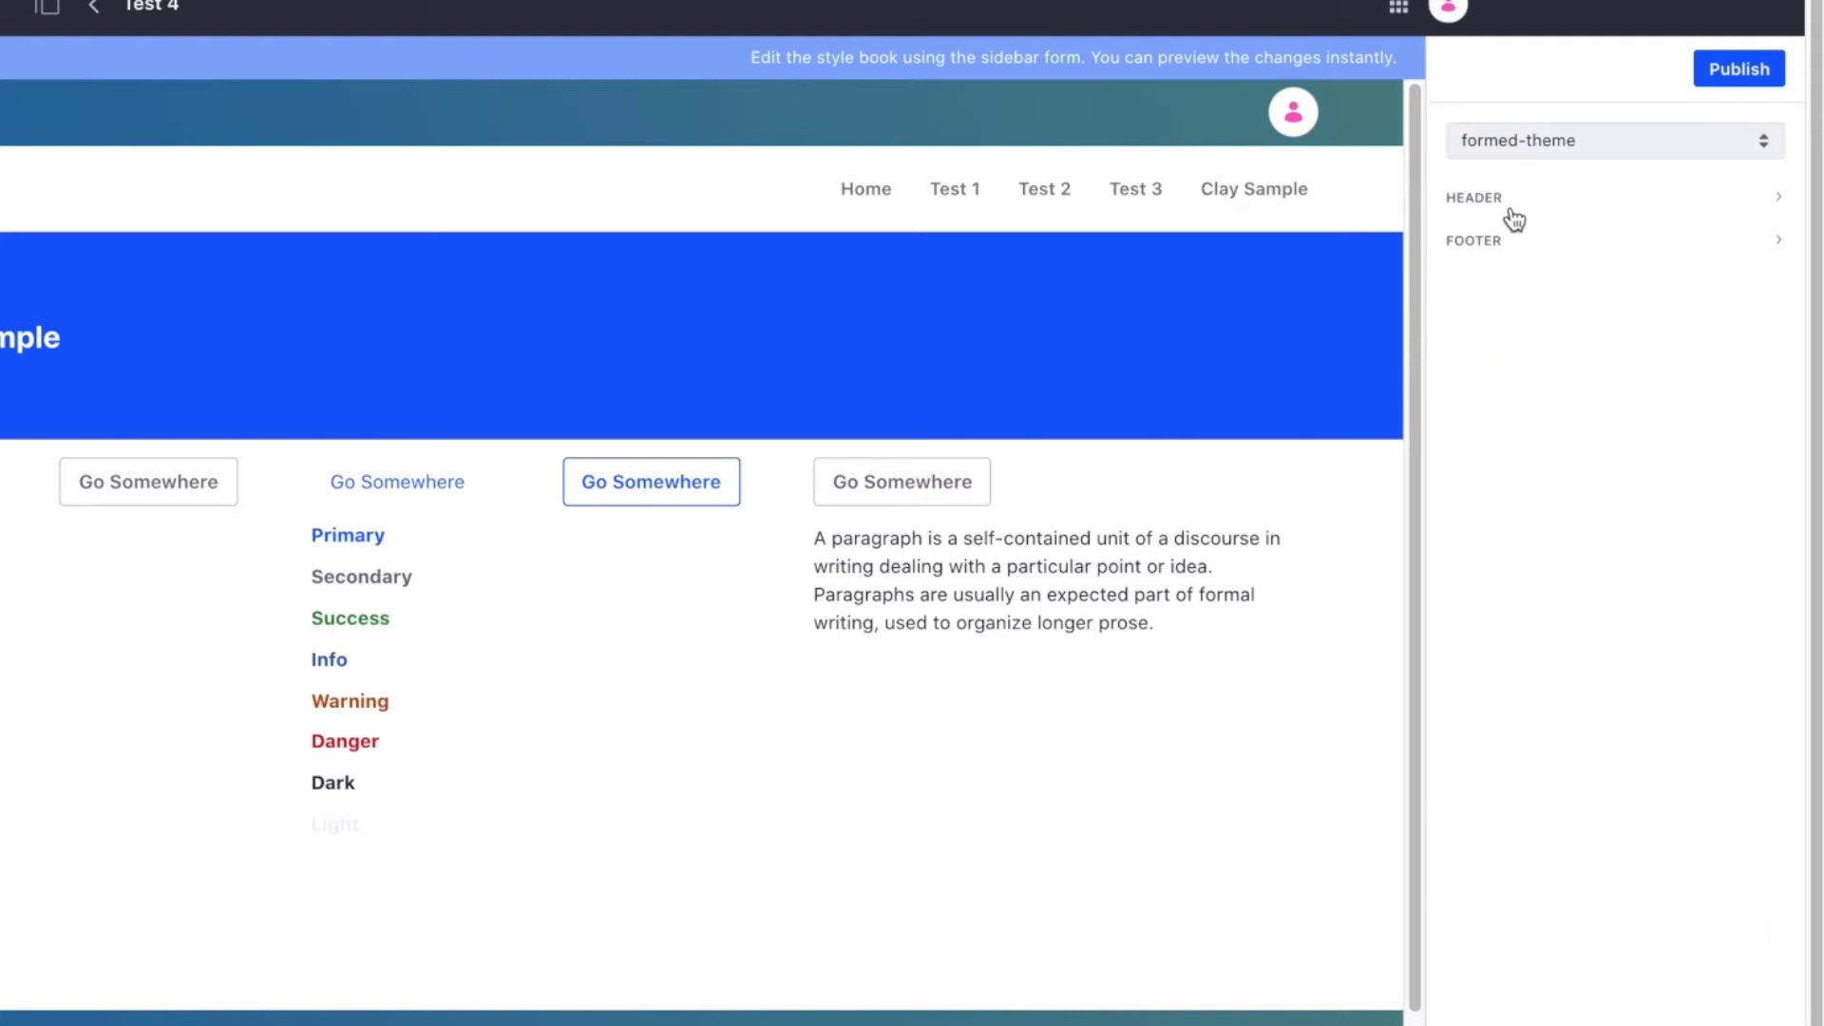
pyautogui.click(1546, 208)
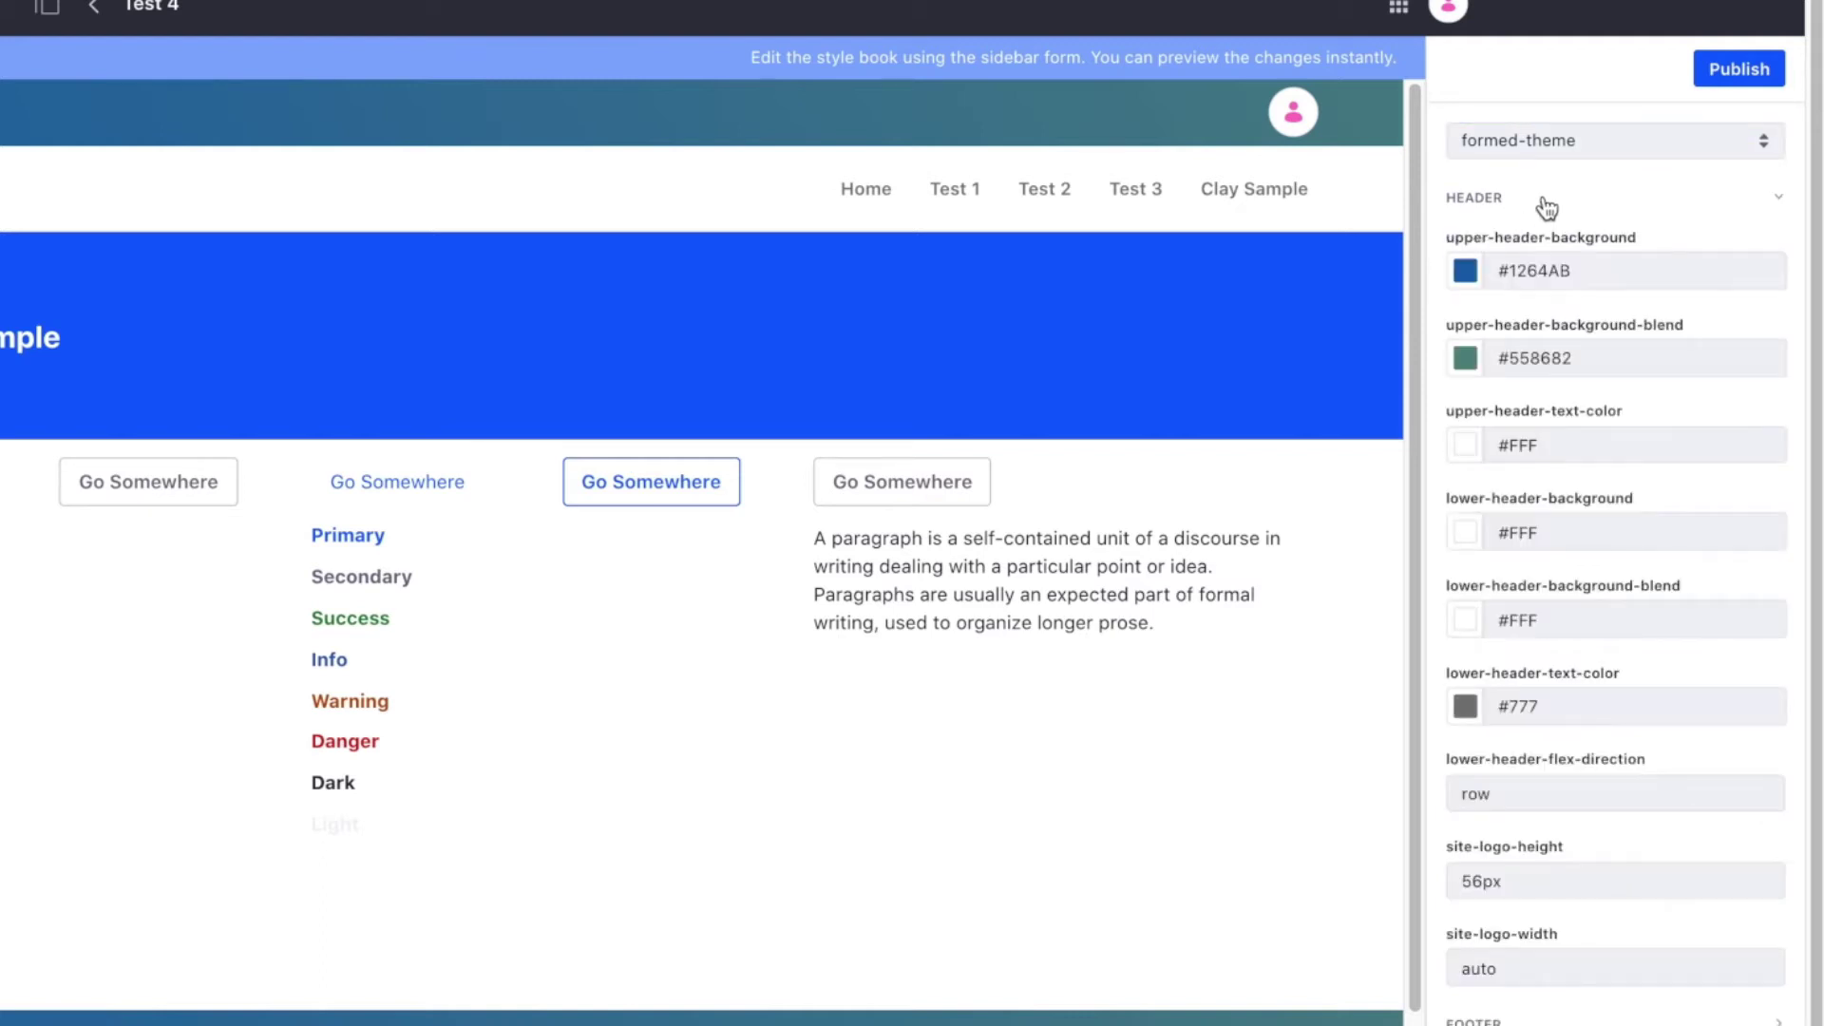
# Set the upper header background blend to purple #c21ed9 and copy the value.
pyautogui.click(1466, 360)
pyautogui.click(1688, 591)
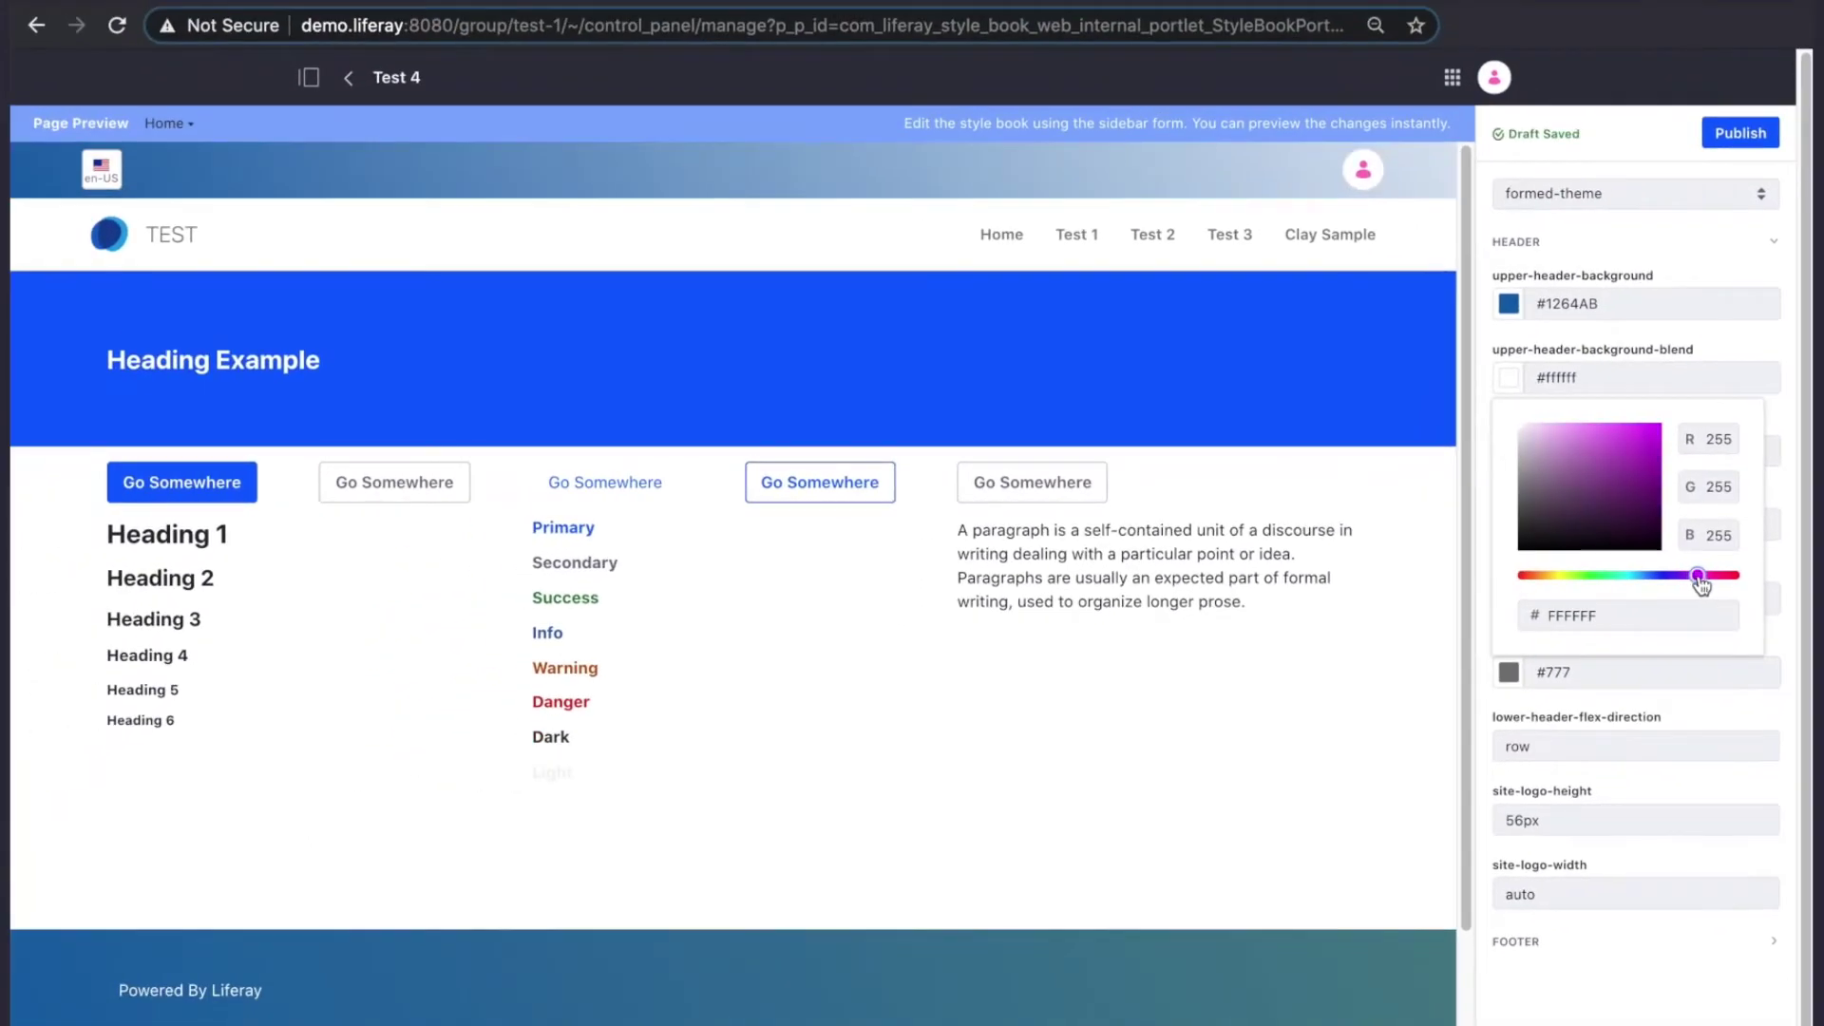
pyautogui.moveTo(1700, 585); pyautogui.dragTo(1698, 586)
pyautogui.click(1642, 443)
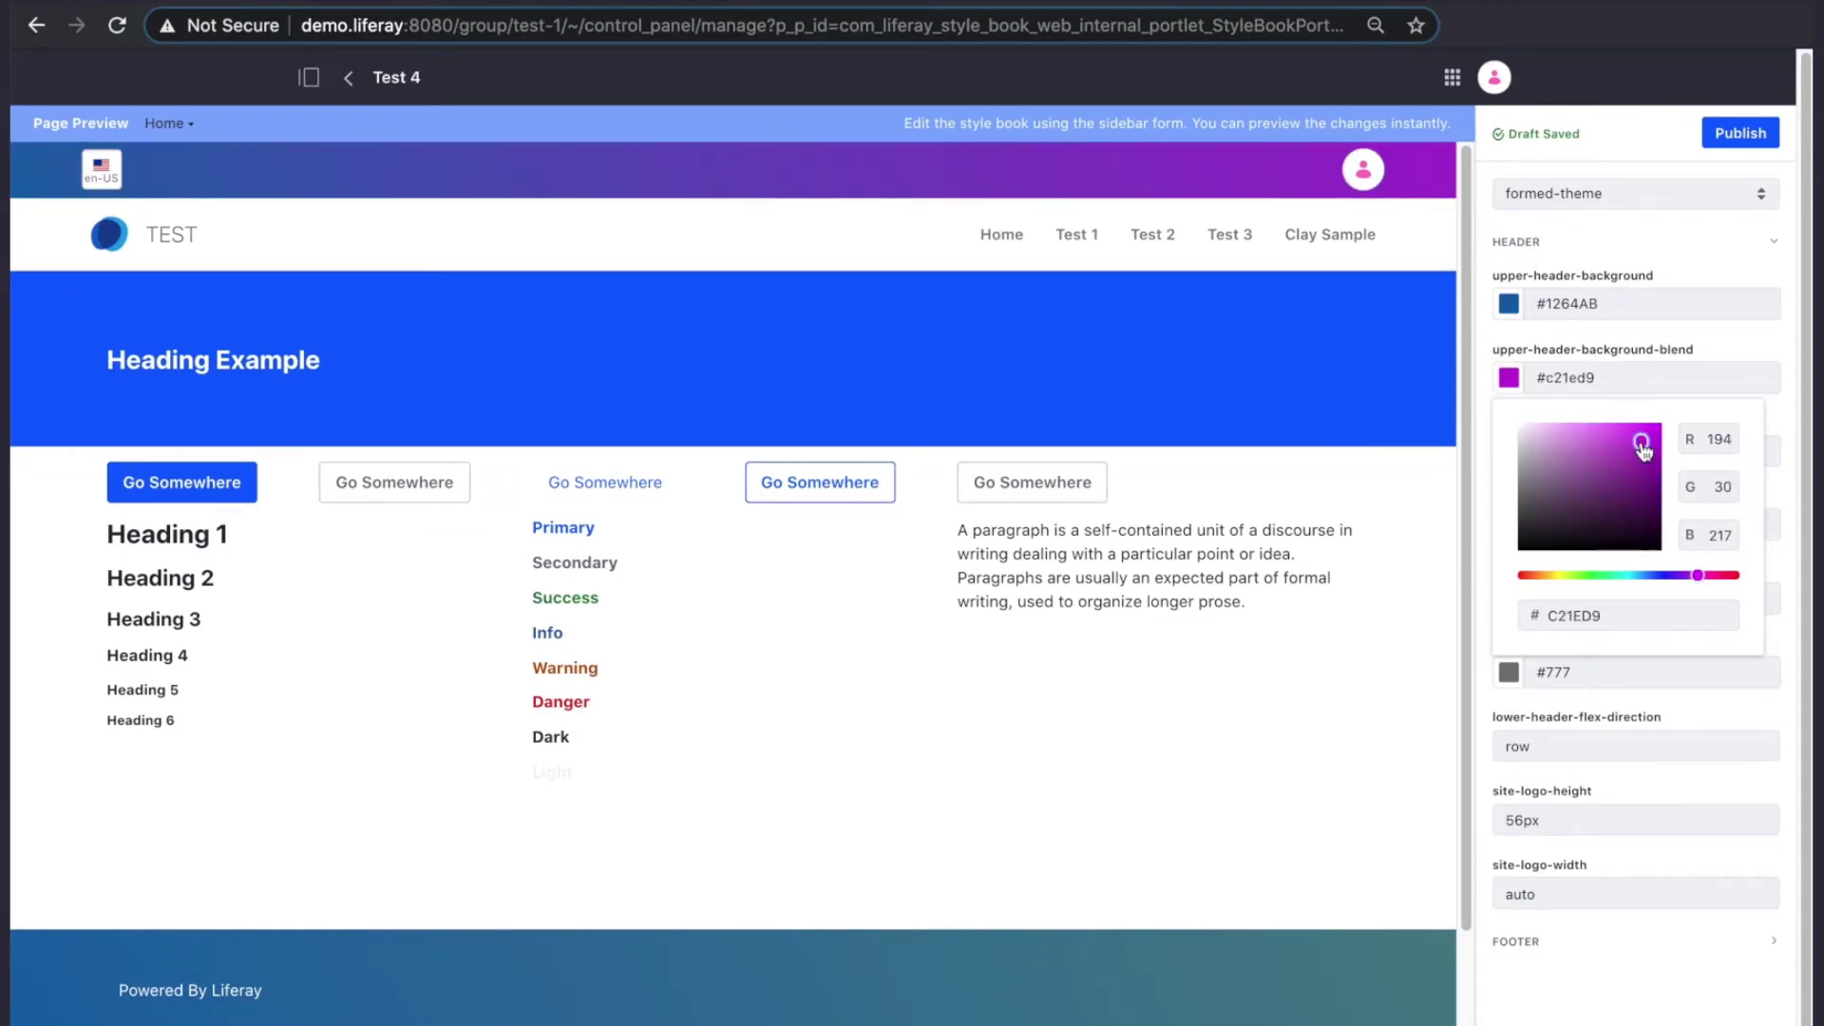
pyautogui.click(1624, 372)
pyautogui.tripleClick(1624, 372)
pyautogui.hotkey('ctrl', 'c')
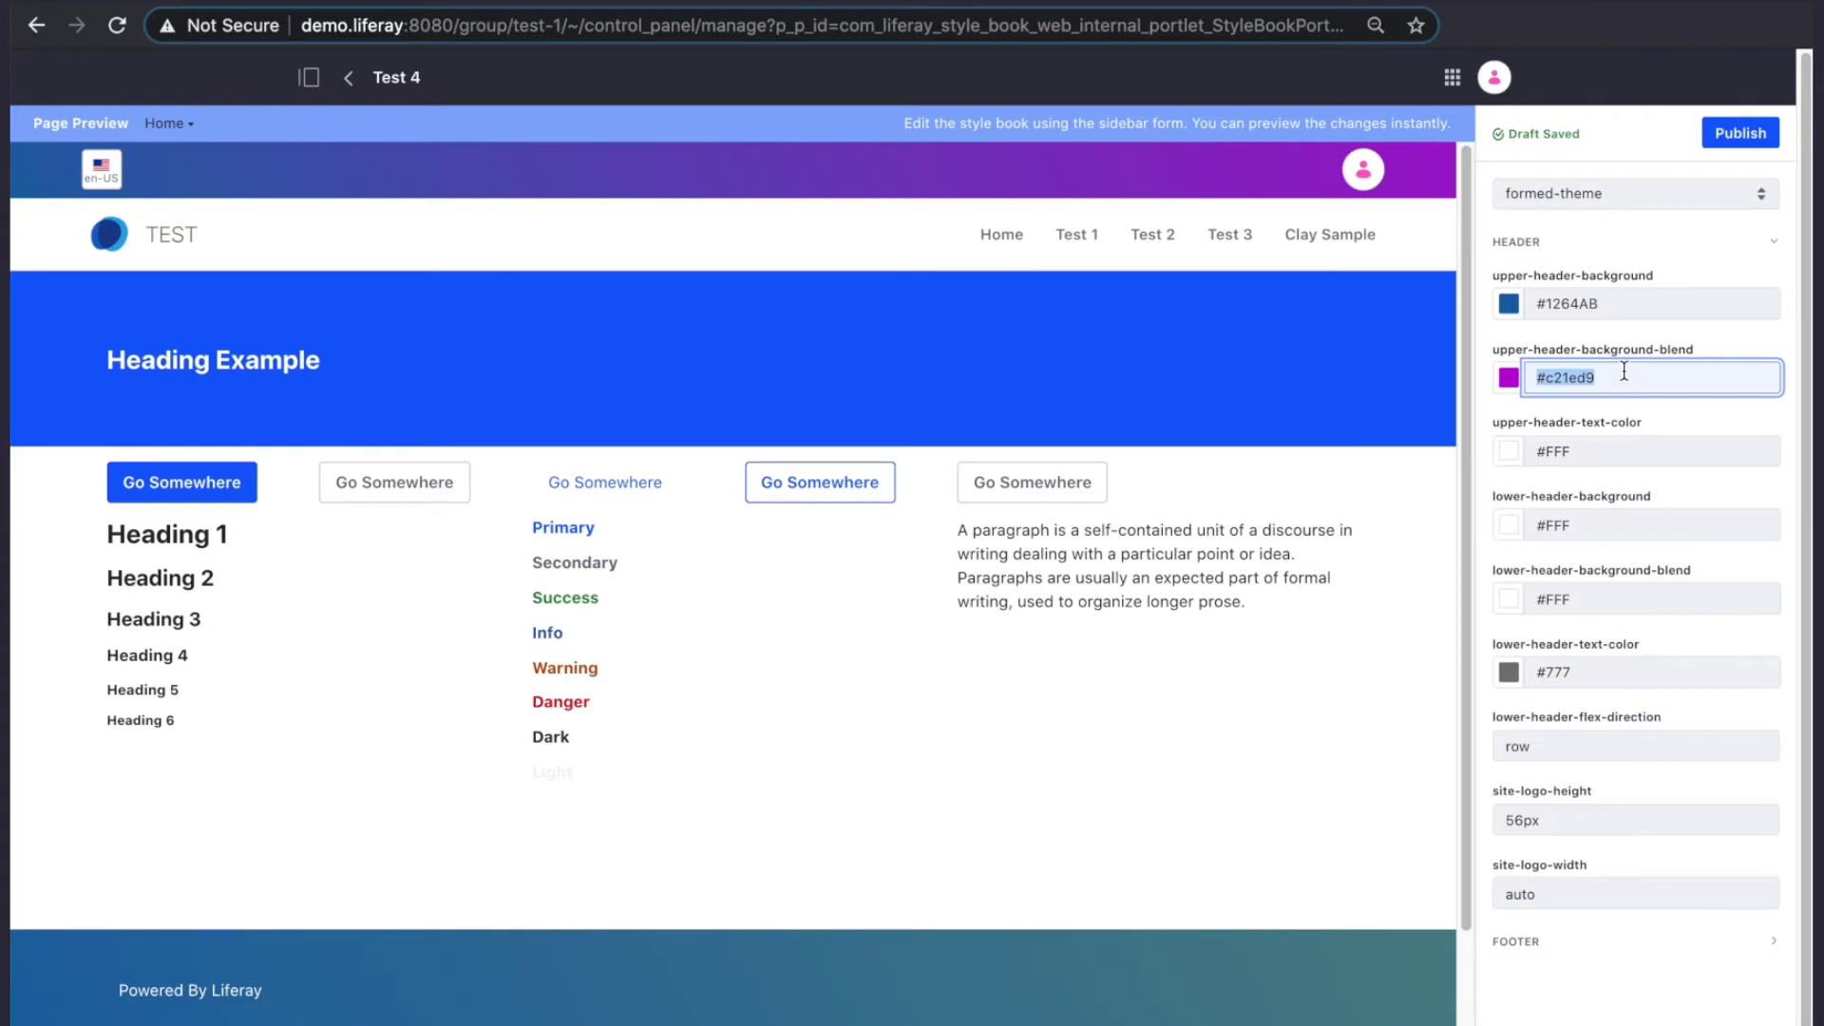
# Paste #c21ed9 into the footer background blend.
pyautogui.click(1535, 954)
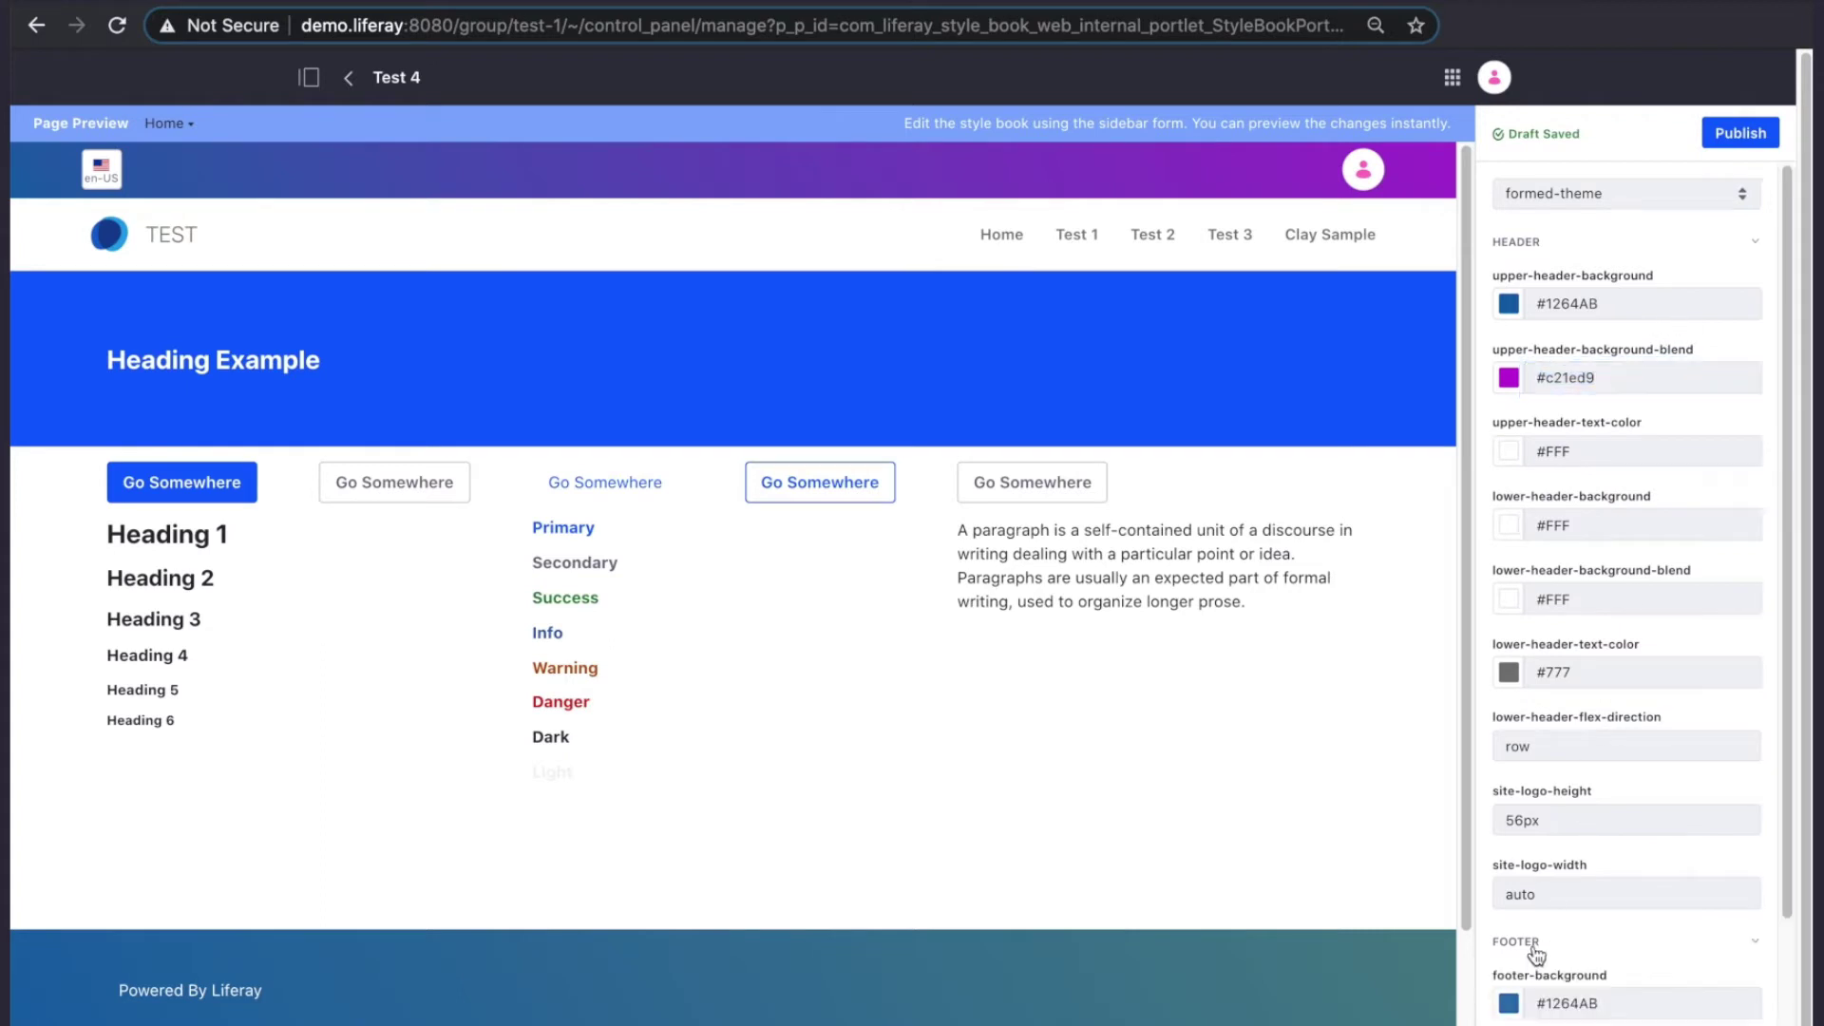
pyautogui.scroll(-1, 1535, 953)
pyautogui.tripleClick(1581, 988)
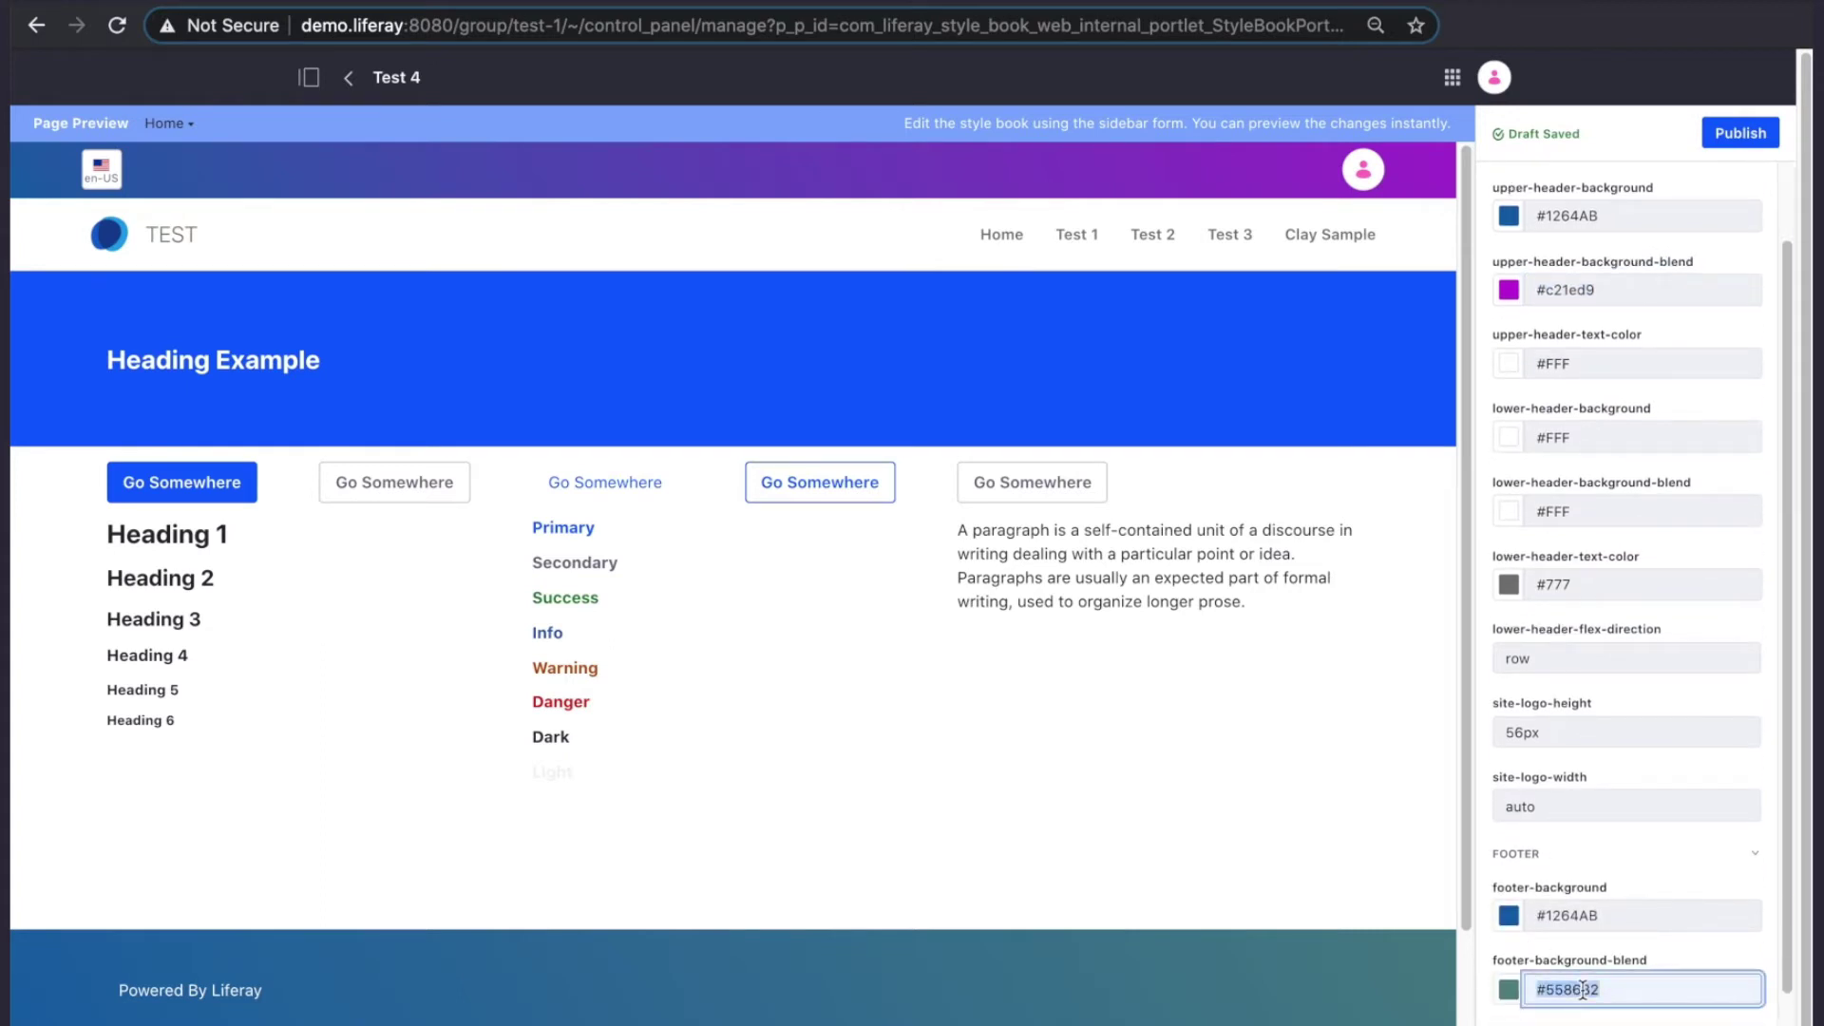
pyautogui.hotkey('ctrl', 'v')
pyautogui.scroll(1, 1593, 869)
# Set lower-header-flex-direction to row-reverse and site-logo-height to 26px.
pyautogui.click(1559, 747)
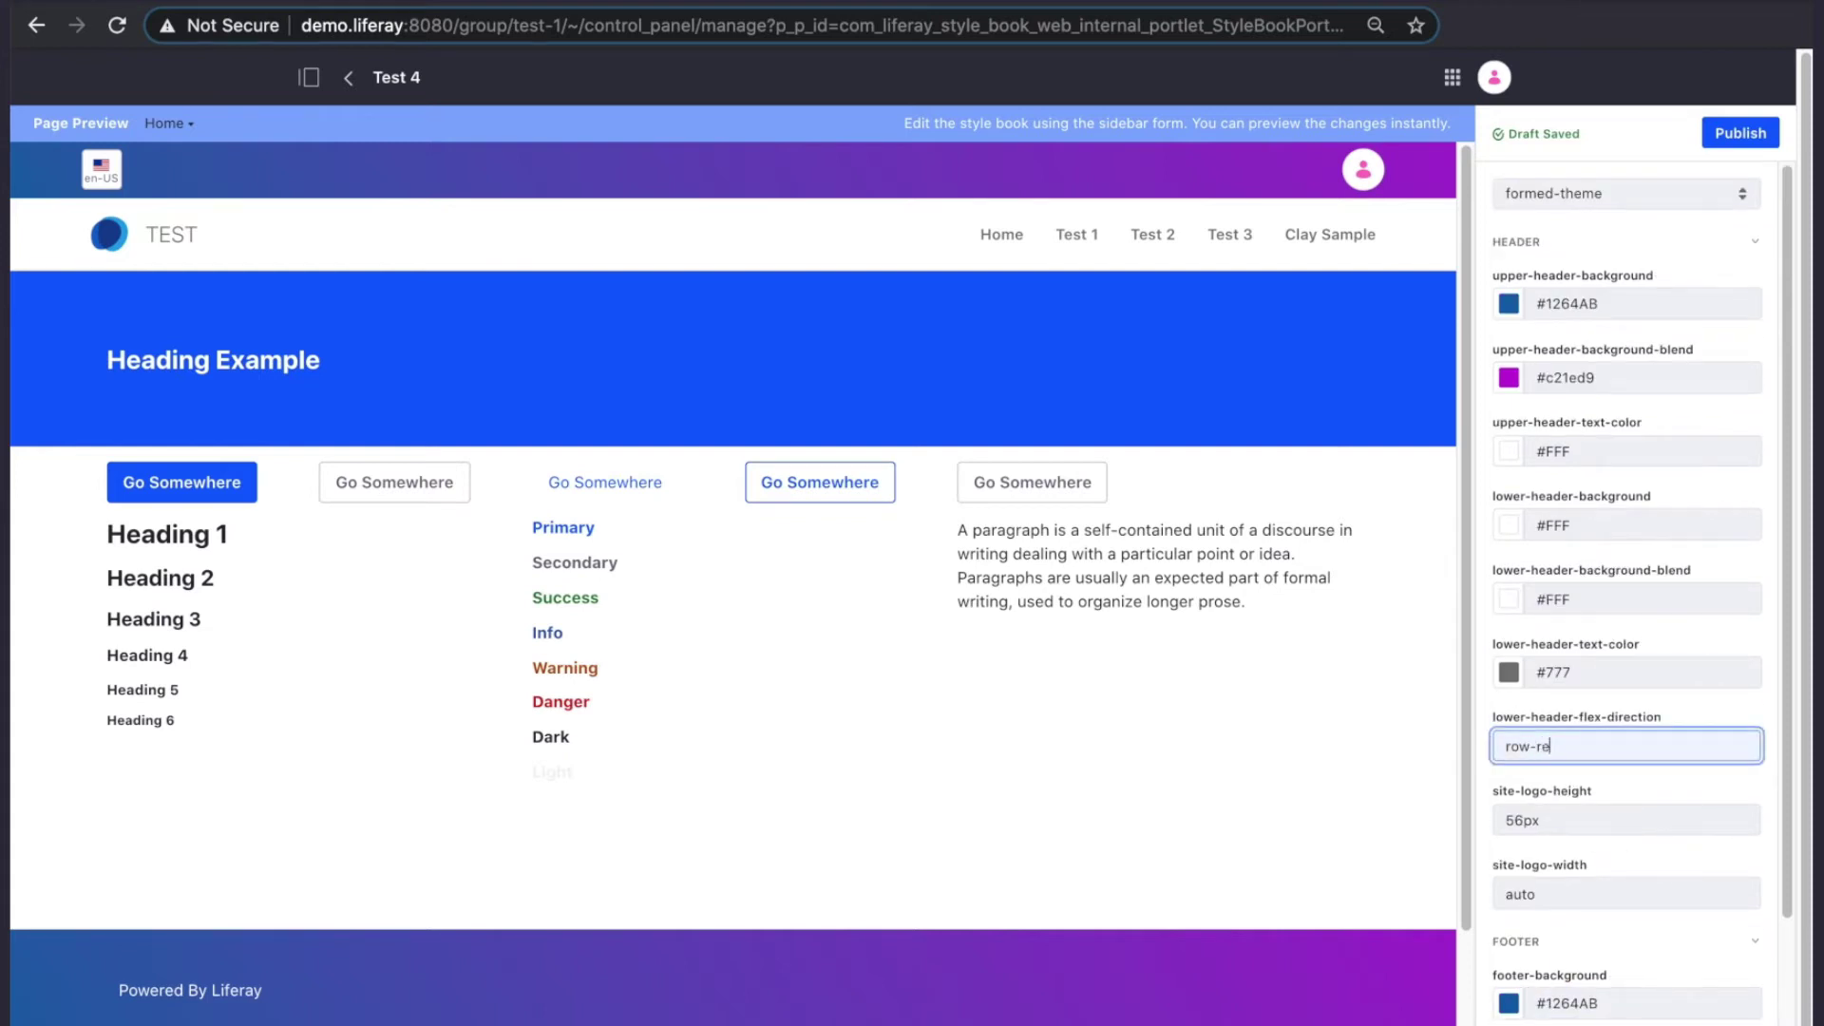
pyautogui.write('-reverse')
pyautogui.press('Tab')
pyautogui.write('26px')
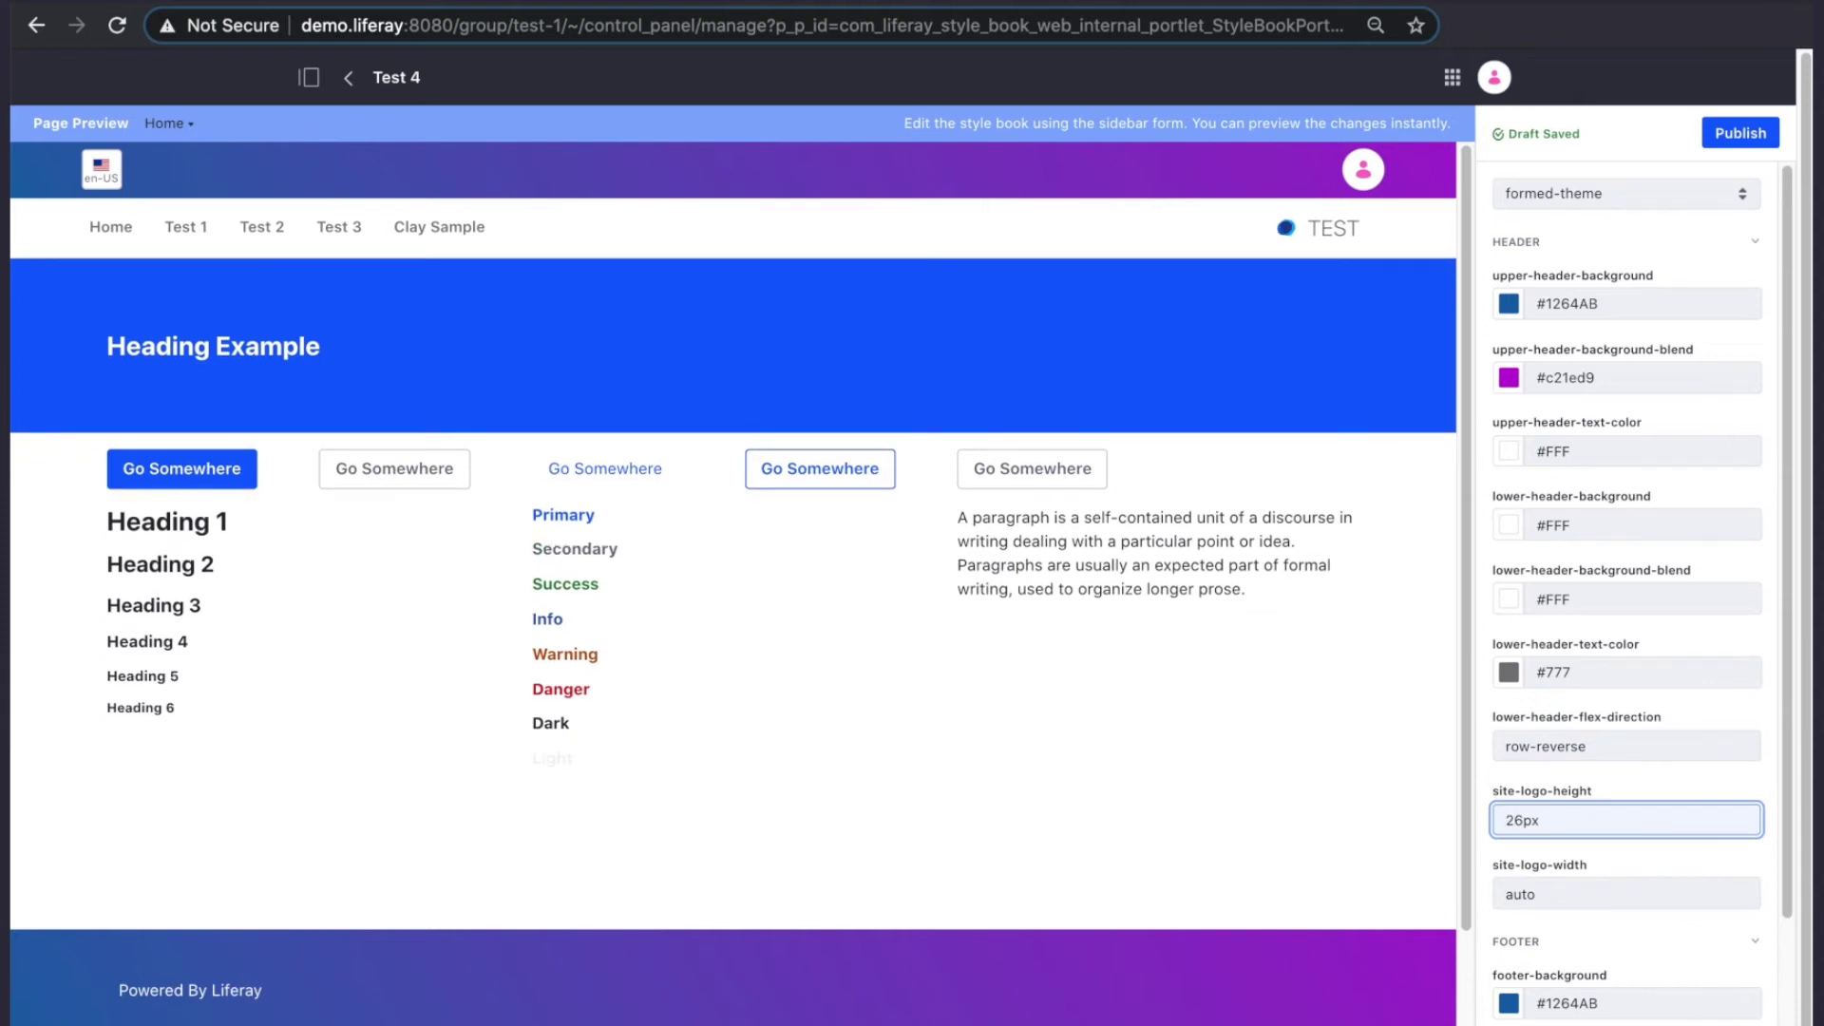
# In color-system, change the primary theme colour from #0b5fff to #c21ed9.
pyautogui.click(1285, 776)
pyautogui.click(1535, 197)
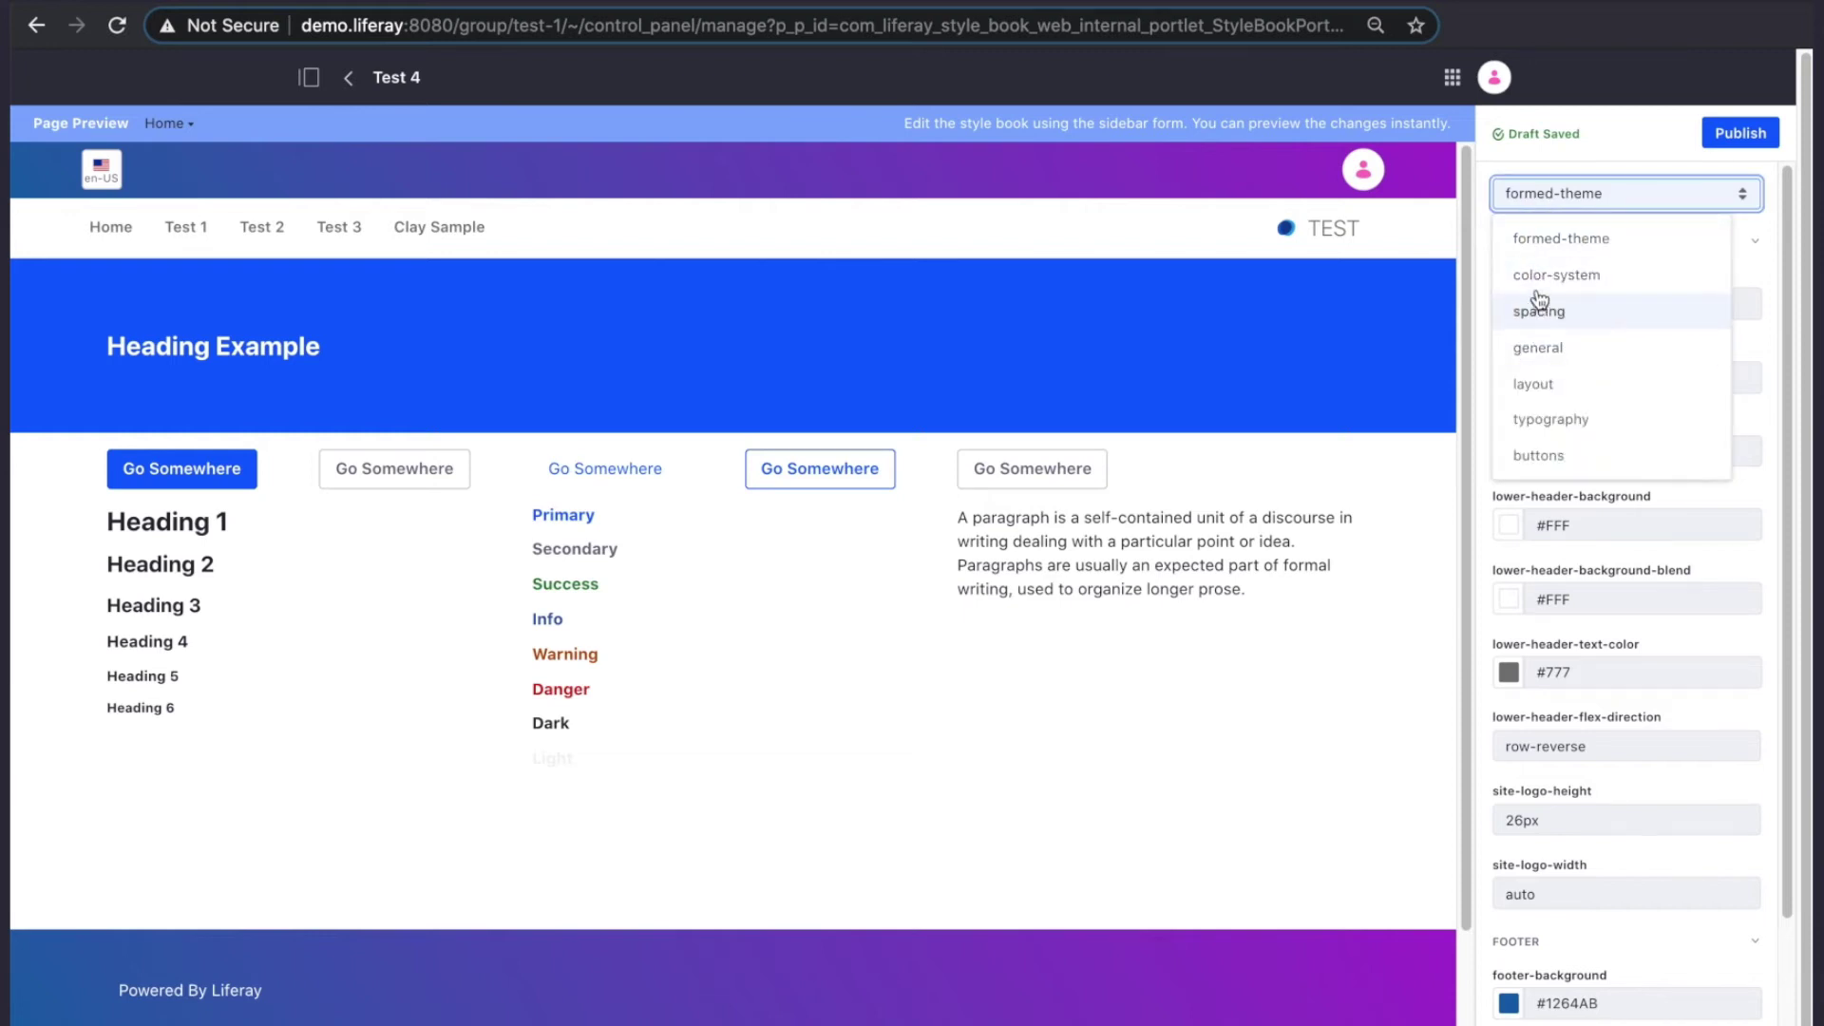
pyautogui.click(1538, 281)
pyautogui.click(1537, 245)
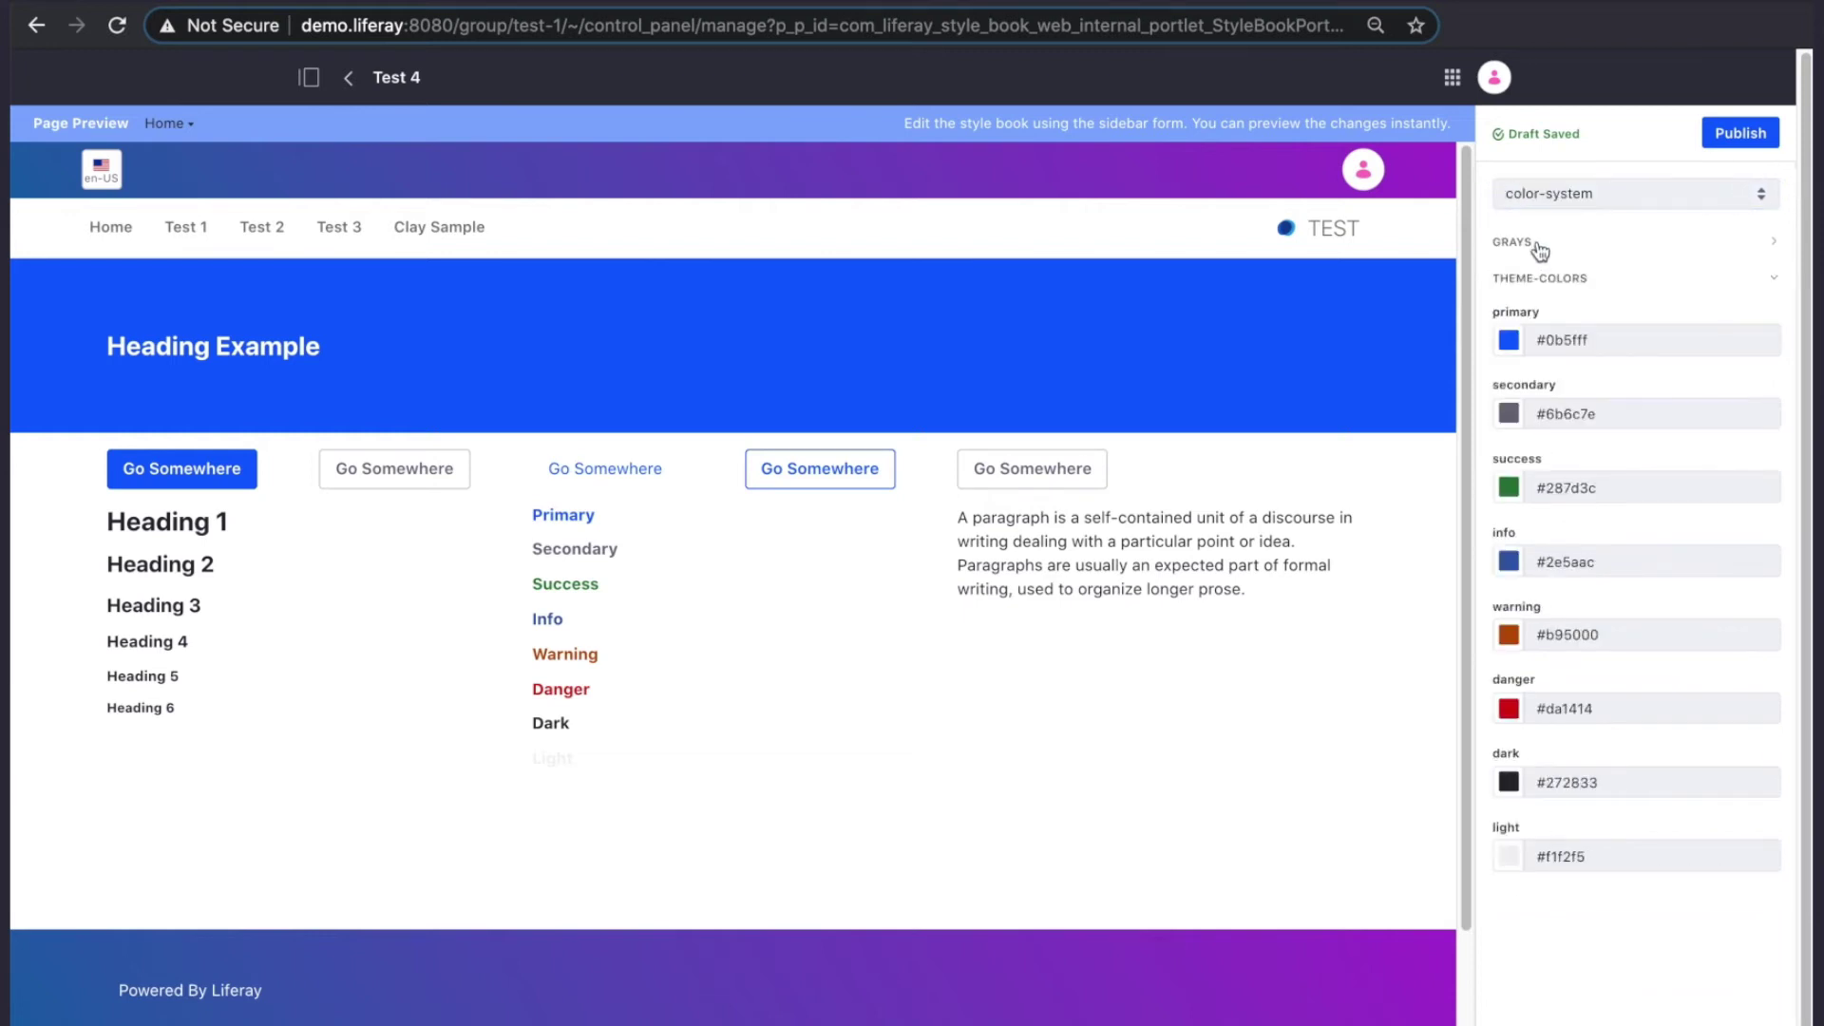
pyautogui.click(1572, 344)
pyautogui.tripleClick(1573, 346)
pyautogui.write('#c21fd9')
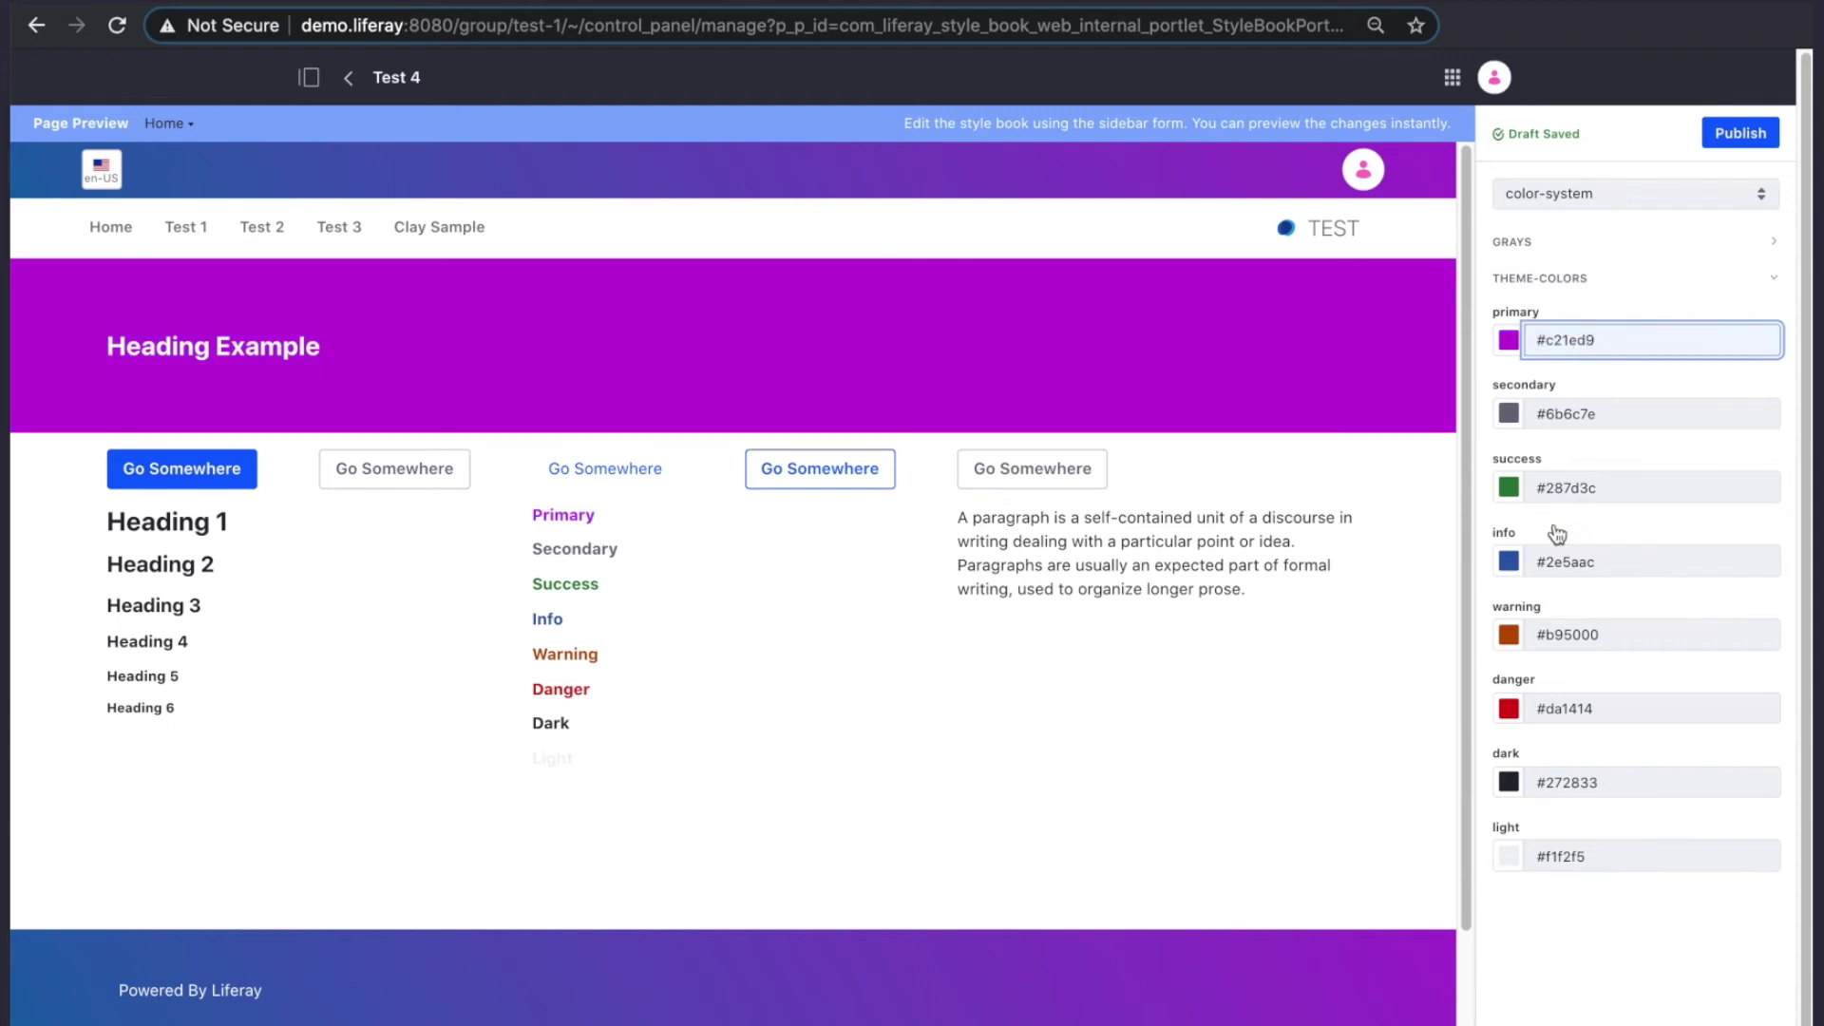
pyautogui.click(1337, 481)
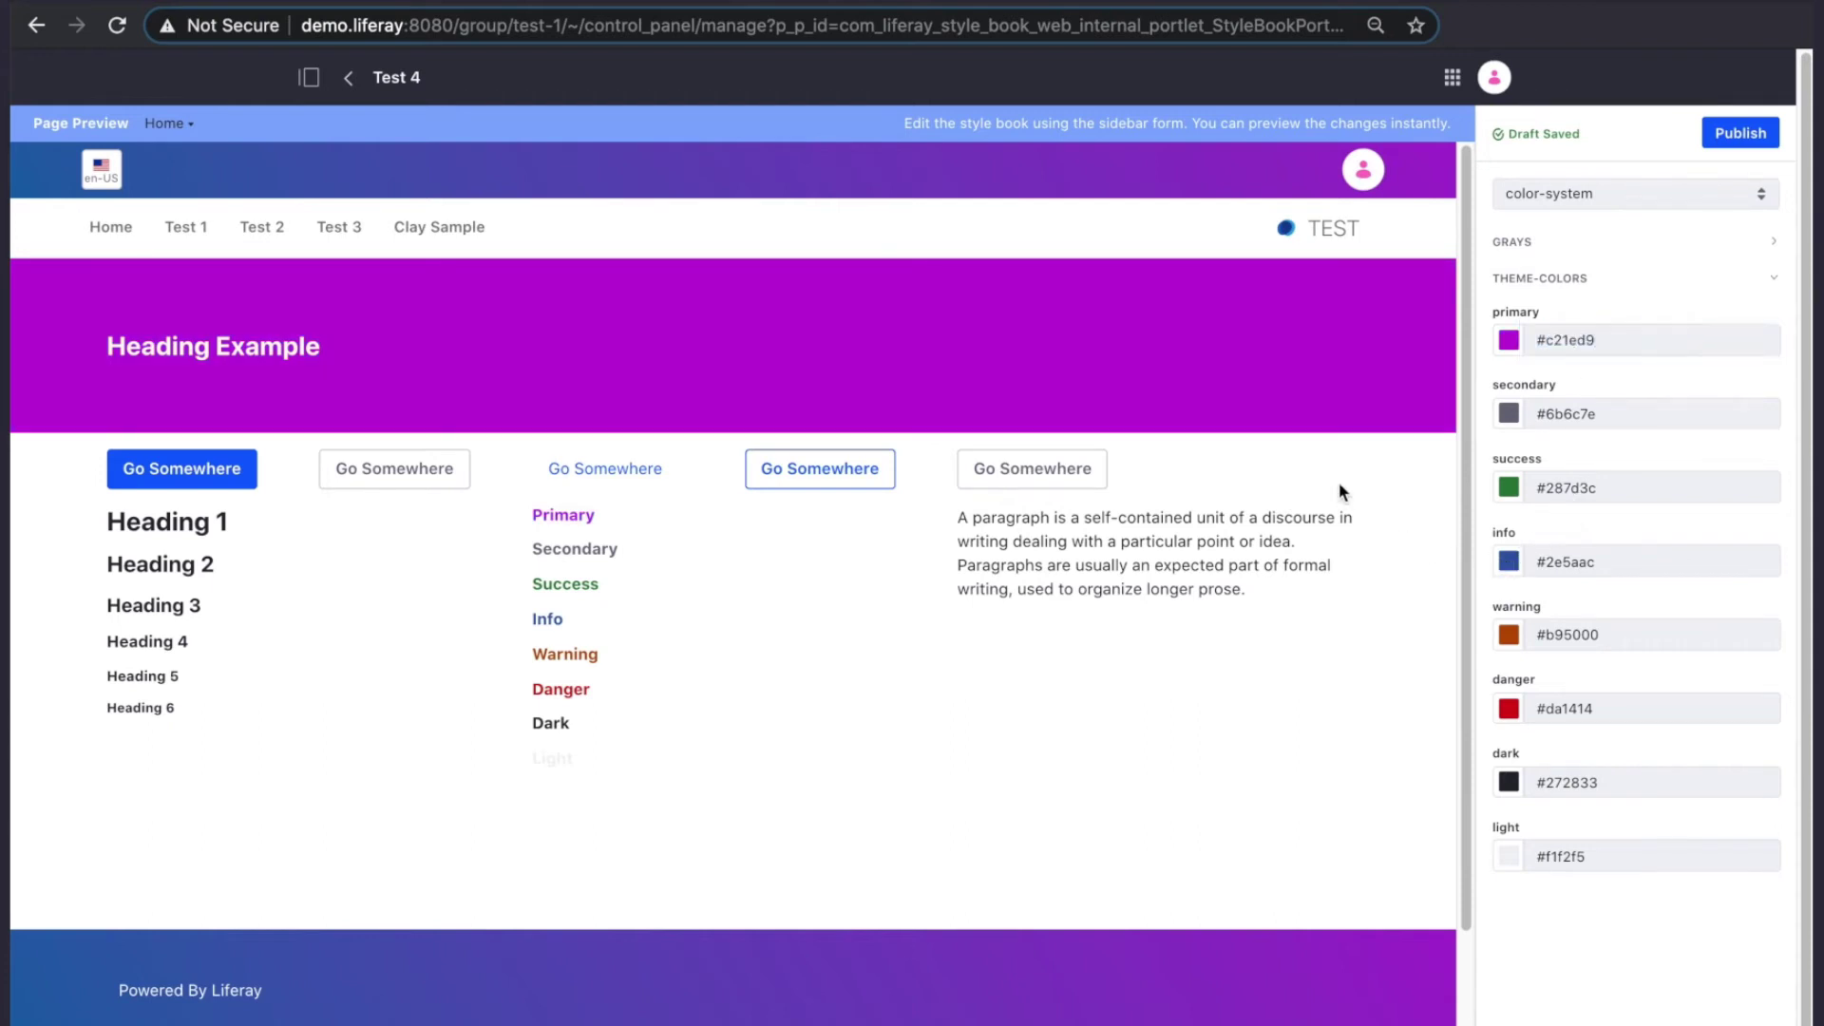
# Switch the style book preview to the Clay Sample page.
pyautogui.click(169, 123)
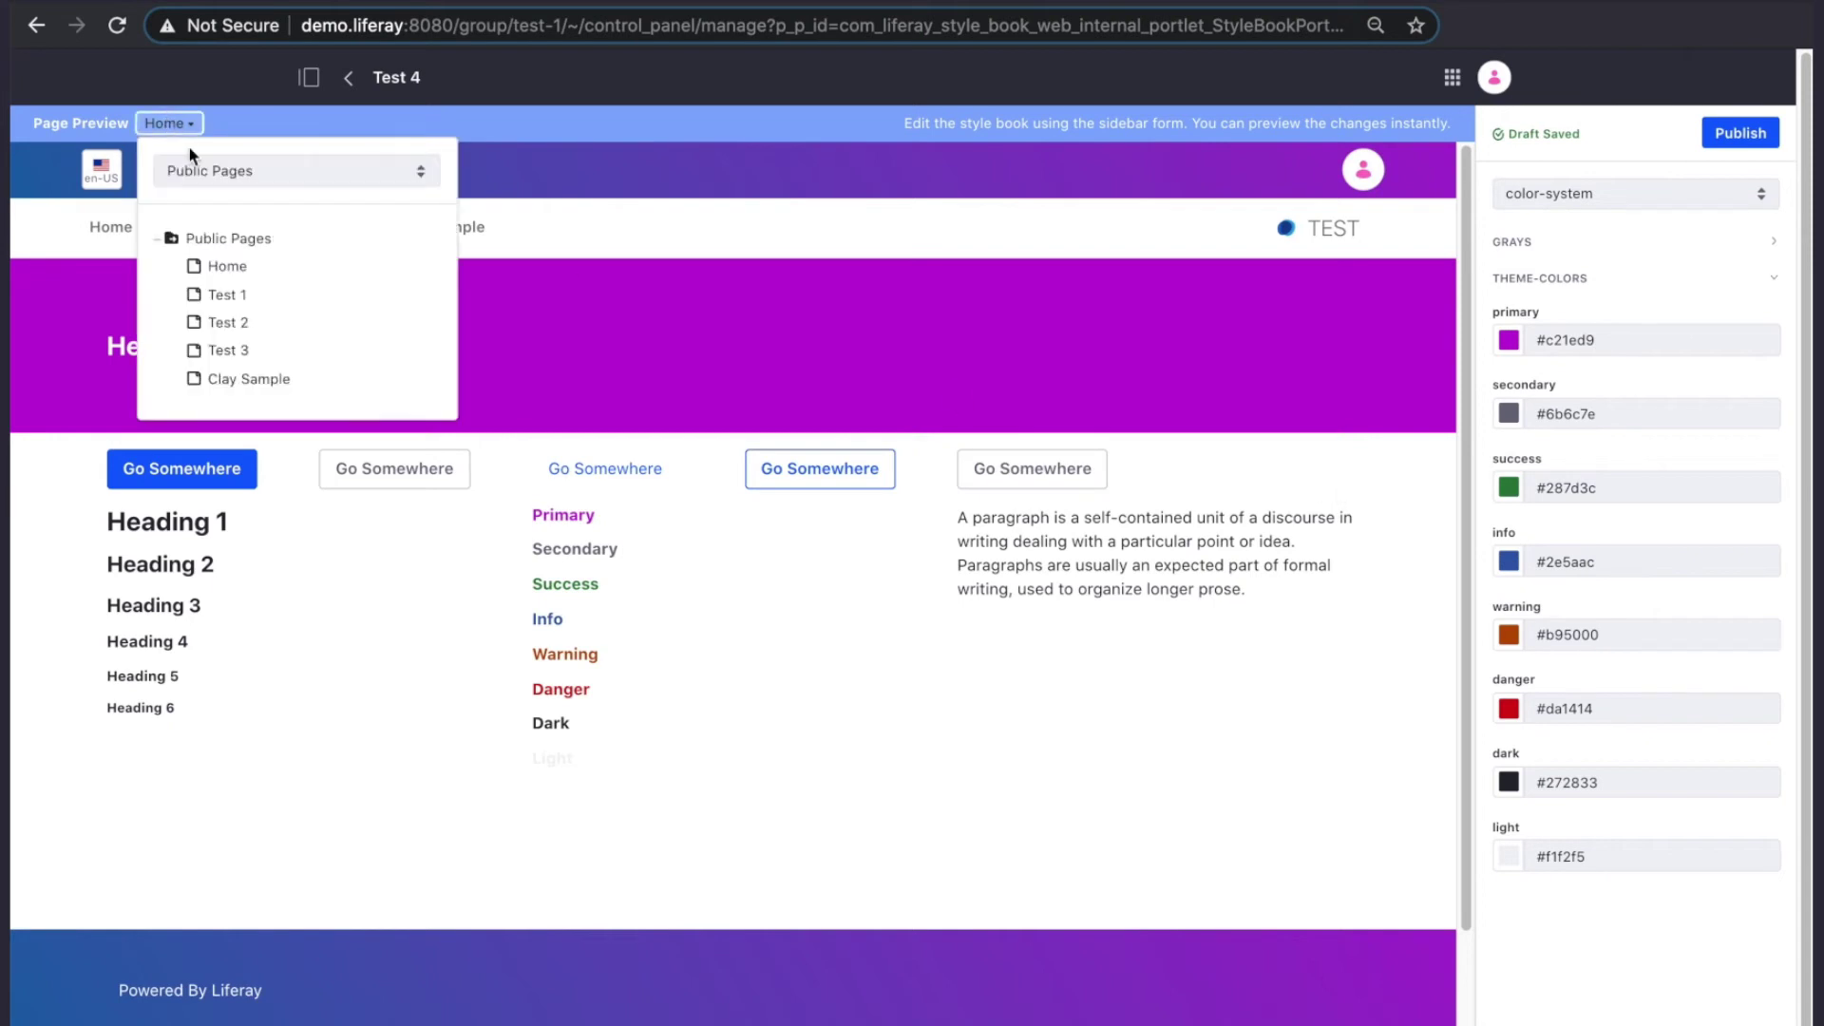
pyautogui.click(245, 380)
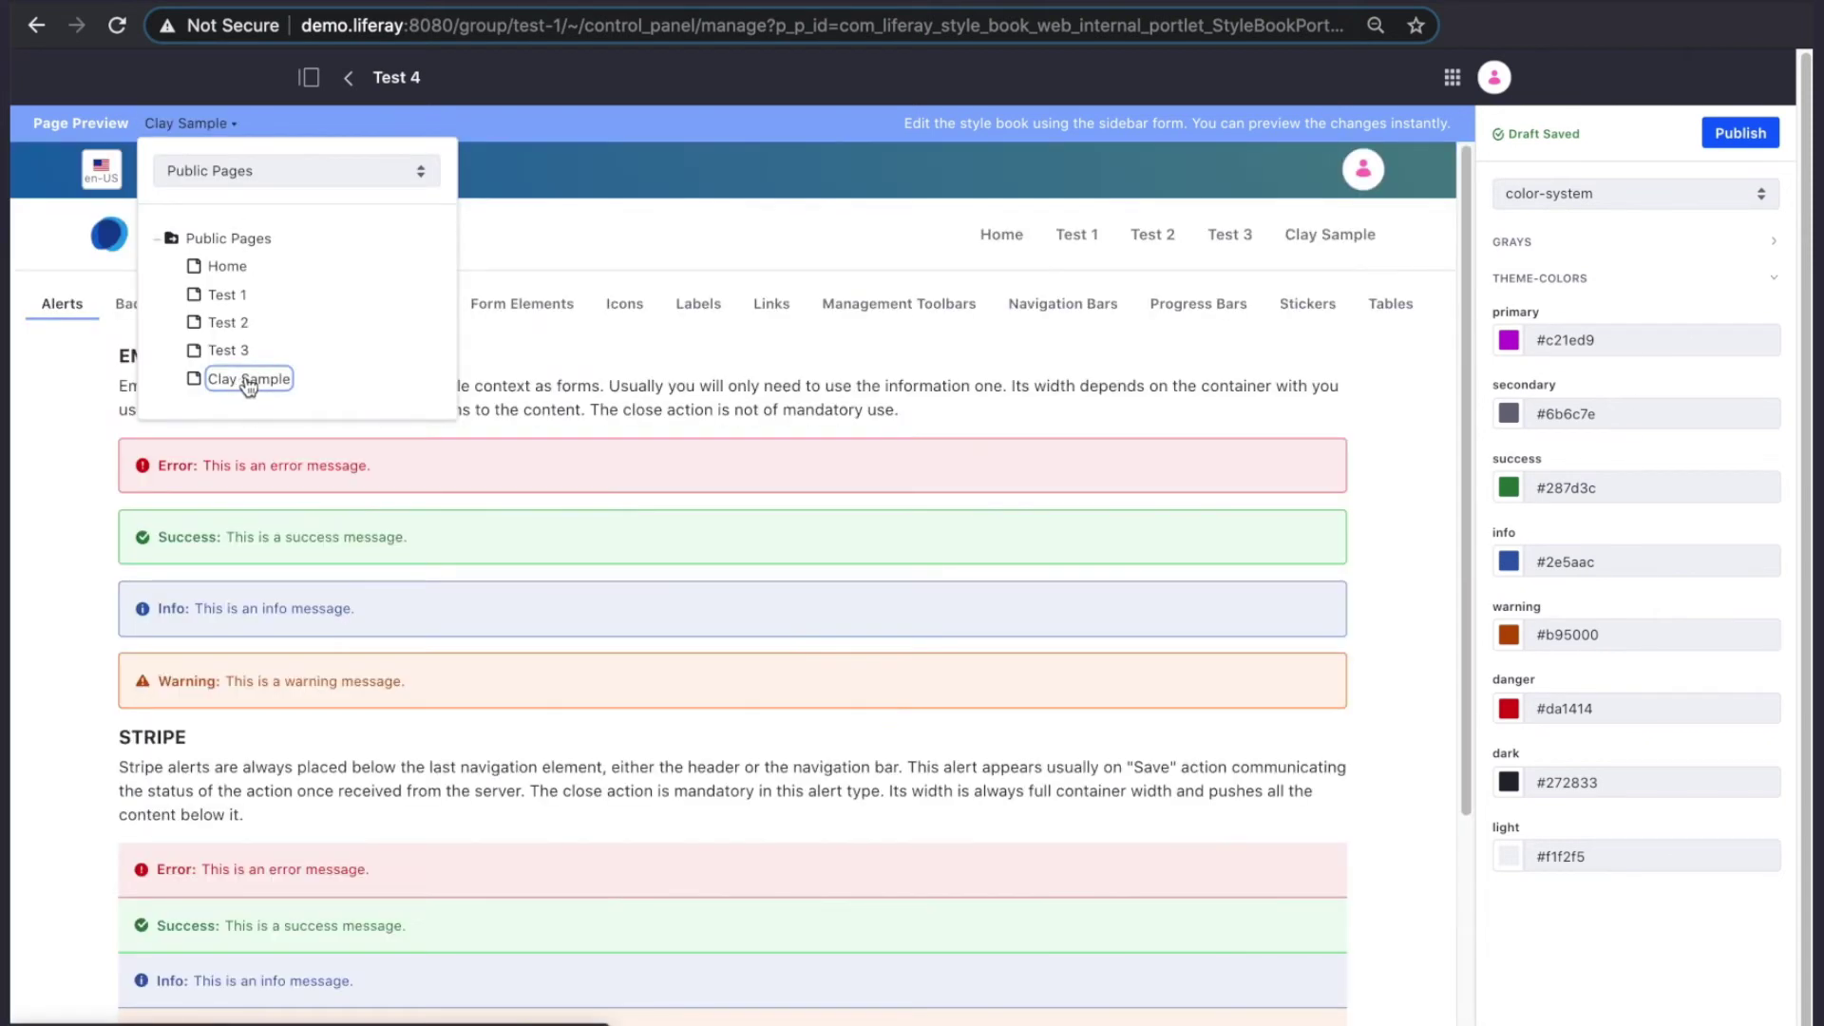
pyautogui.click(540, 438)
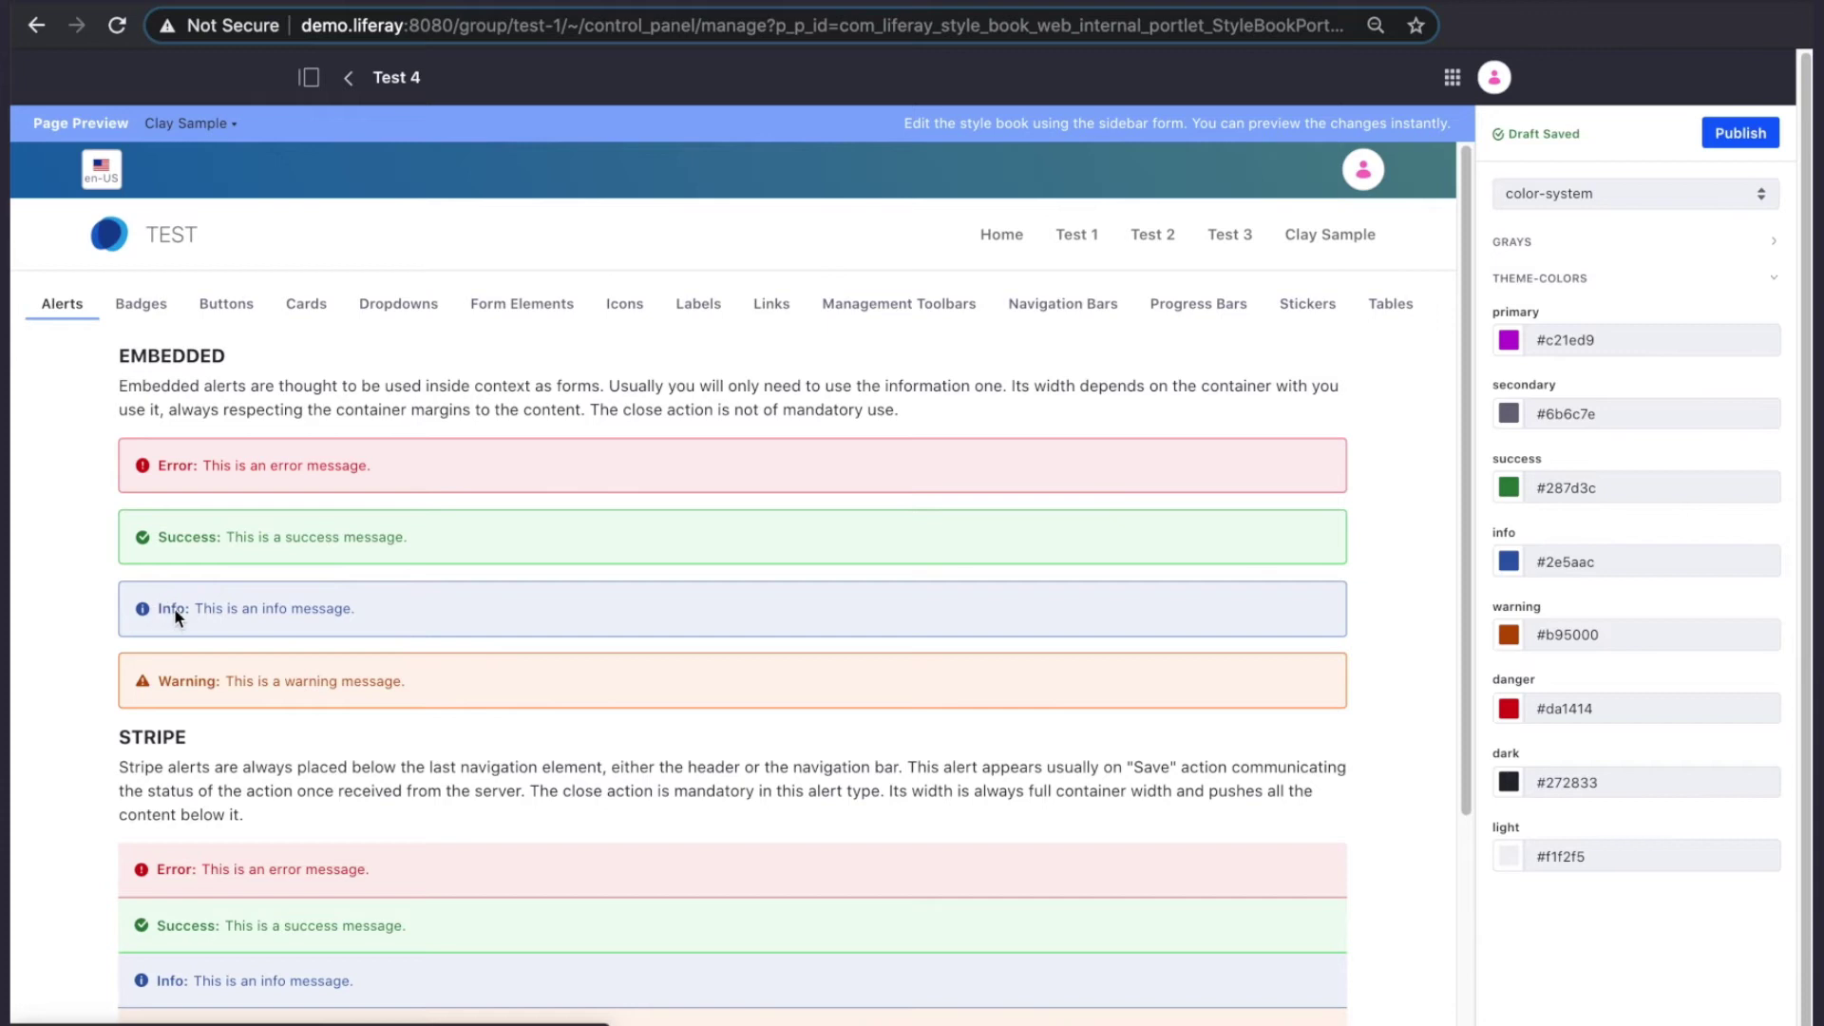
pyautogui.click(1510, 562)
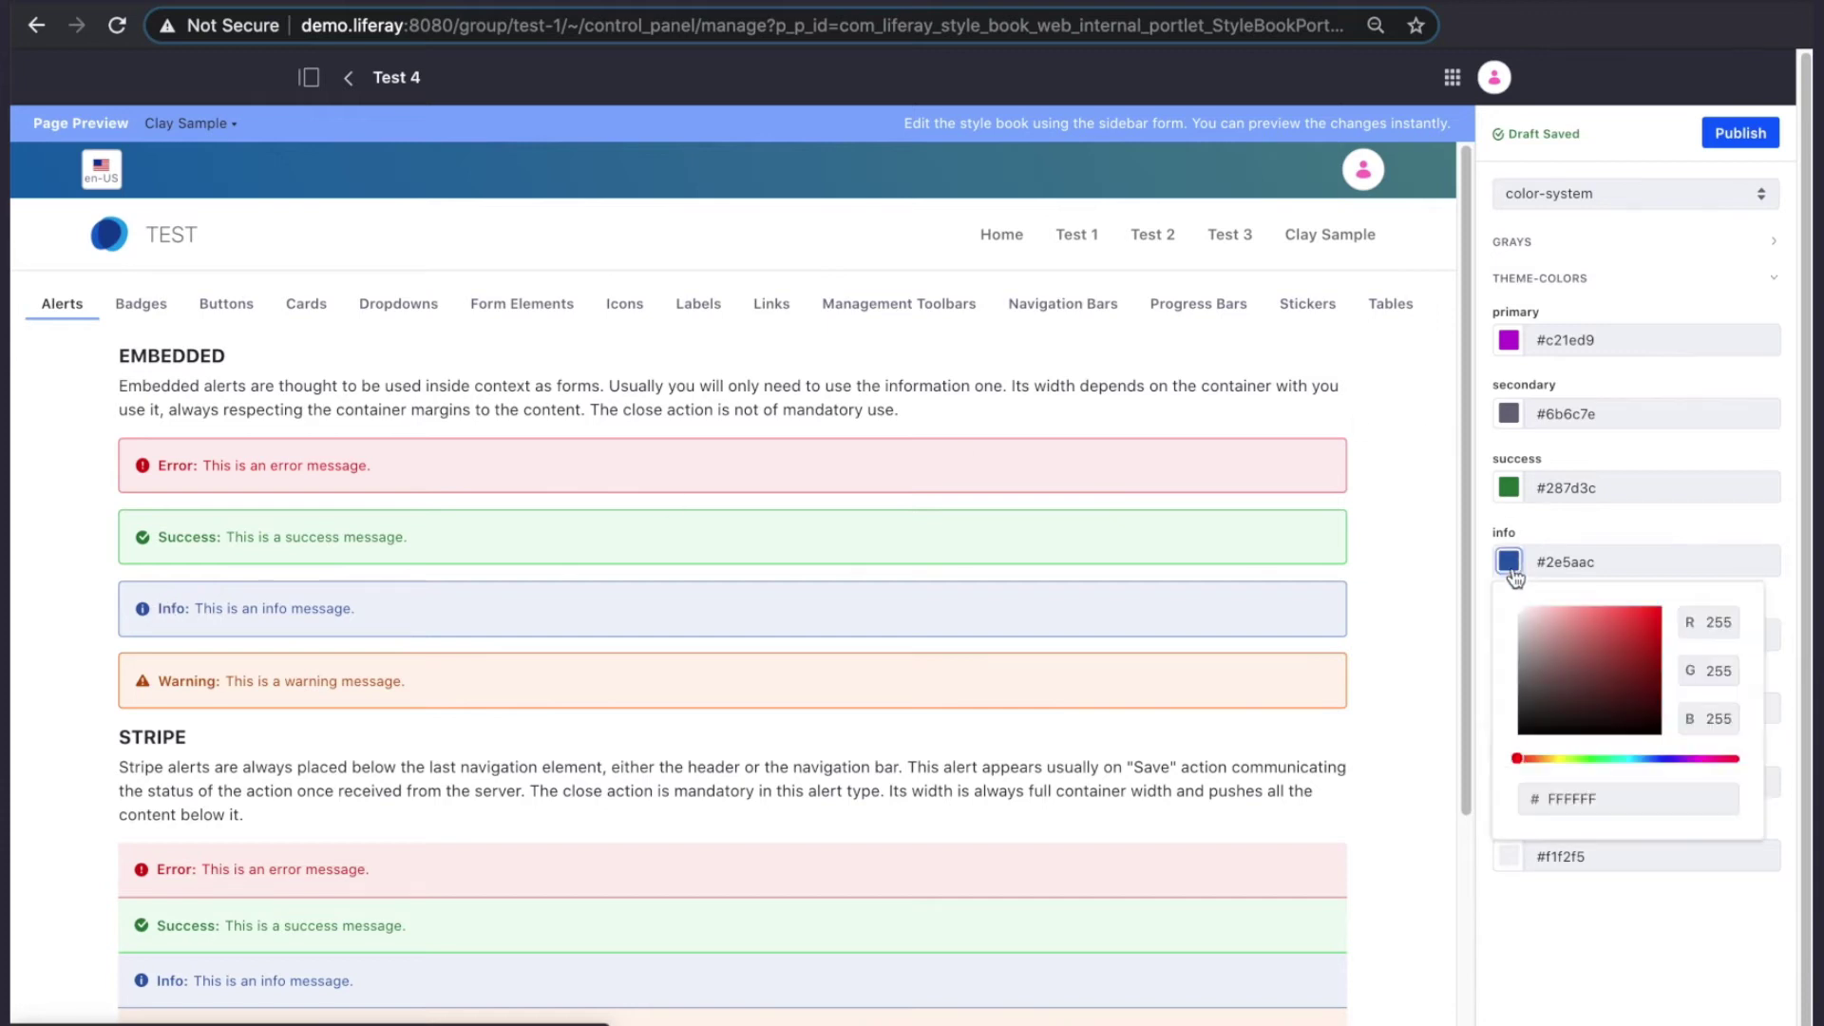
# Pick yellow-green #c6d90f for the info colour, then preview the Home page.
pyautogui.click(1558, 757)
pyautogui.moveTo(1583, 714); pyautogui.dragTo(1658, 617)
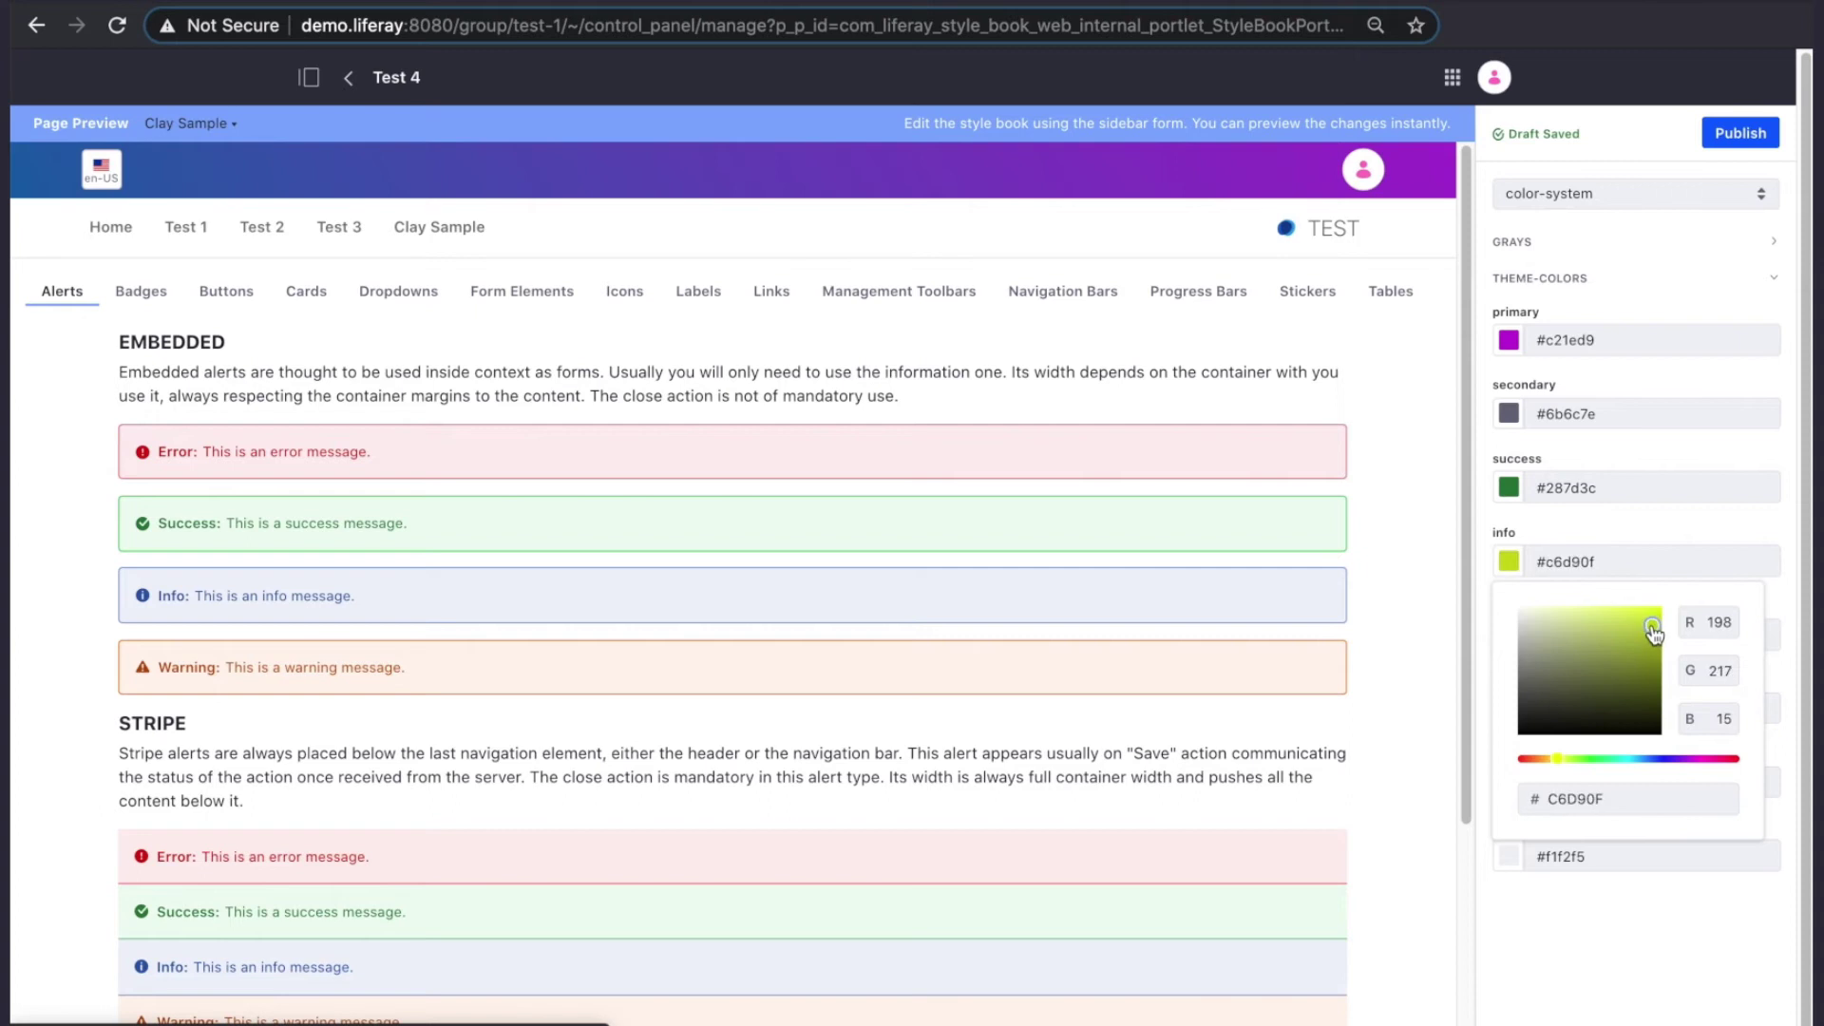
pyautogui.click(1642, 559)
pyautogui.press('Tab')
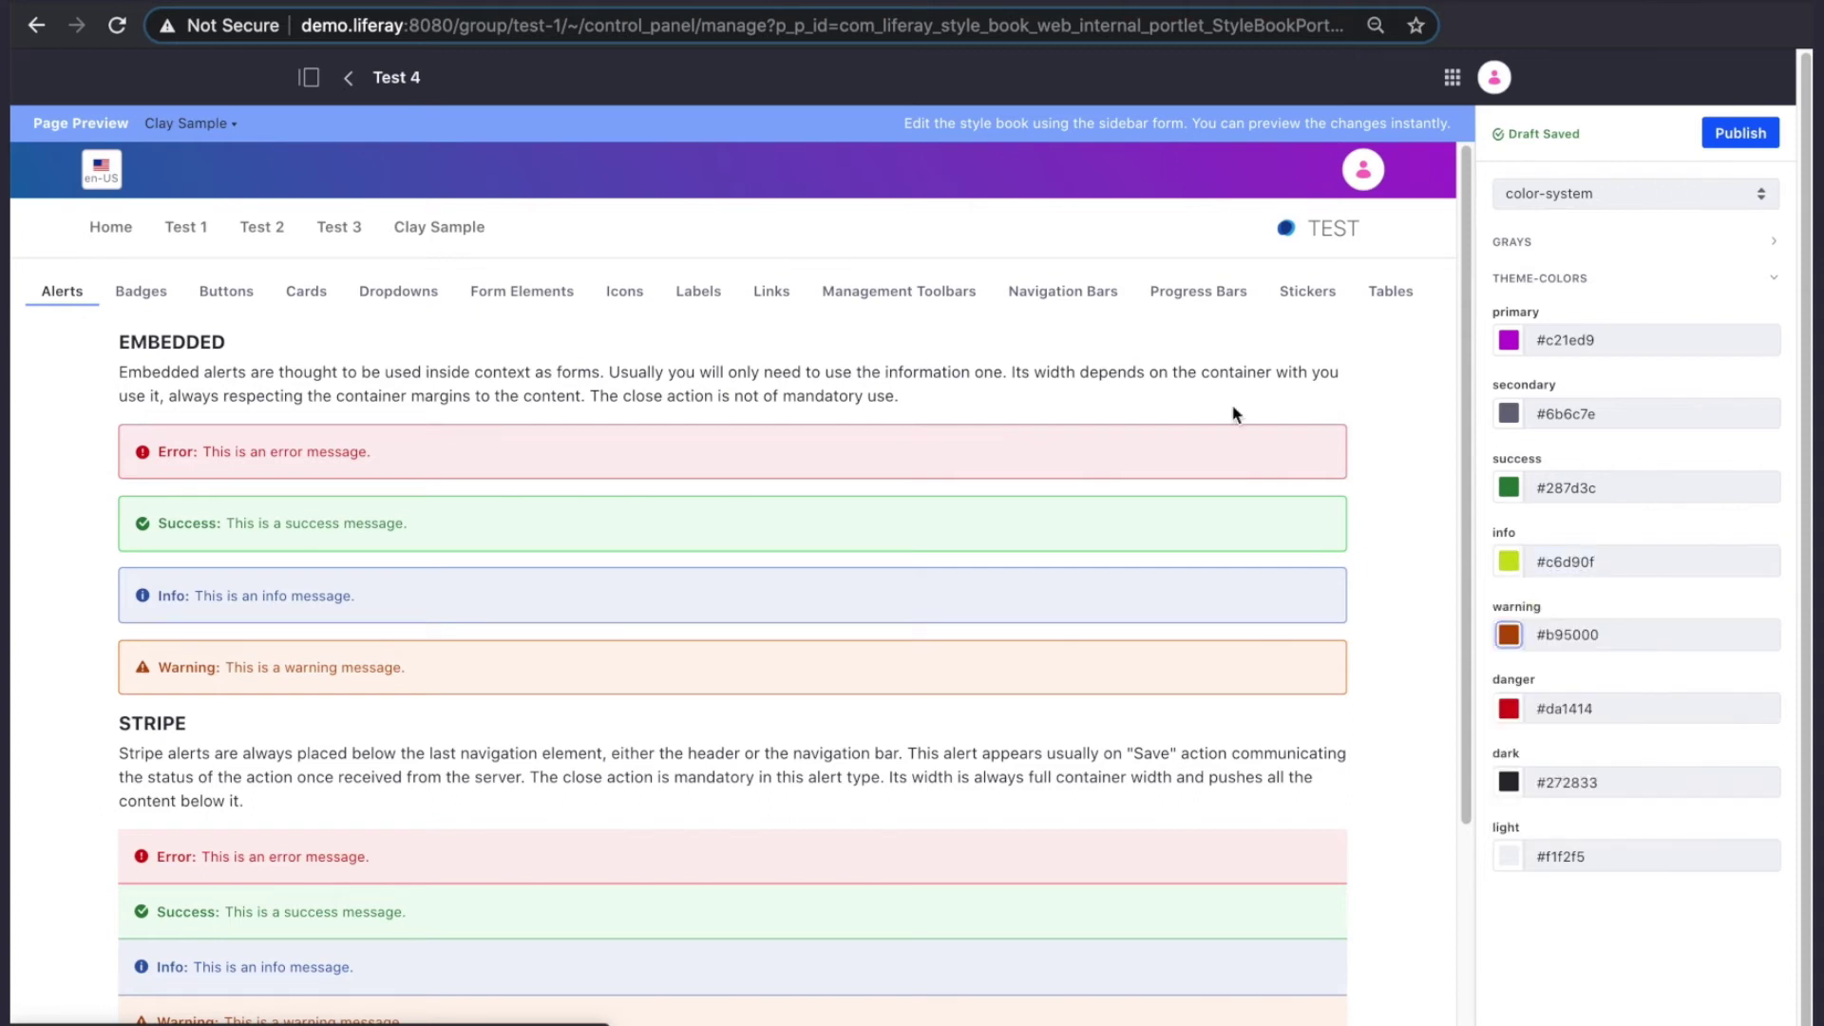
pyautogui.click(186, 124)
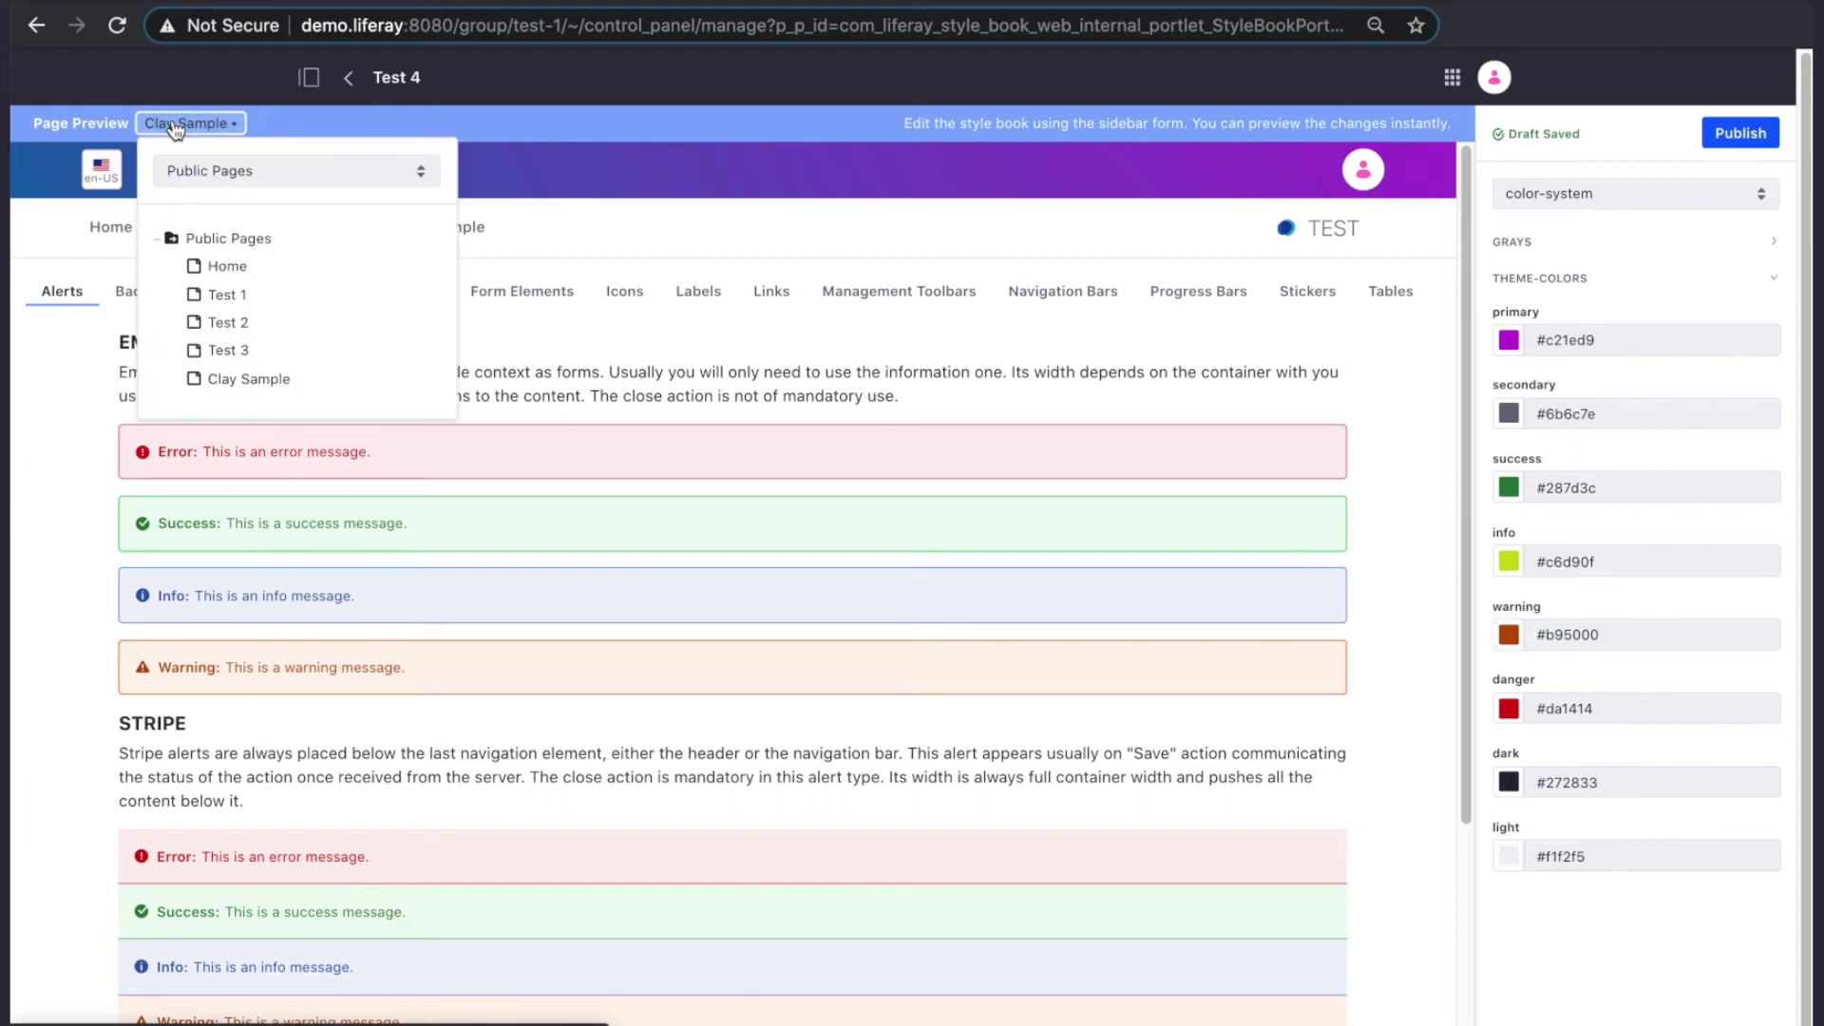
pyautogui.click(217, 270)
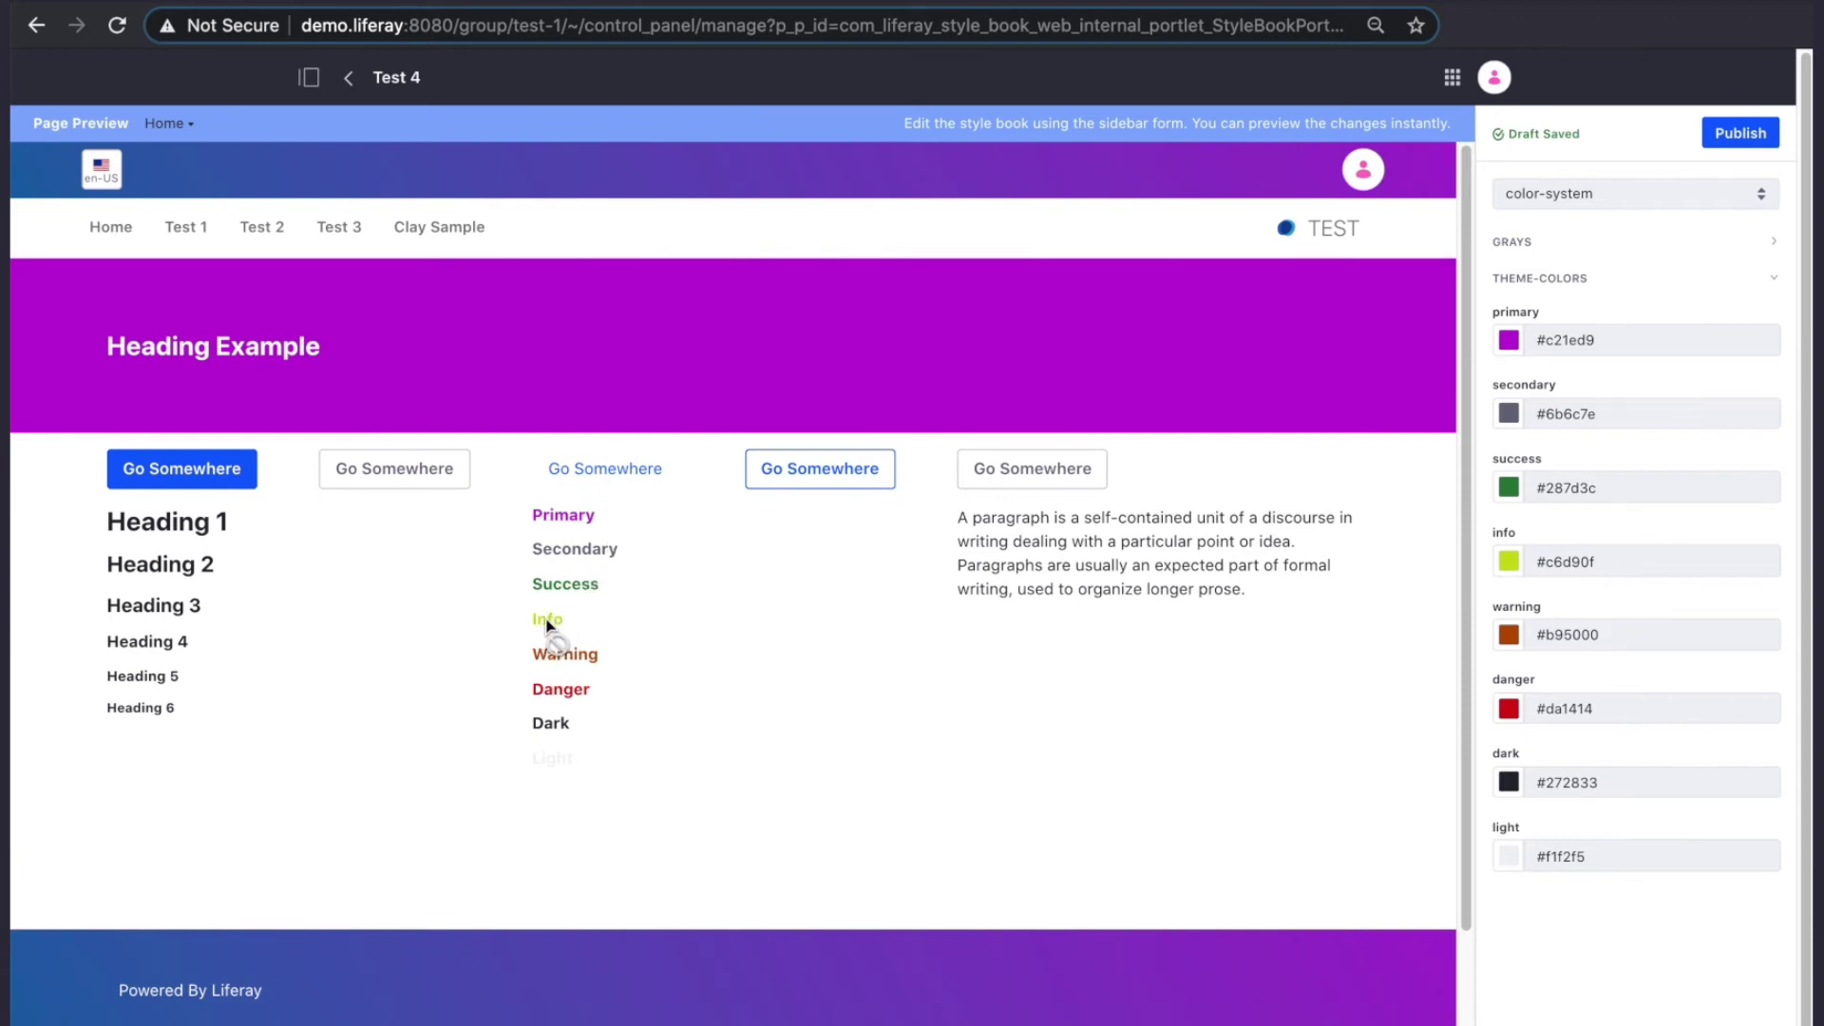
# In General, set body background to #edeeff and body text colour to #330094.
pyautogui.click(1532, 204)
pyautogui.click(1534, 346)
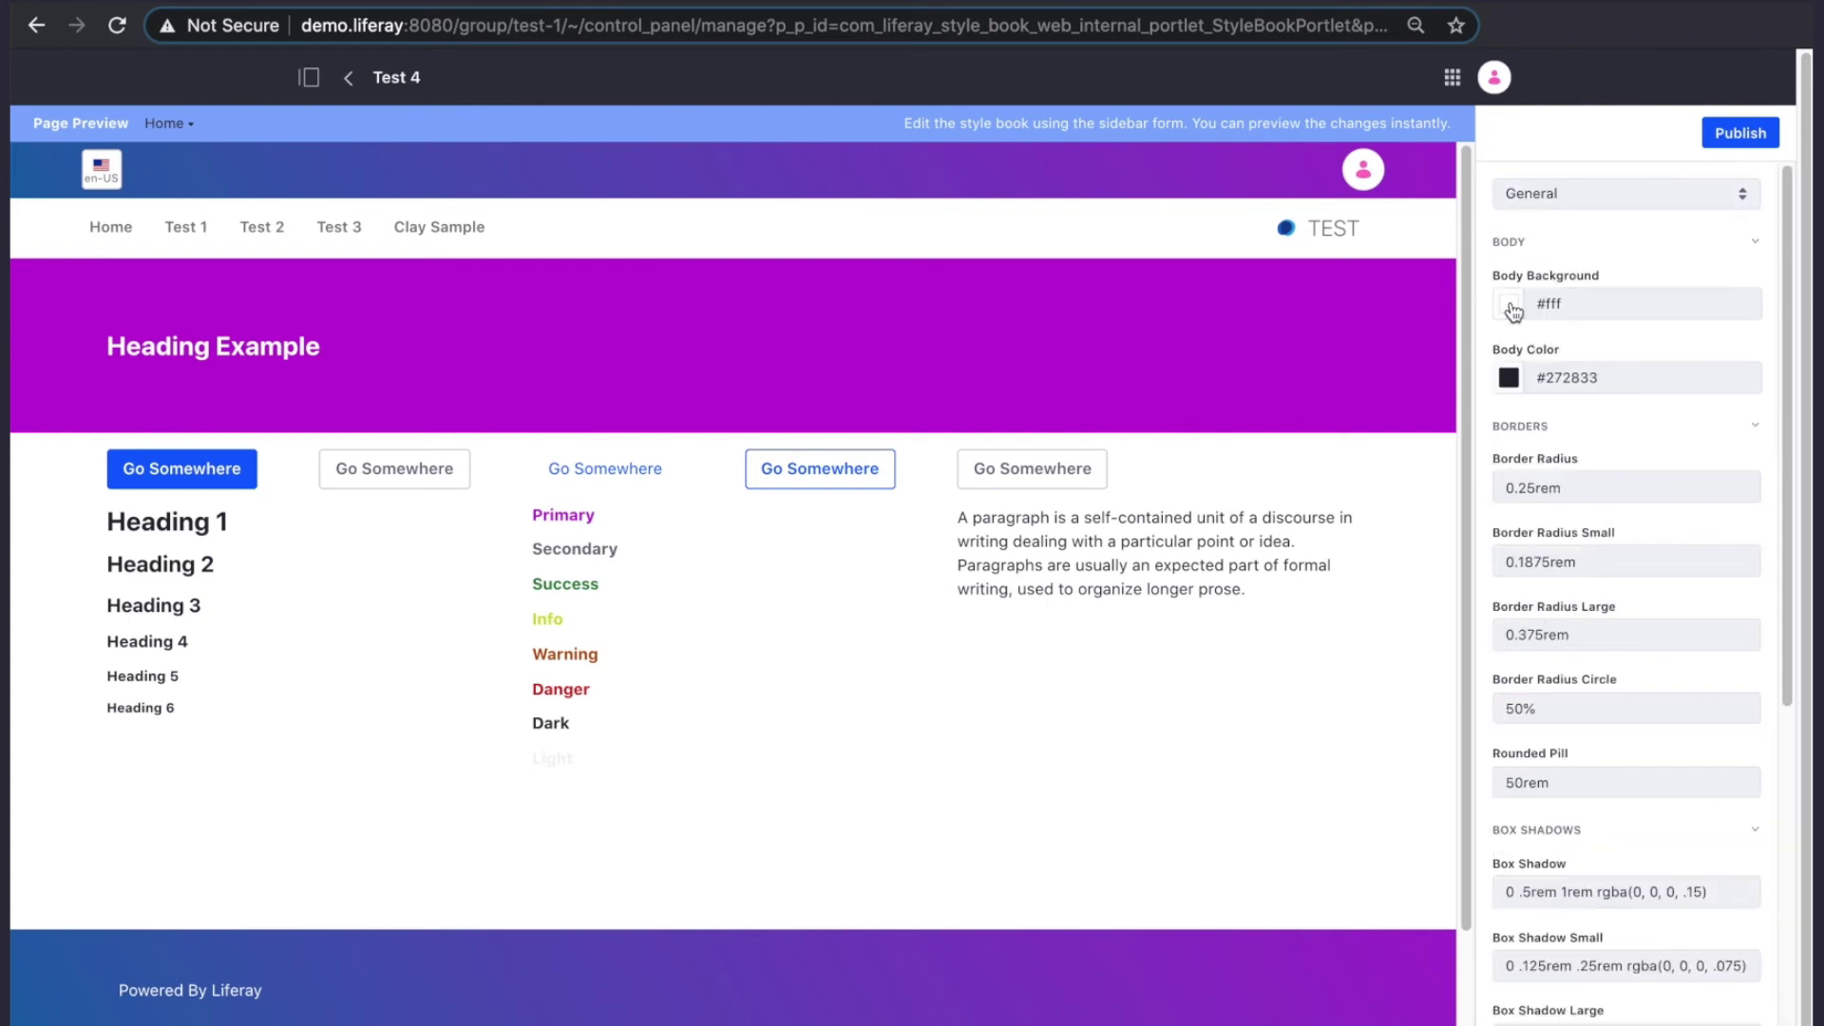
pyautogui.click(1510, 306)
pyautogui.click(1662, 502)
pyautogui.click(1534, 374)
pyautogui.click(1522, 349)
pyautogui.click(1523, 353)
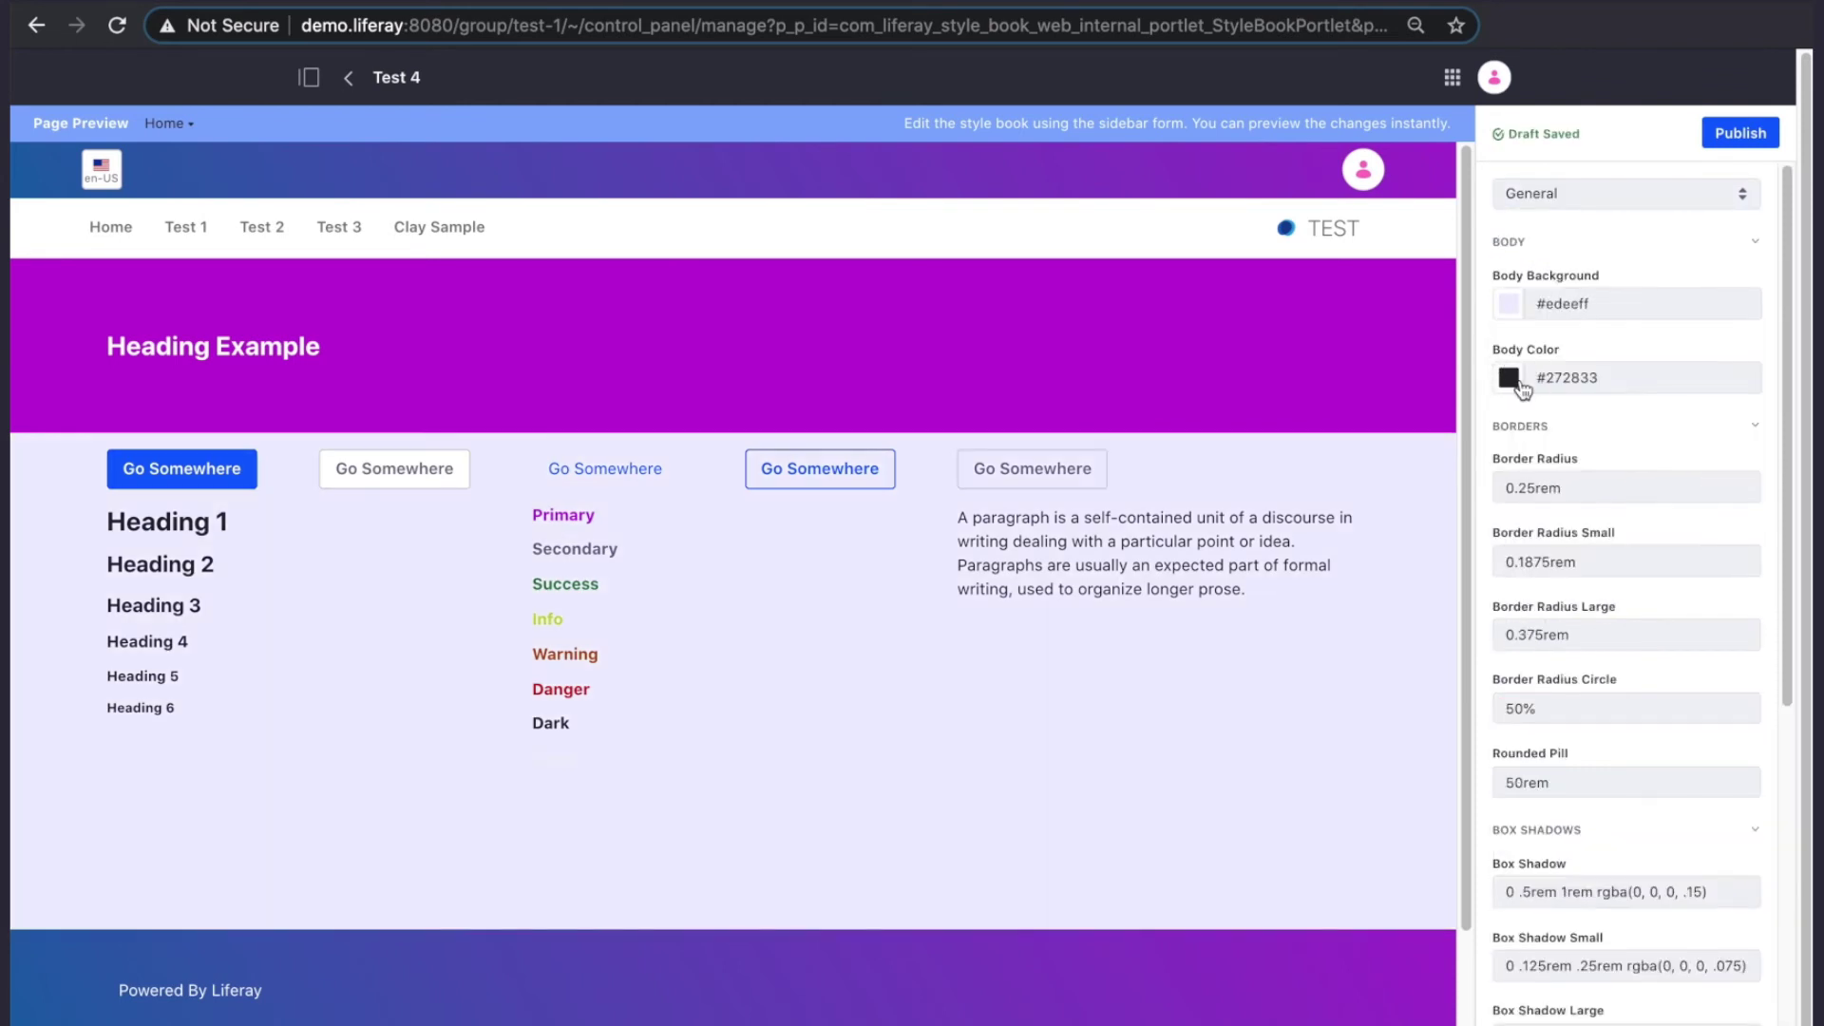
pyautogui.click(1509, 377)
pyautogui.click(1660, 476)
pyautogui.click(1594, 337)
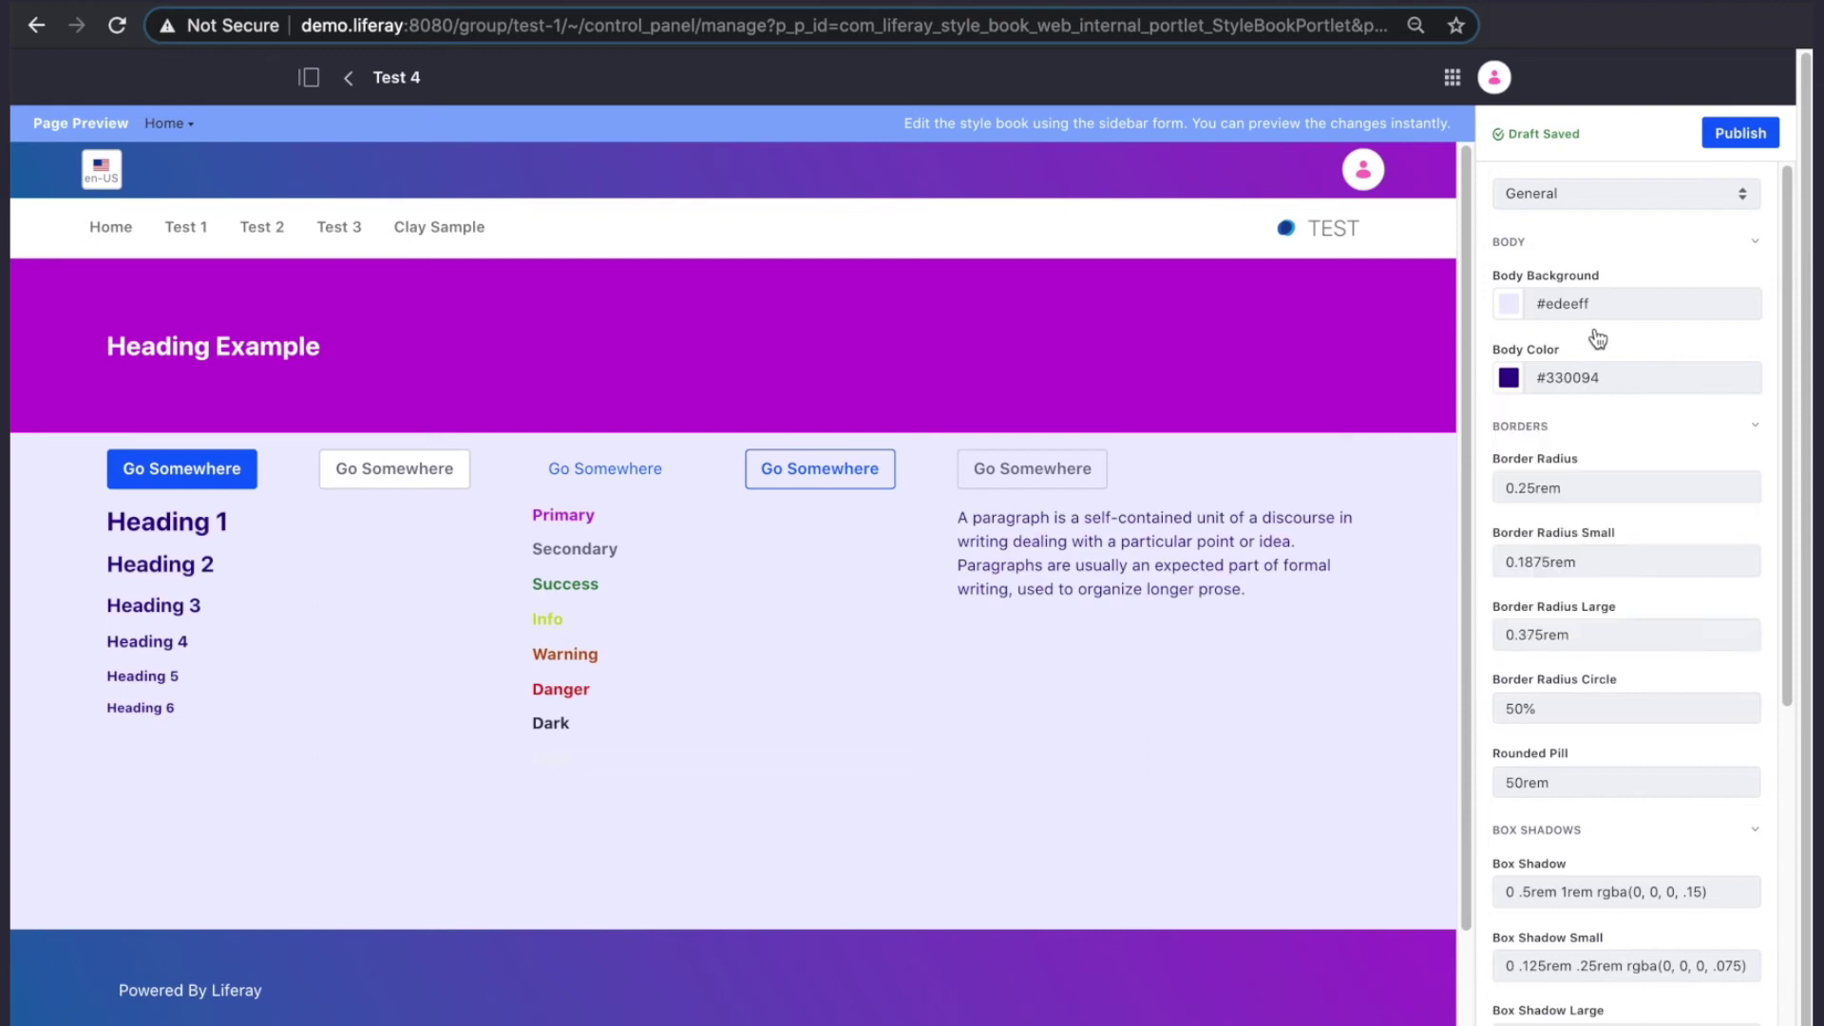
# In Typography, set Font Family Base to Menlo.
pyautogui.click(1559, 193)
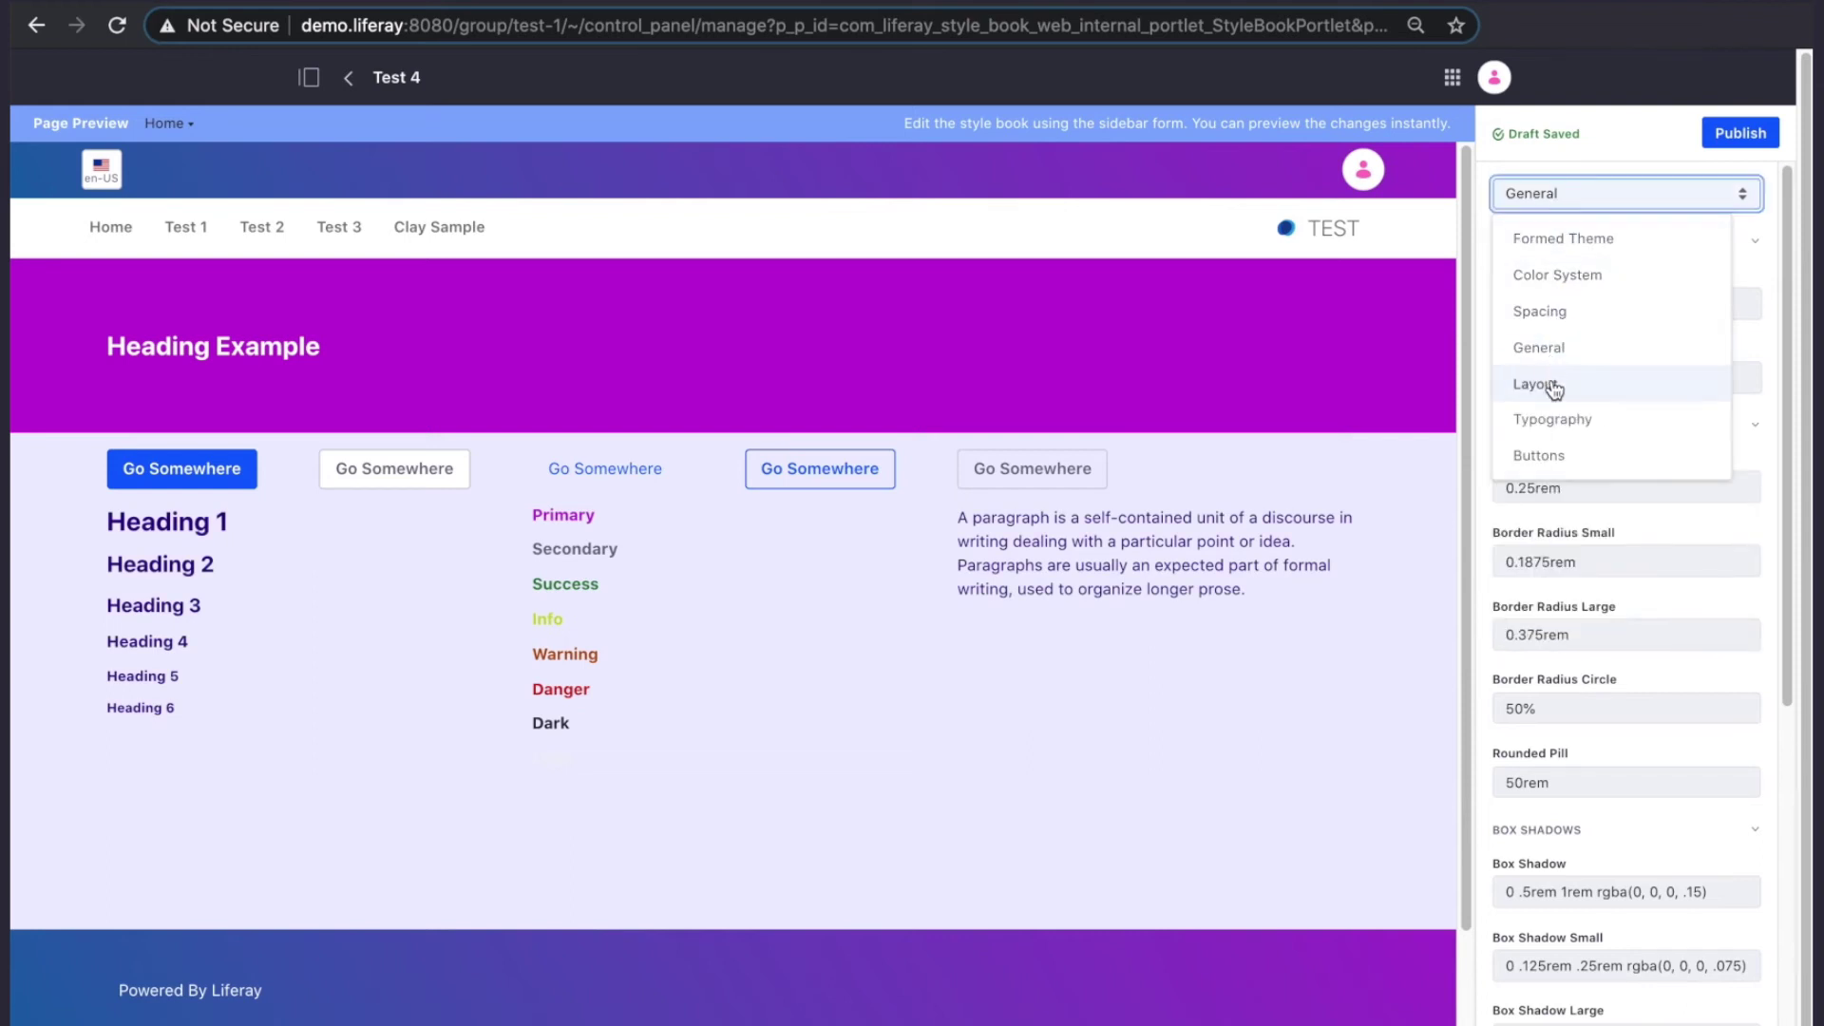
pyautogui.click(1554, 420)
pyautogui.tripleClick(1602, 453)
pyautogui.write('Menlo')
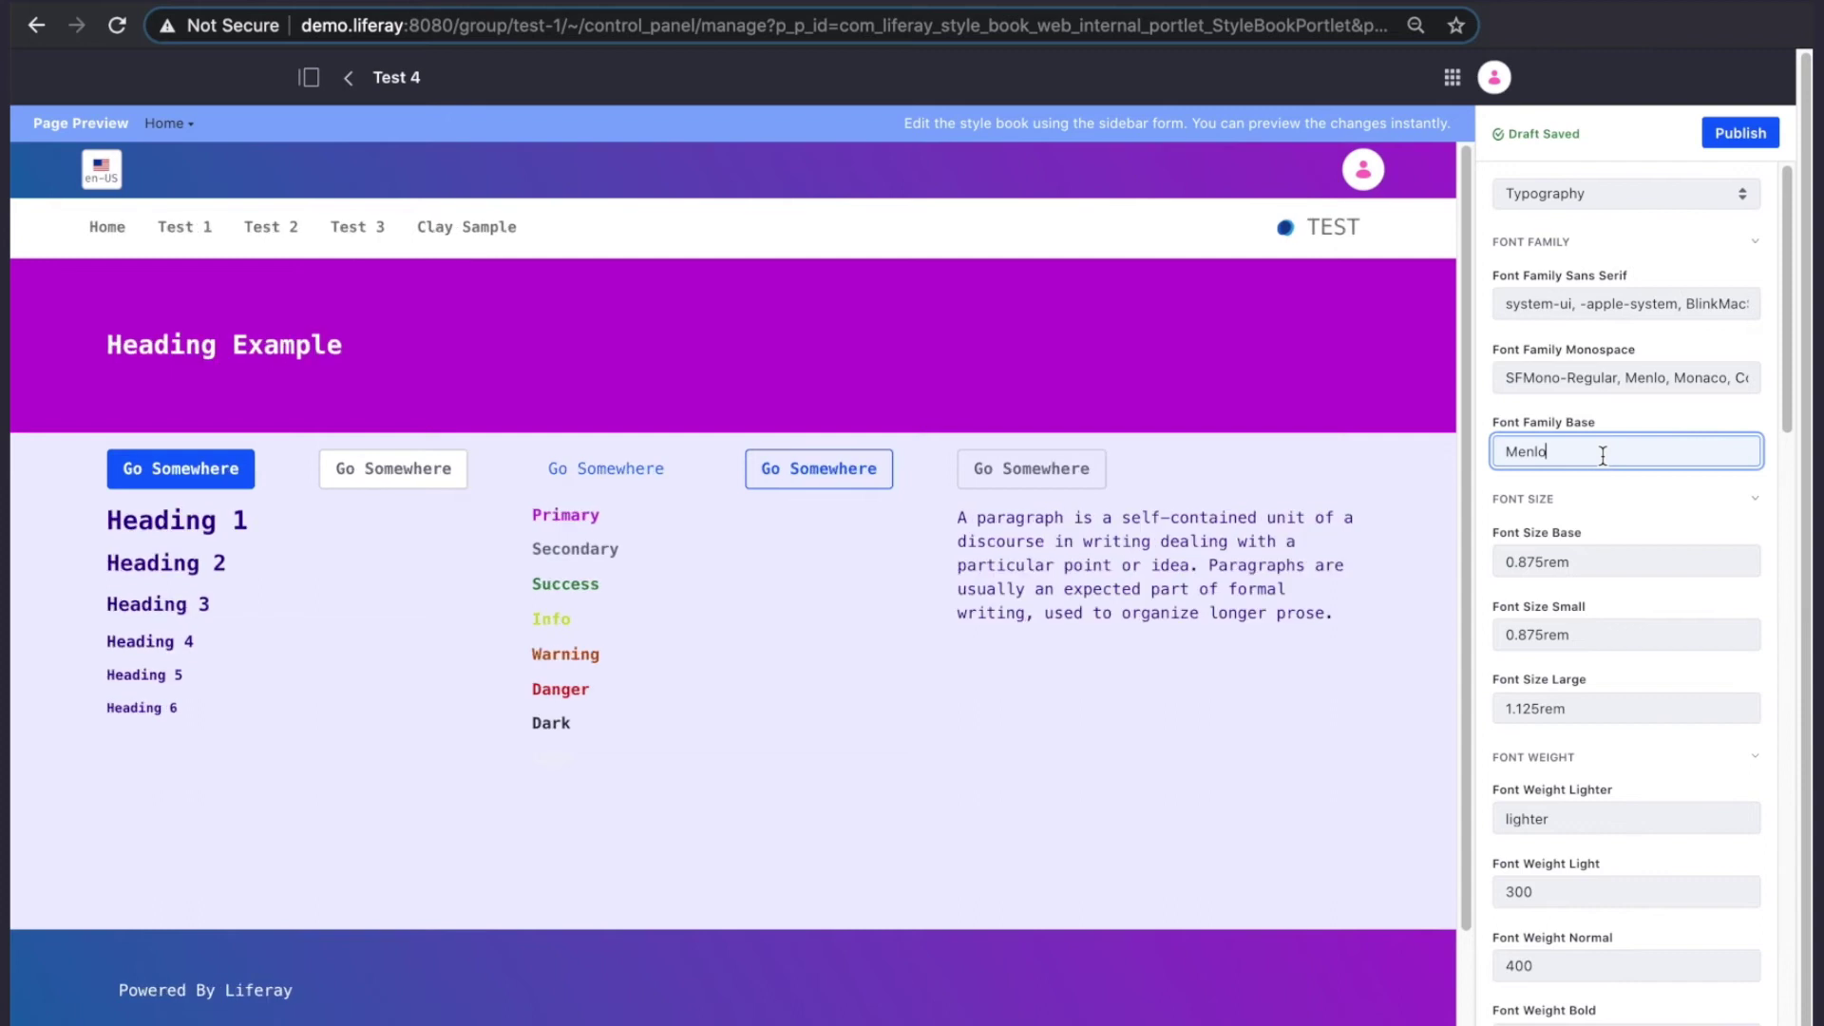
pyautogui.click(1575, 203)
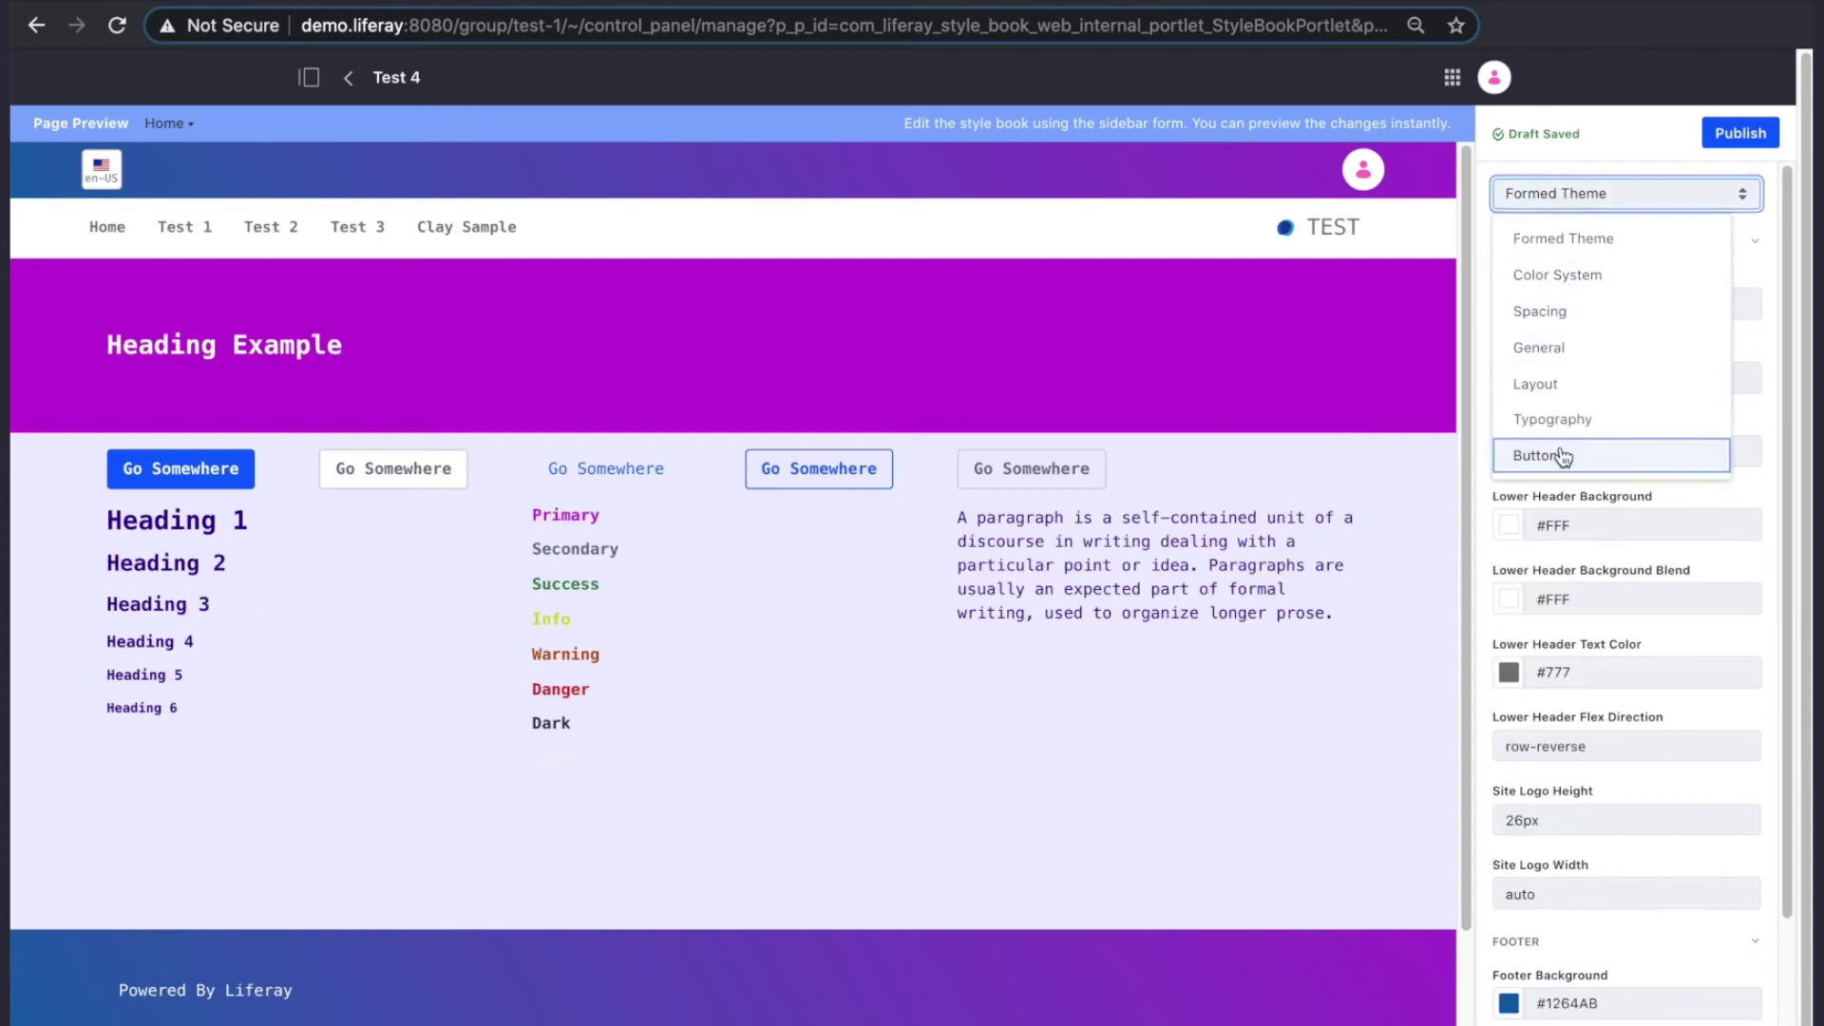
# Make primary button background and border #c21ed9, with hover background #a919bd.
pyautogui.click(1541, 456)
pyautogui.tripleClick(1563, 304)
pyautogui.write('#c21ed9')
pyautogui.tripleClick(1576, 378)
pyautogui.write('#c21ed9')
pyautogui.tripleClick(1575, 526)
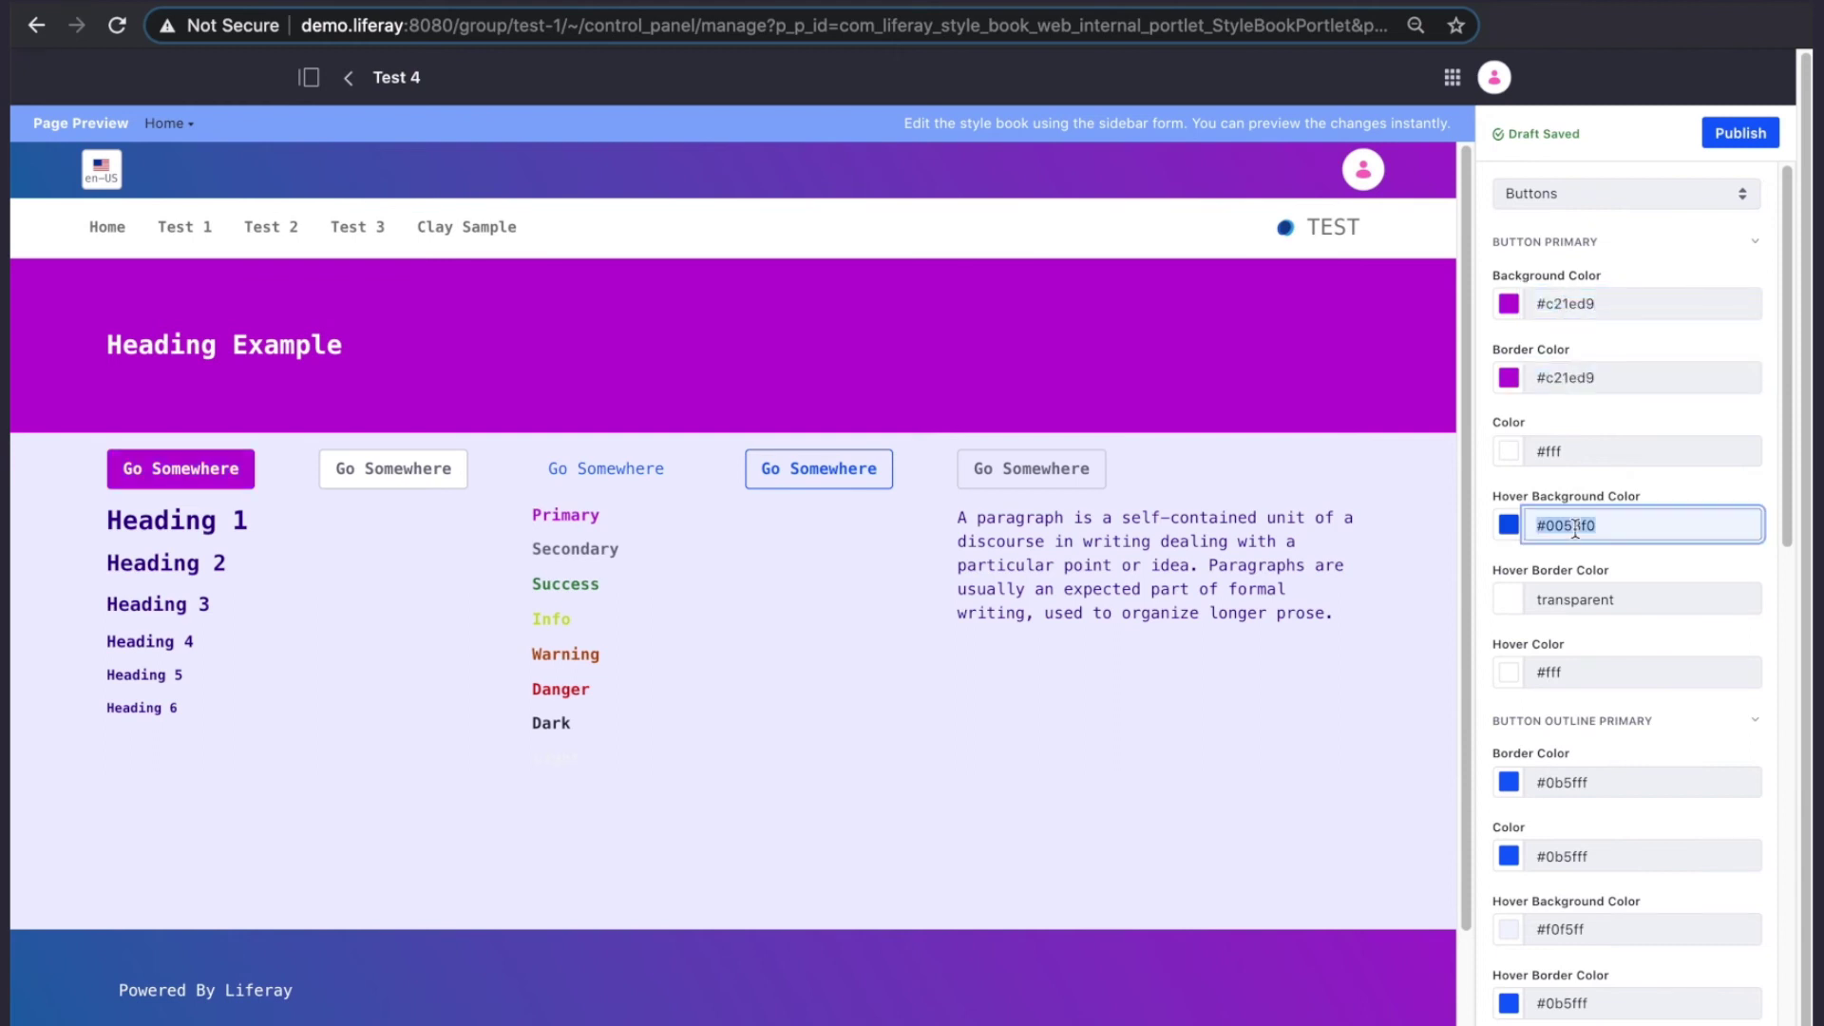
pyautogui.press('BackSpace')
# Set the outline button border, text and hover border to #c21ed9, then publish.
pyautogui.tripleClick(1581, 782)
pyautogui.write('#c21ed9')
pyautogui.tripleClick(1581, 856)
pyautogui.write('#c21ed9')
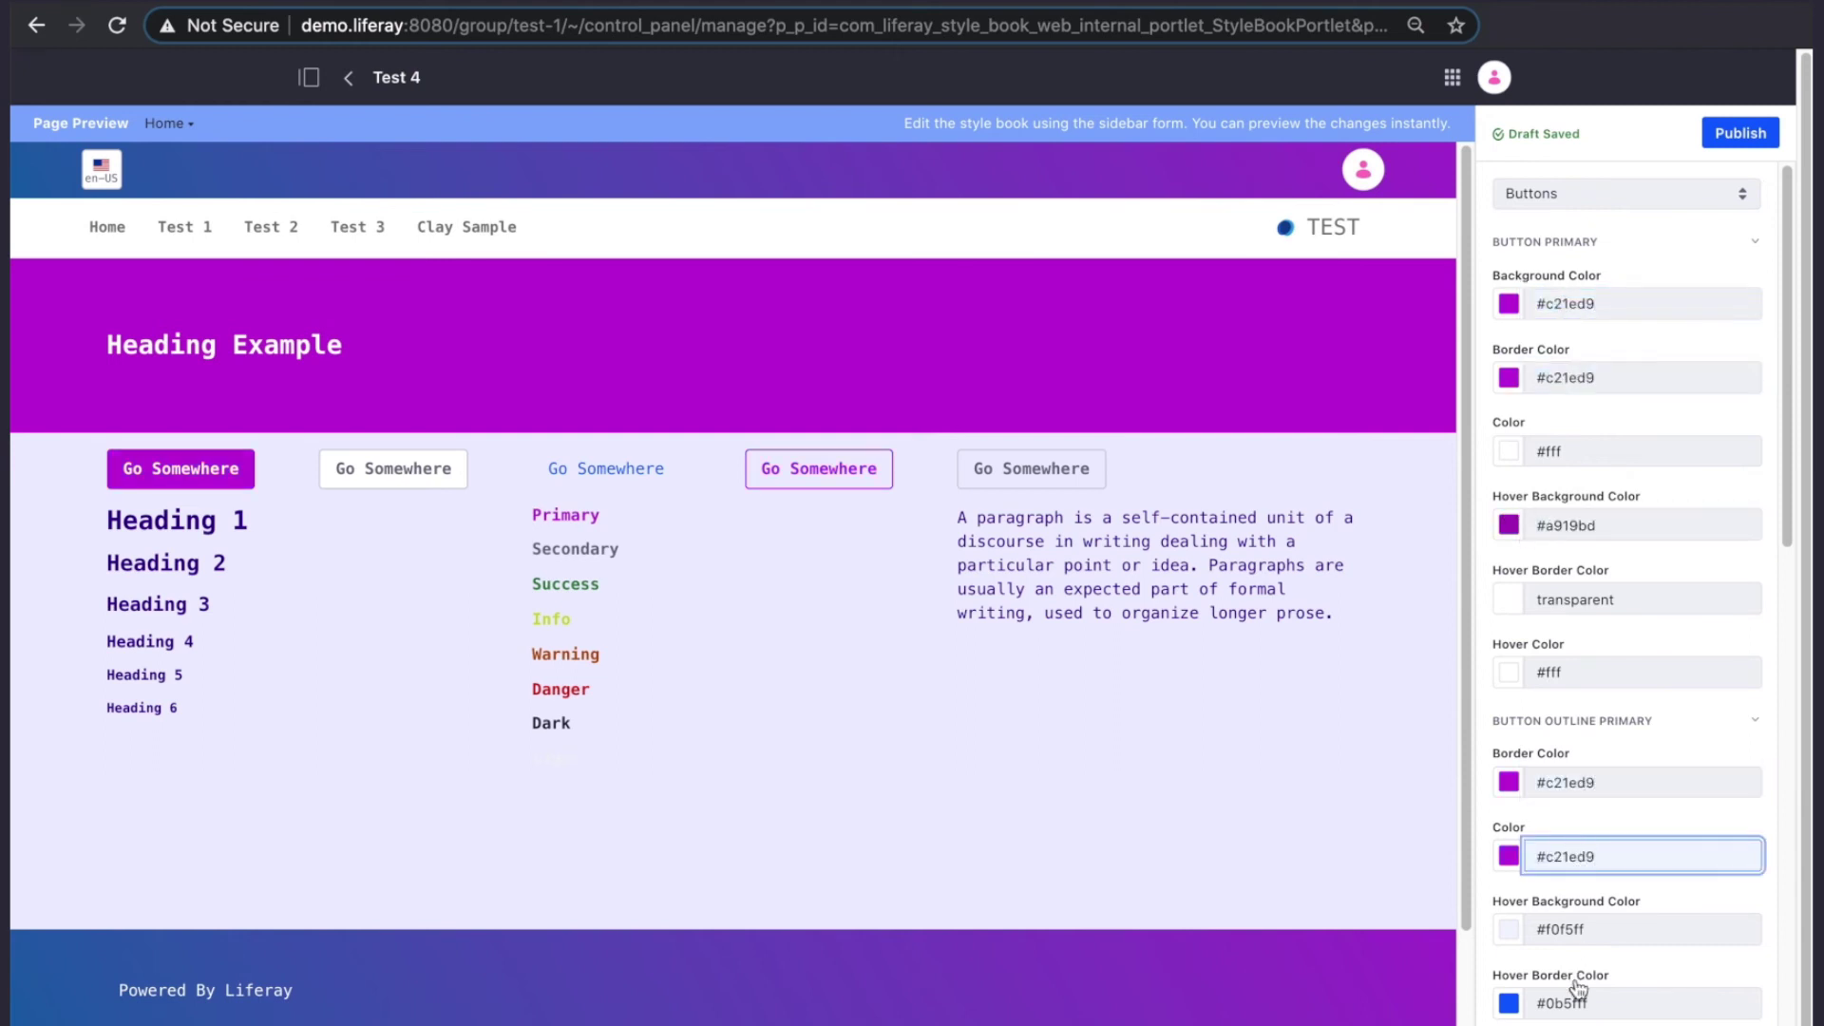
pyautogui.tripleClick(1559, 999)
pyautogui.write('#c21ed9')
pyautogui.press('Tab')
pyautogui.scroll(1, 1609, 500)
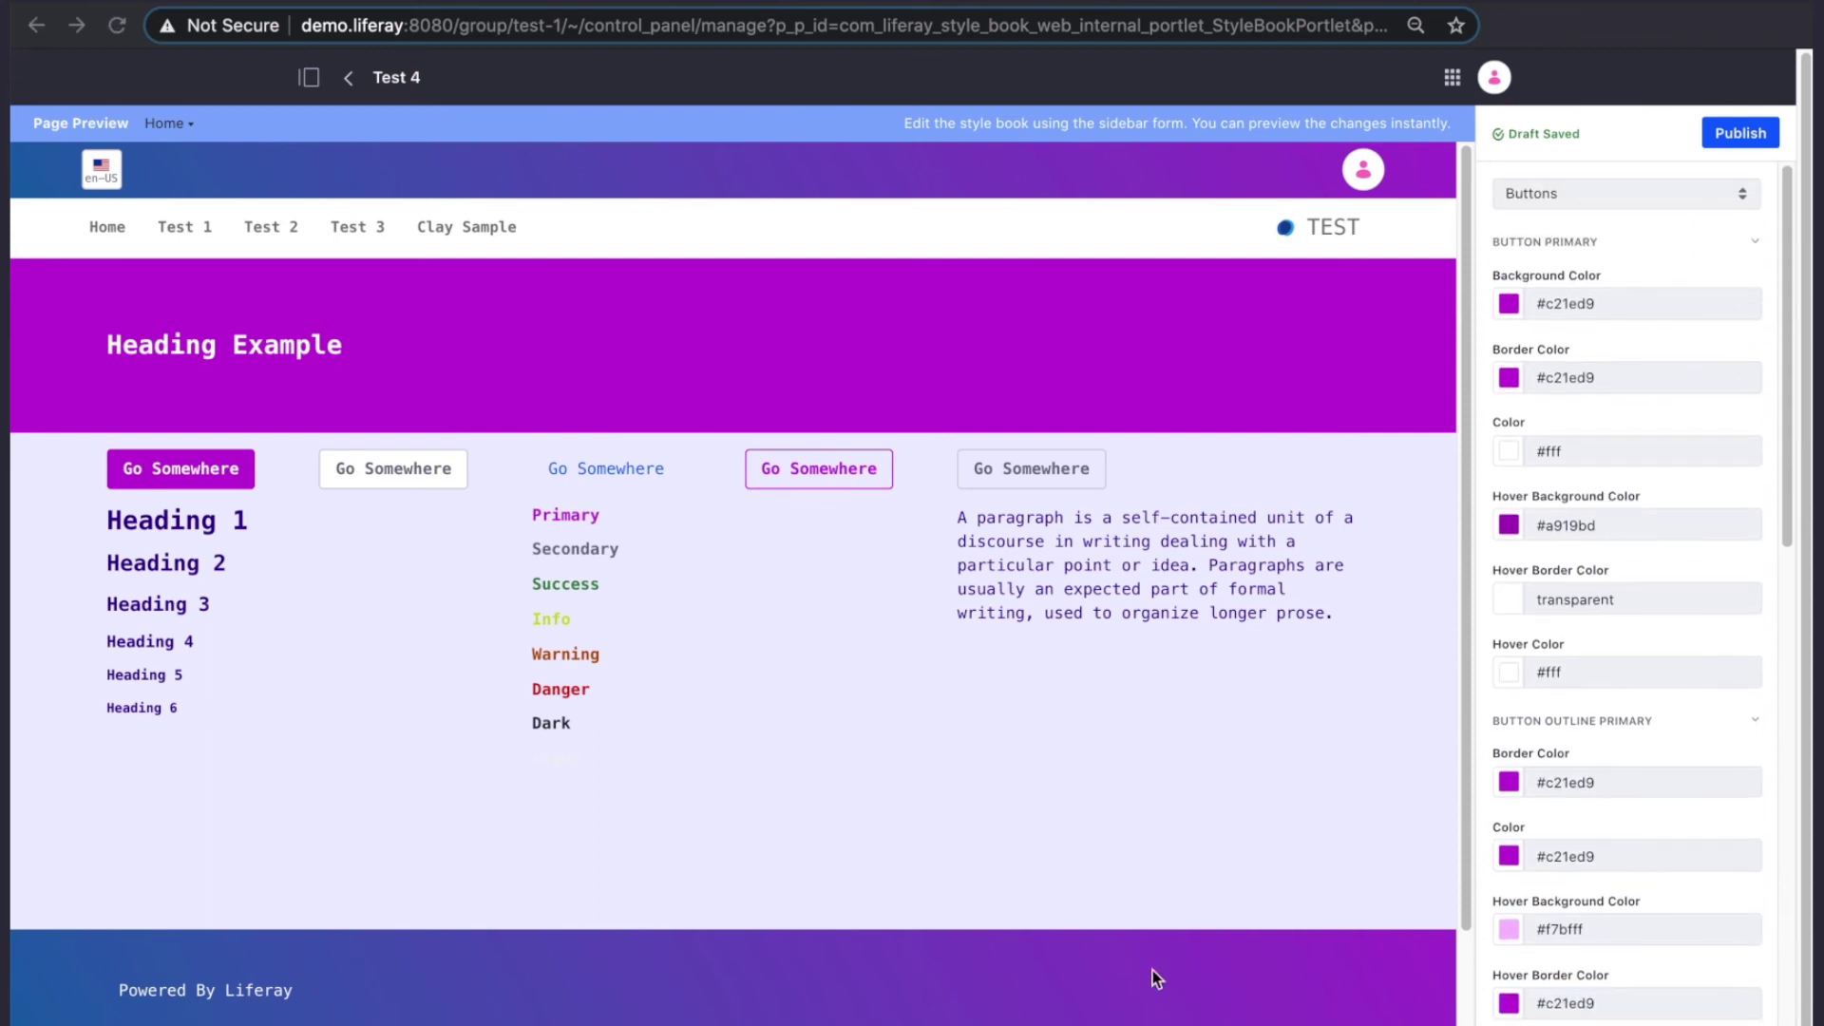
pyautogui.click(1724, 139)
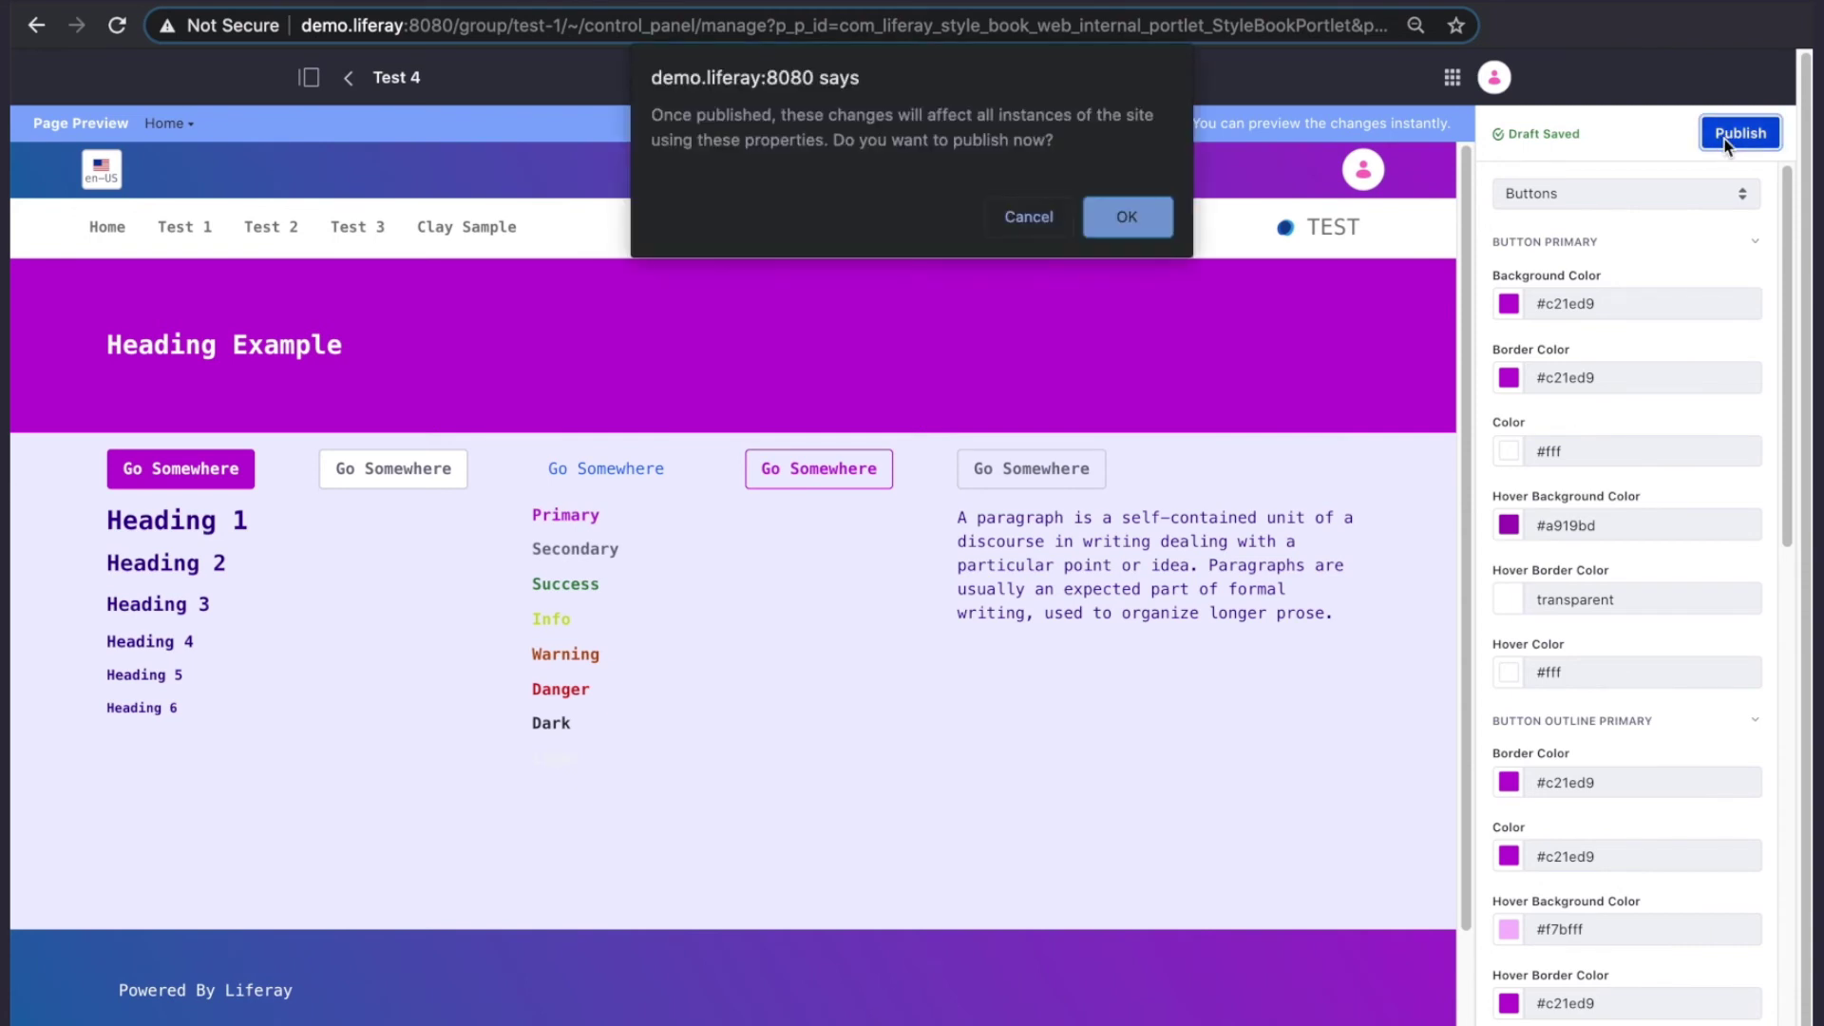
# Confirm publishing Test 4, check it in the Style Books list, then go to Home.
pyautogui.click(1148, 224)
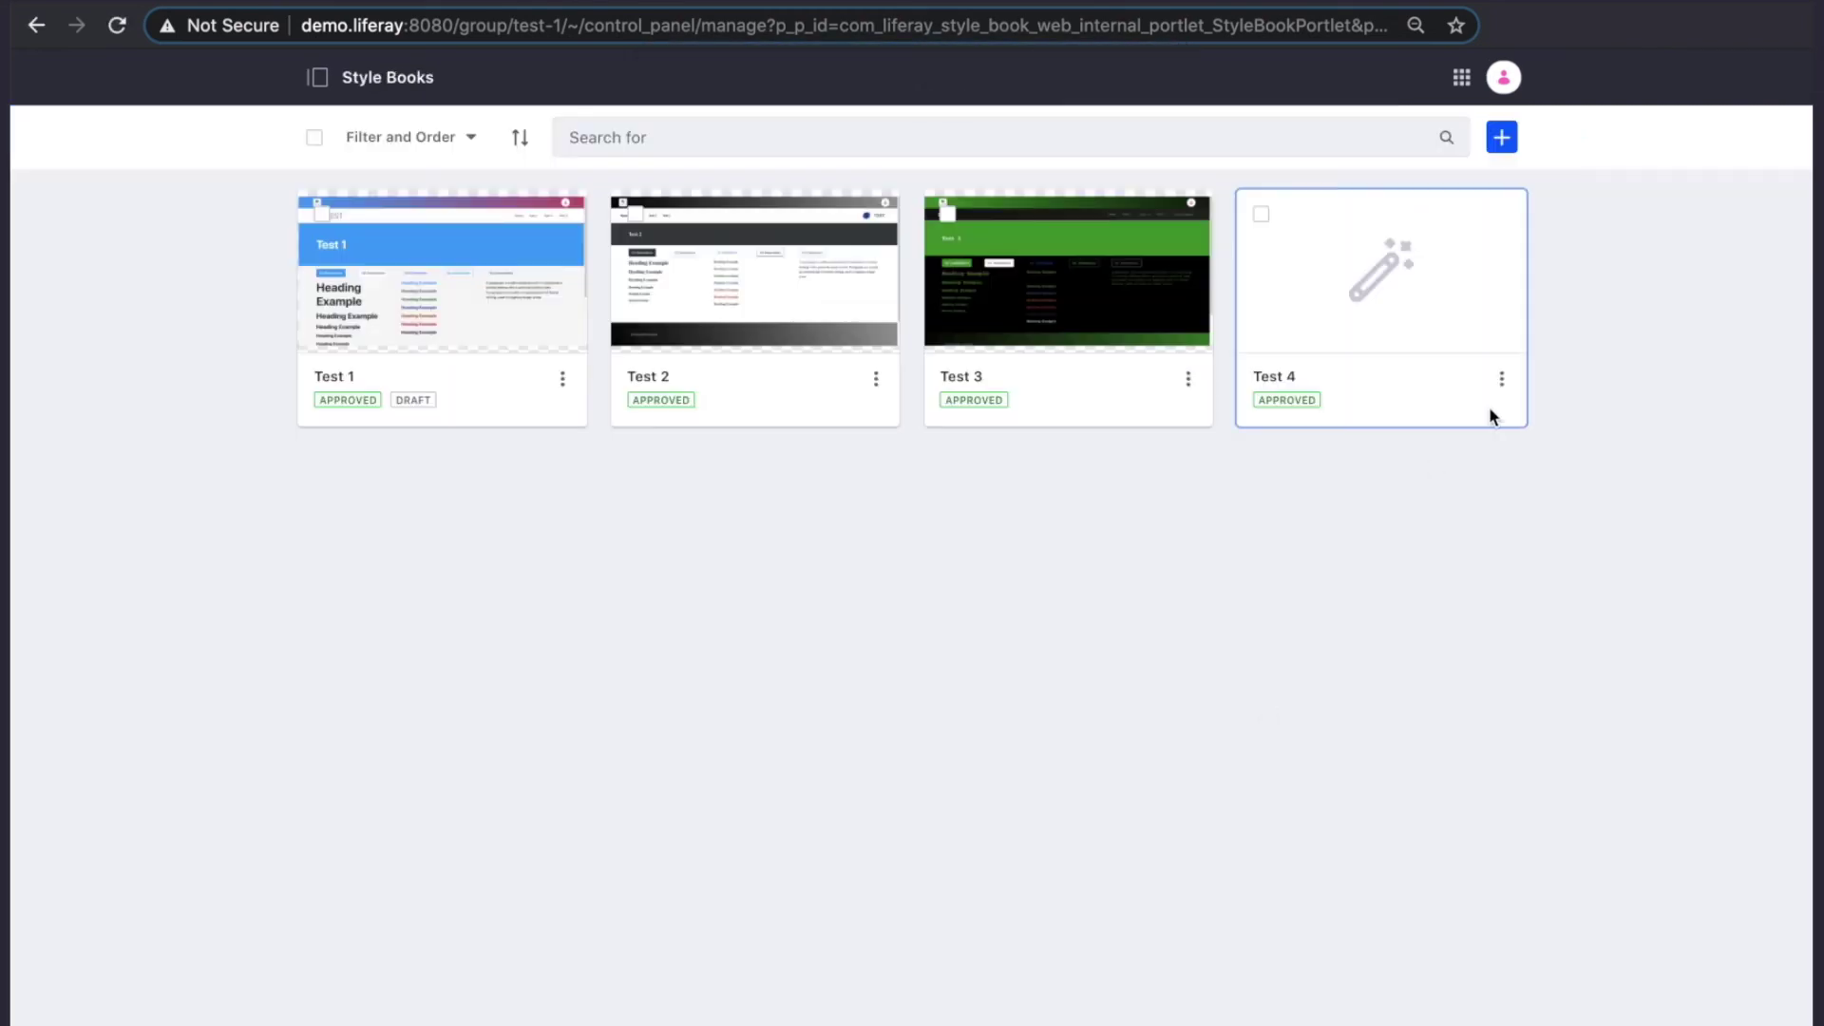
pyautogui.click(1502, 381)
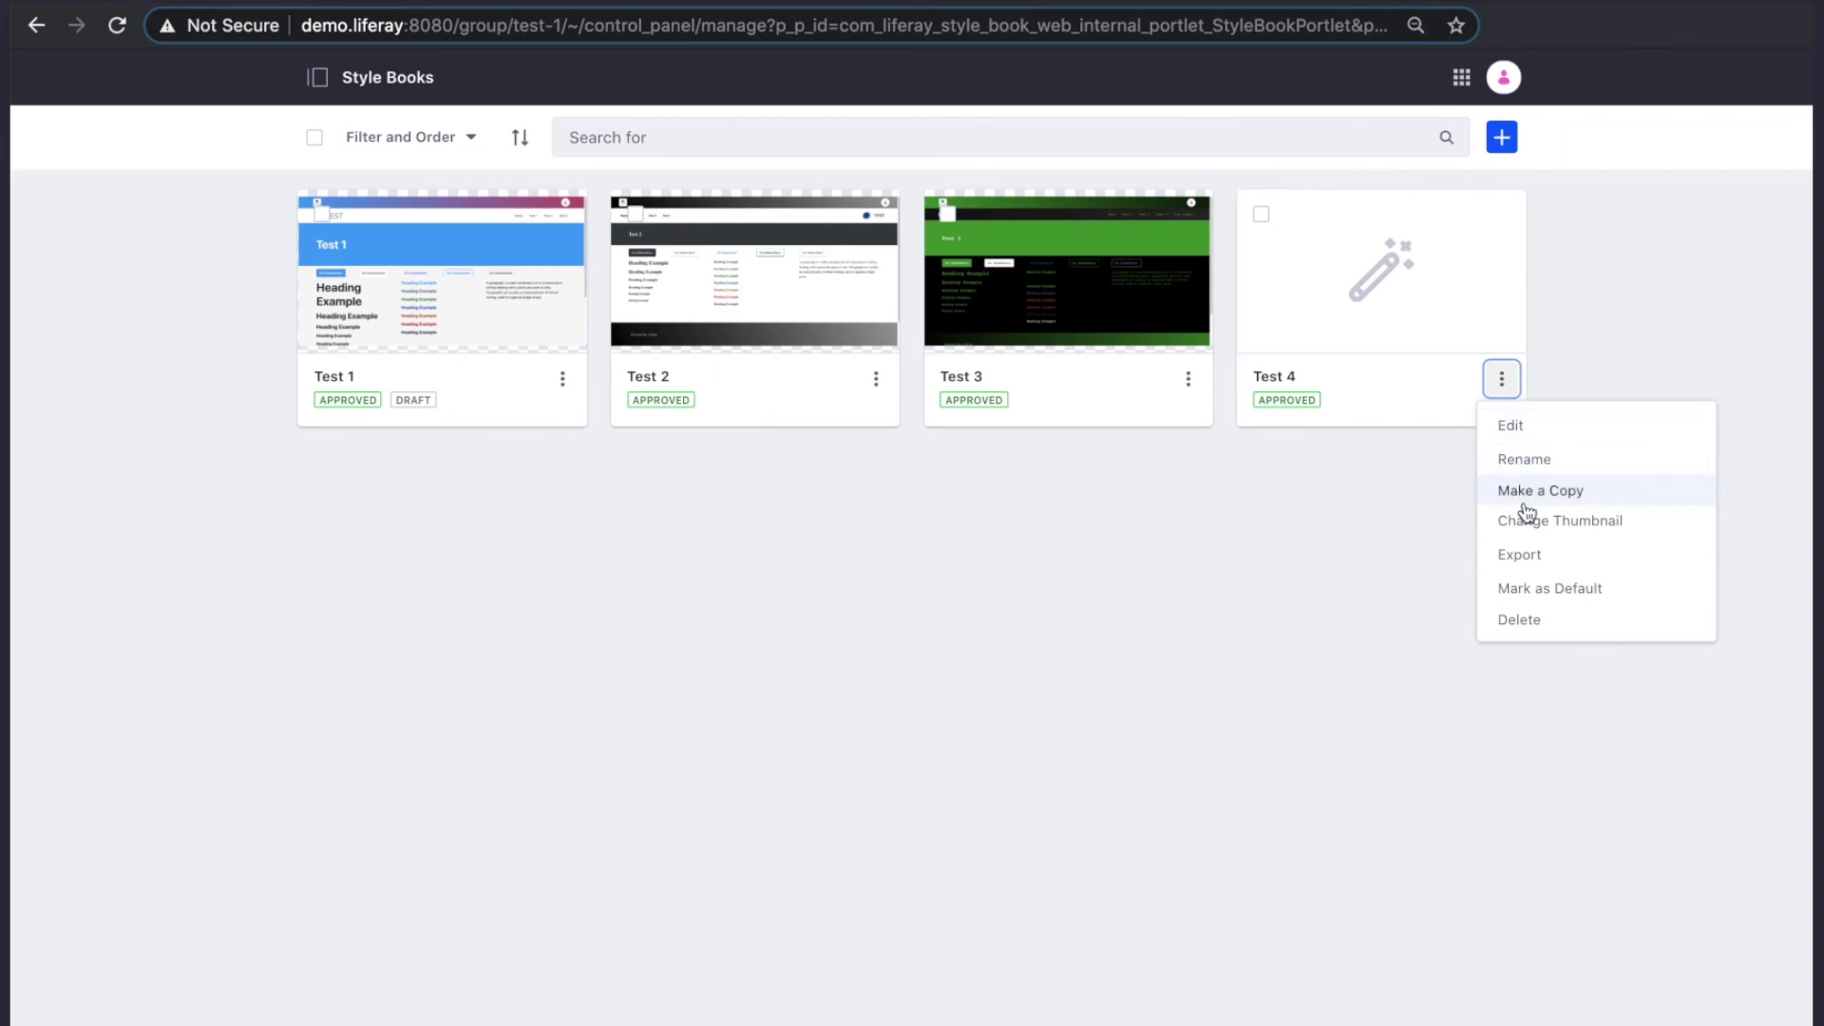
pyautogui.click(1199, 563)
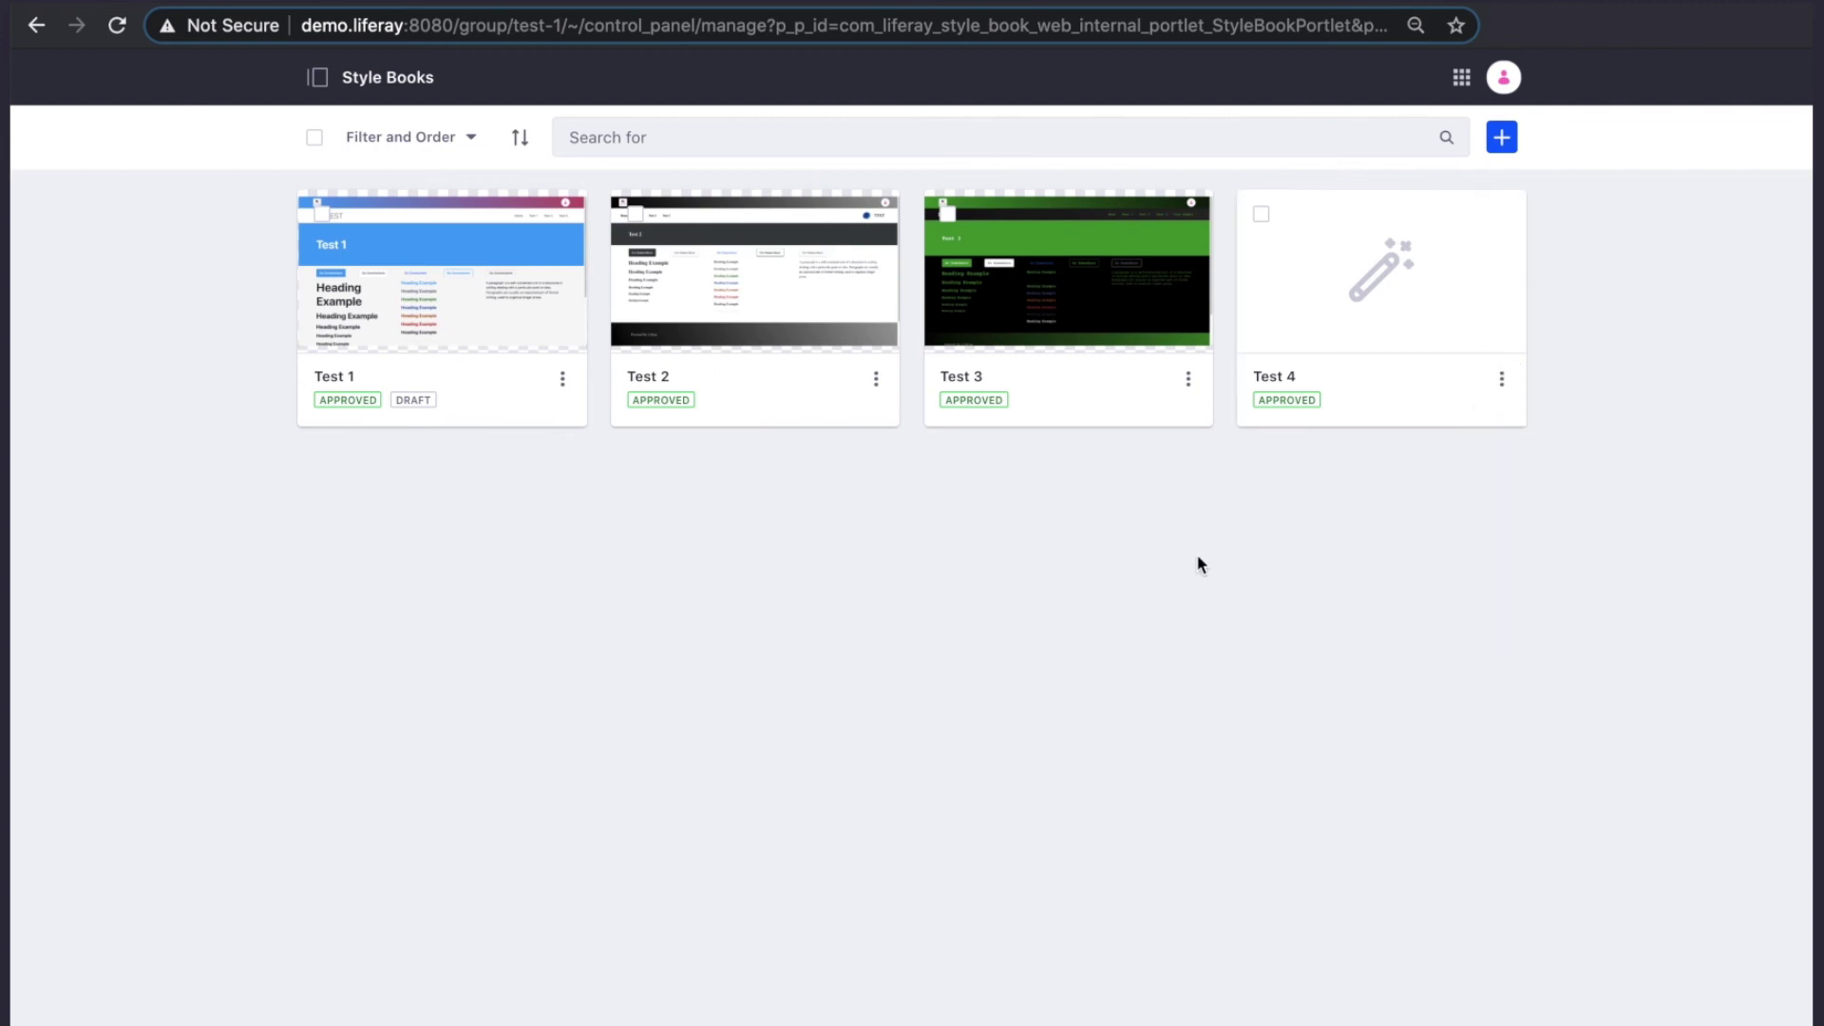
pyautogui.click(317, 80)
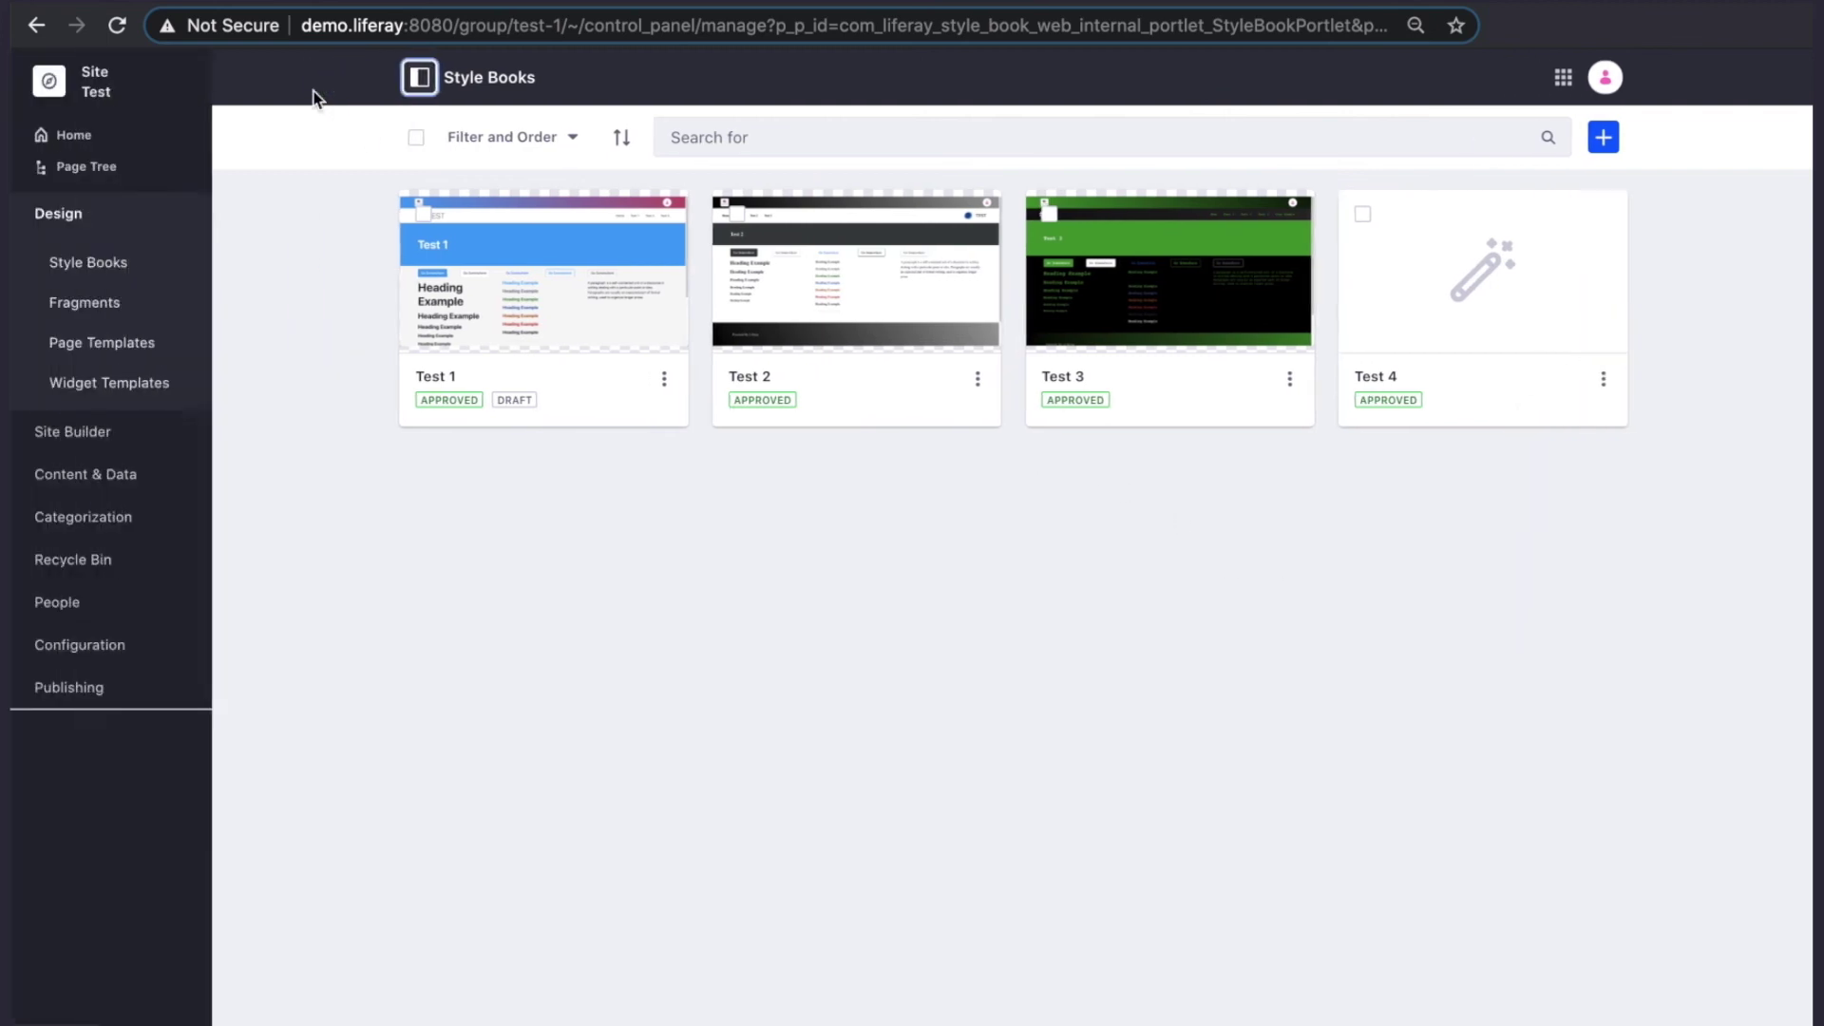
pyautogui.click(72, 135)
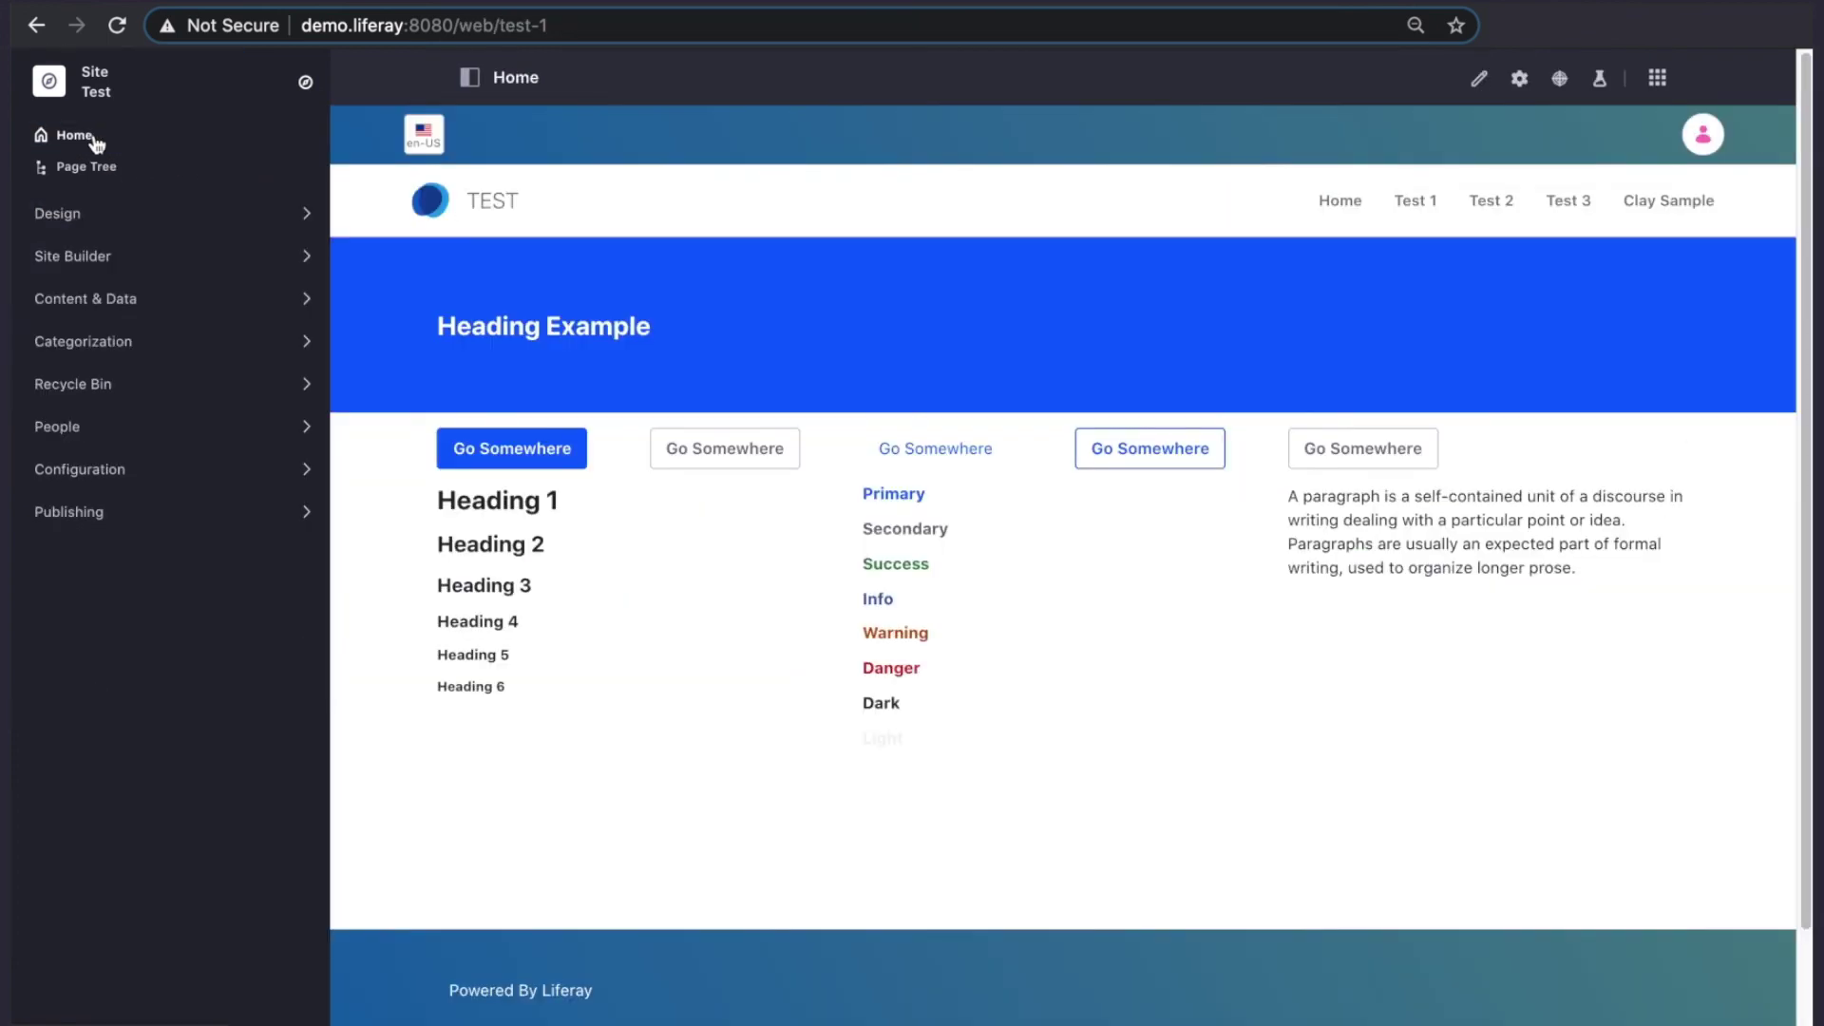
# Close the site menu and open the Home page in the page editor.
pyautogui.click(469, 77)
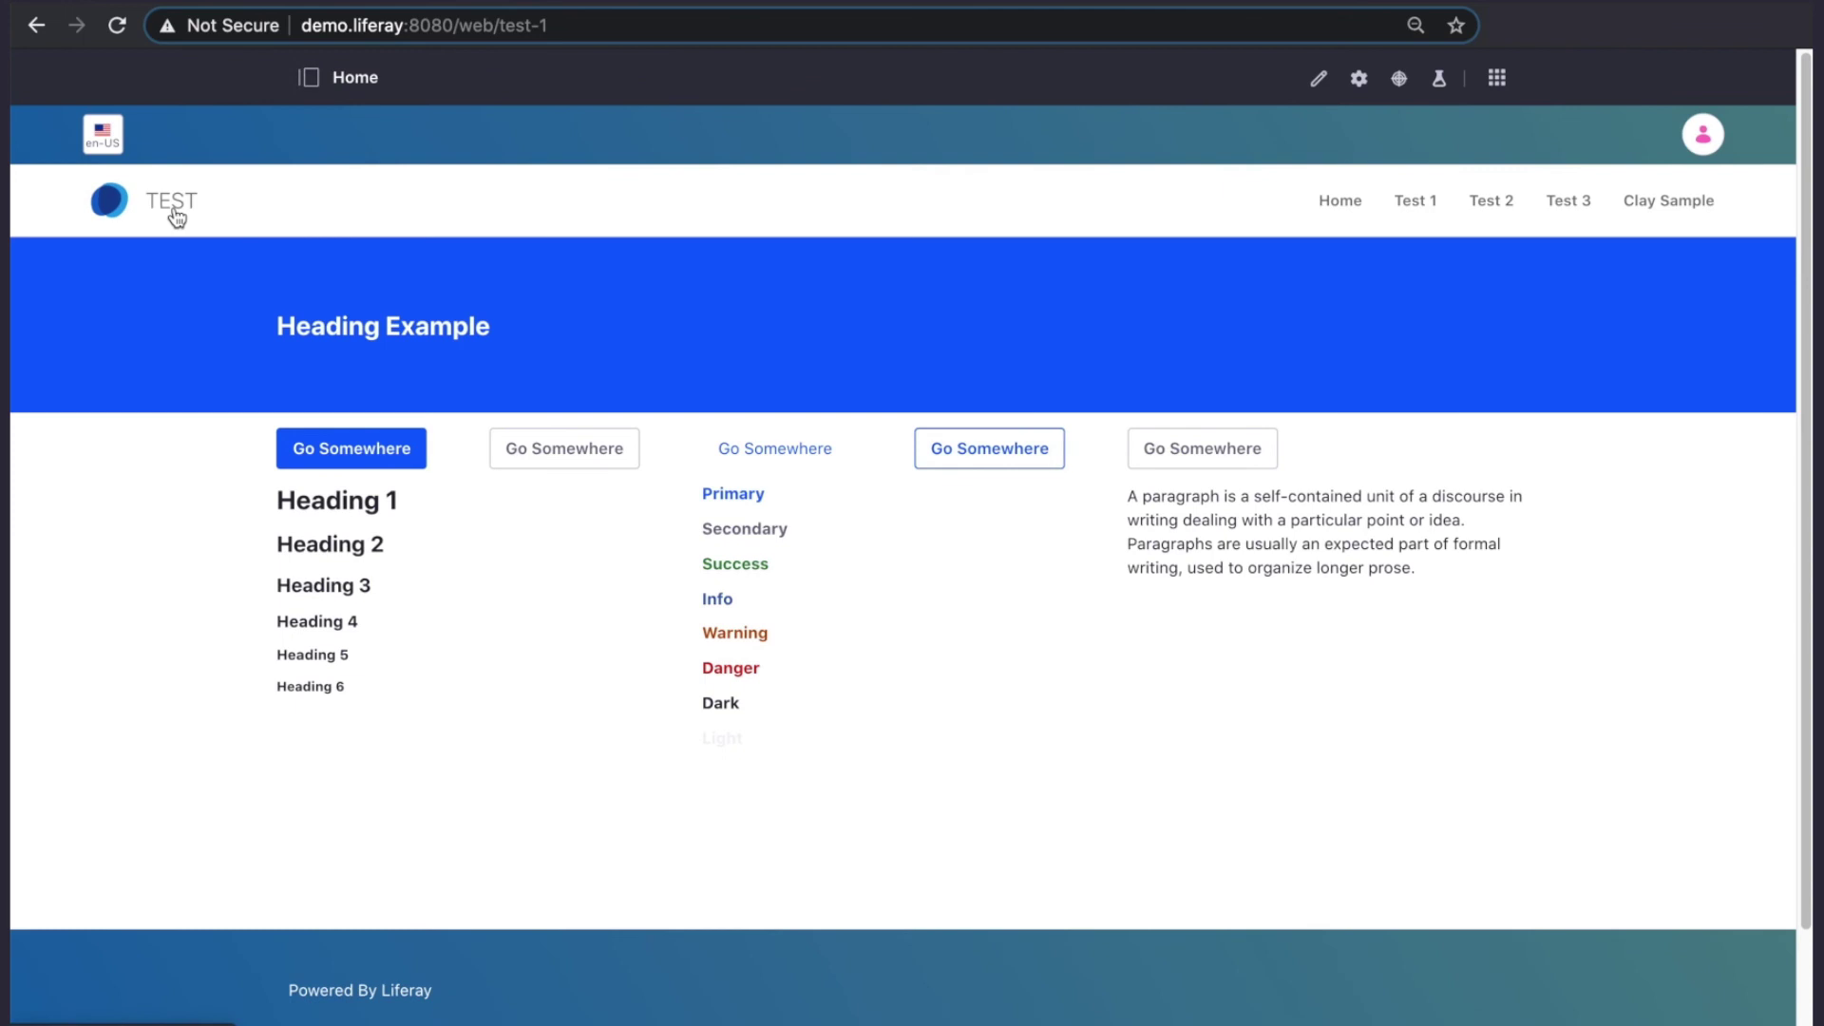
pyautogui.click(1318, 82)
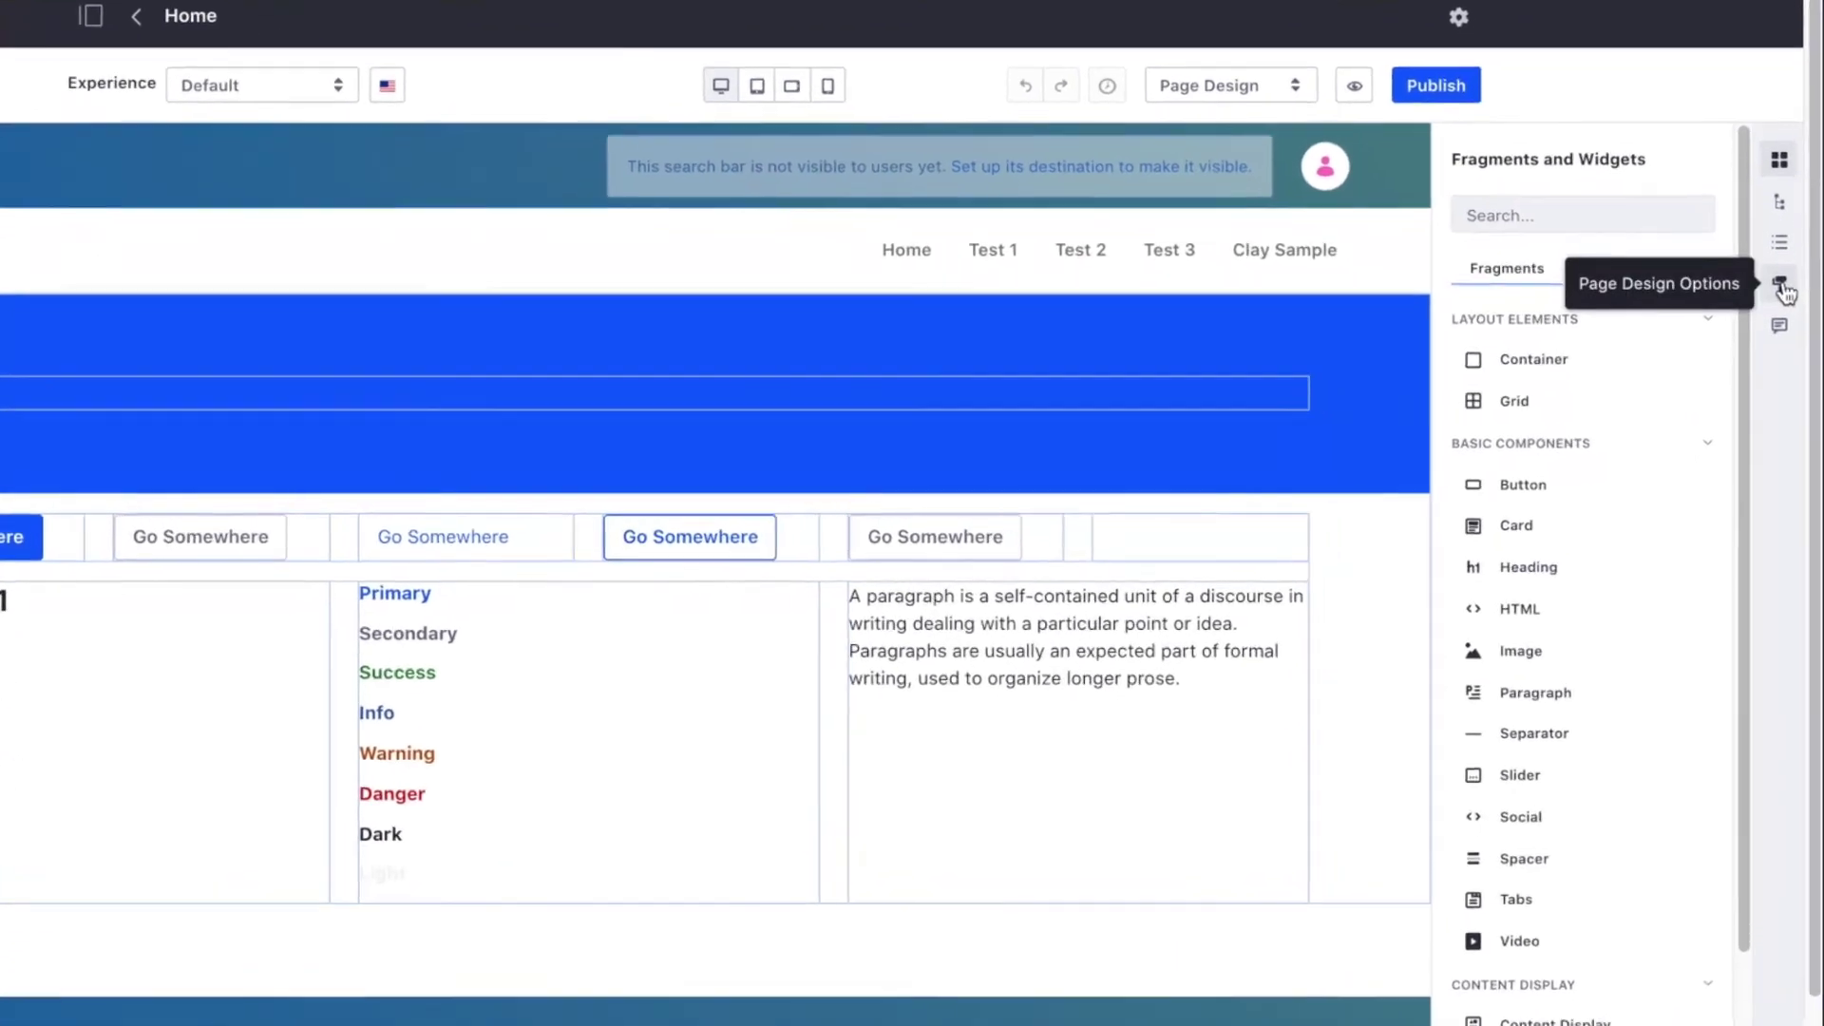
# Apply the Test 4 style book in Page Design Options and publish the Home page.
pyautogui.click(1782, 288)
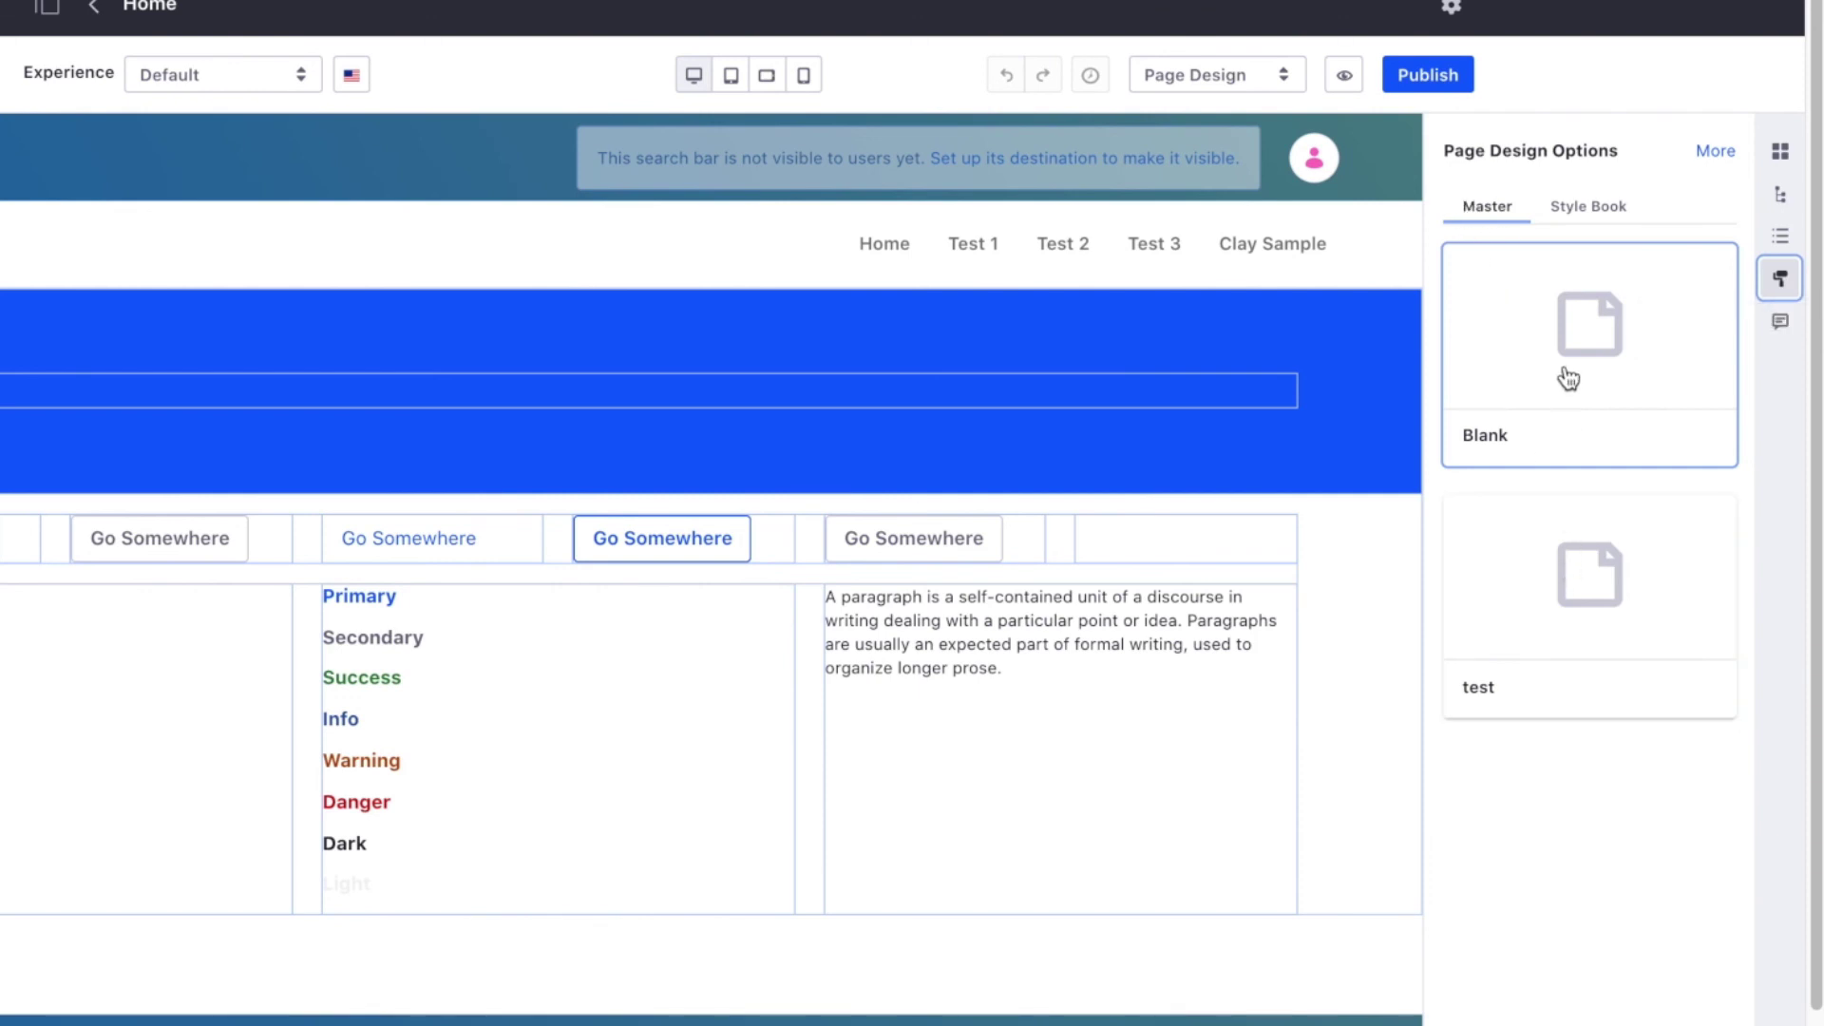
pyautogui.click(1588, 212)
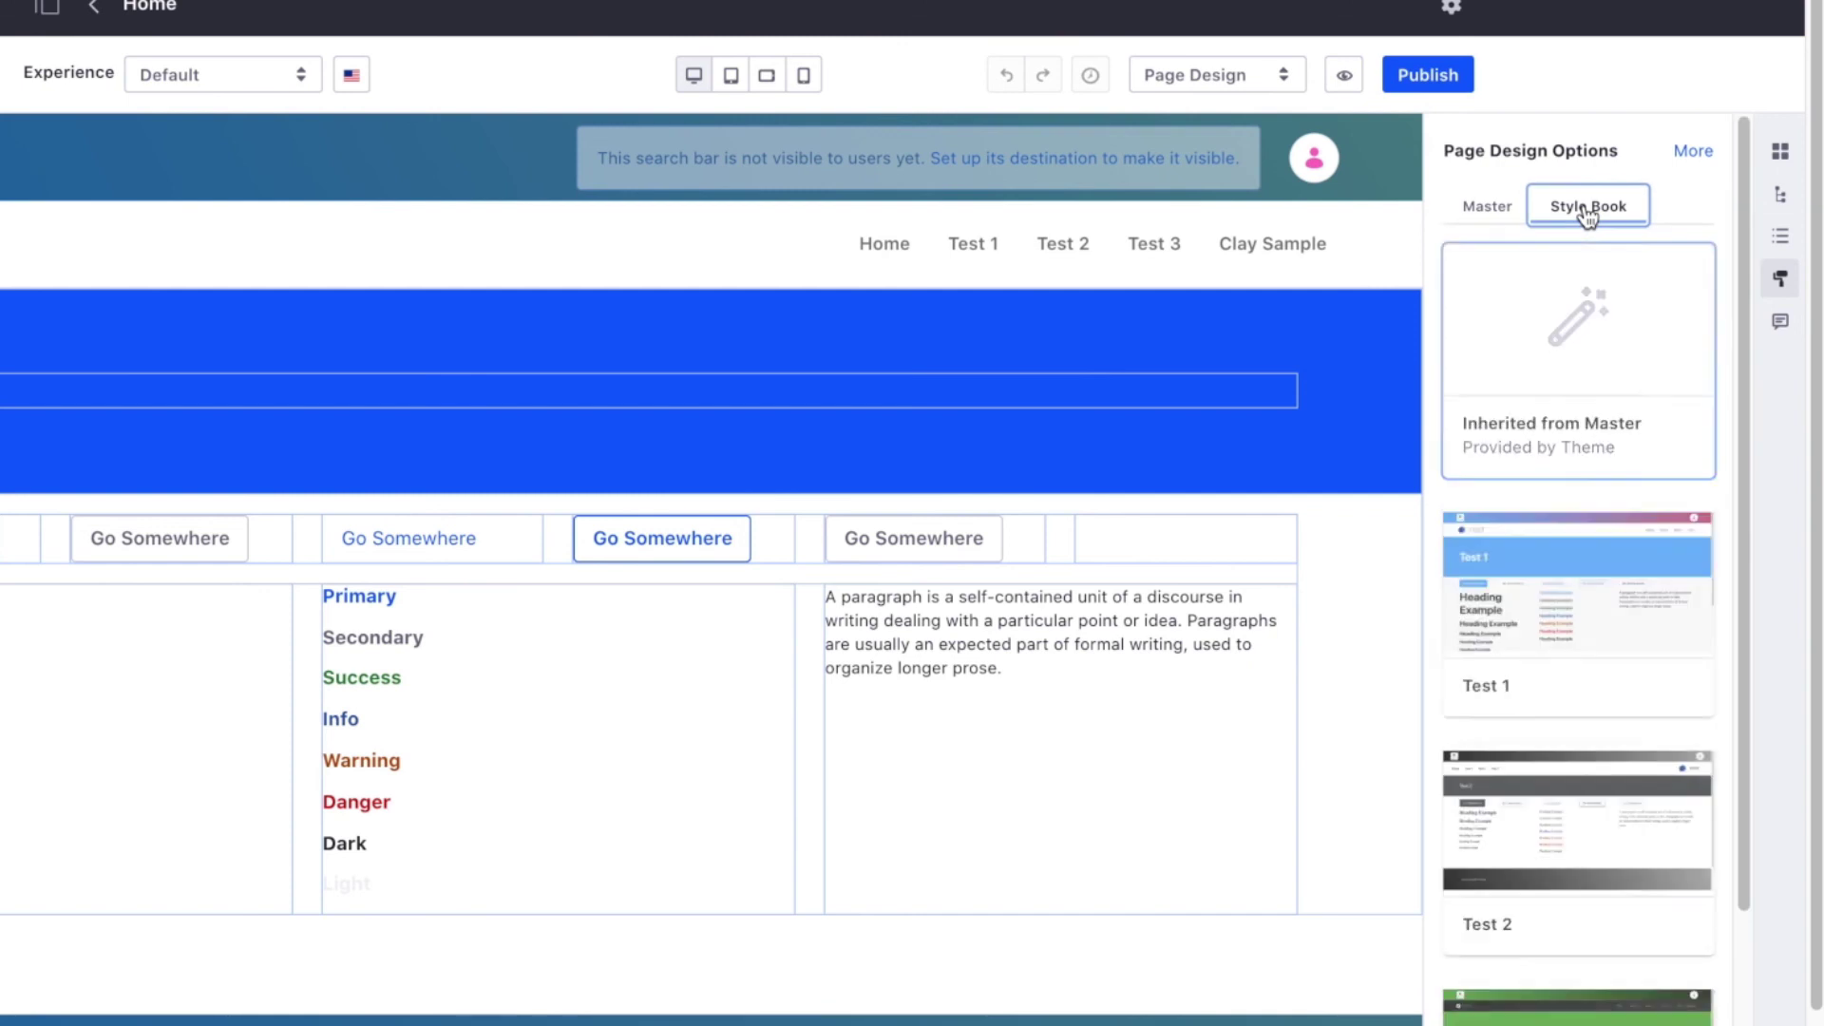
pyautogui.scroll(-3, 1574, 634)
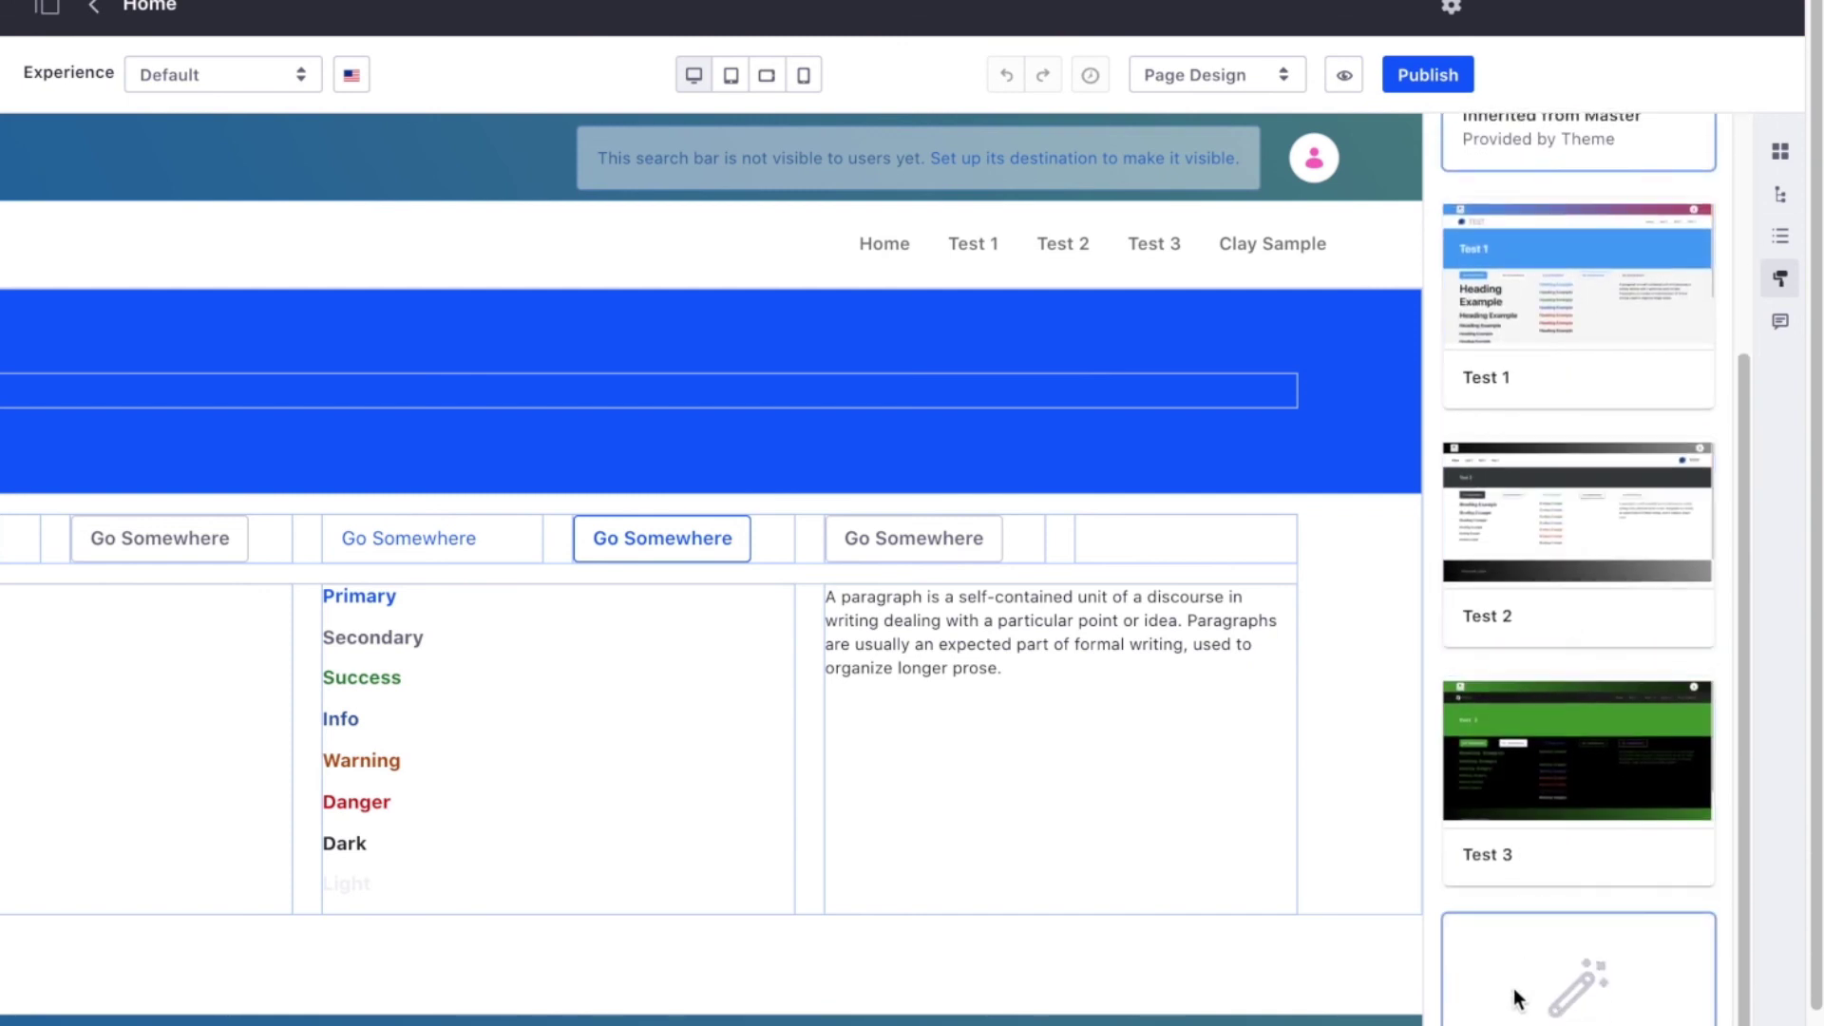
pyautogui.click(1517, 998)
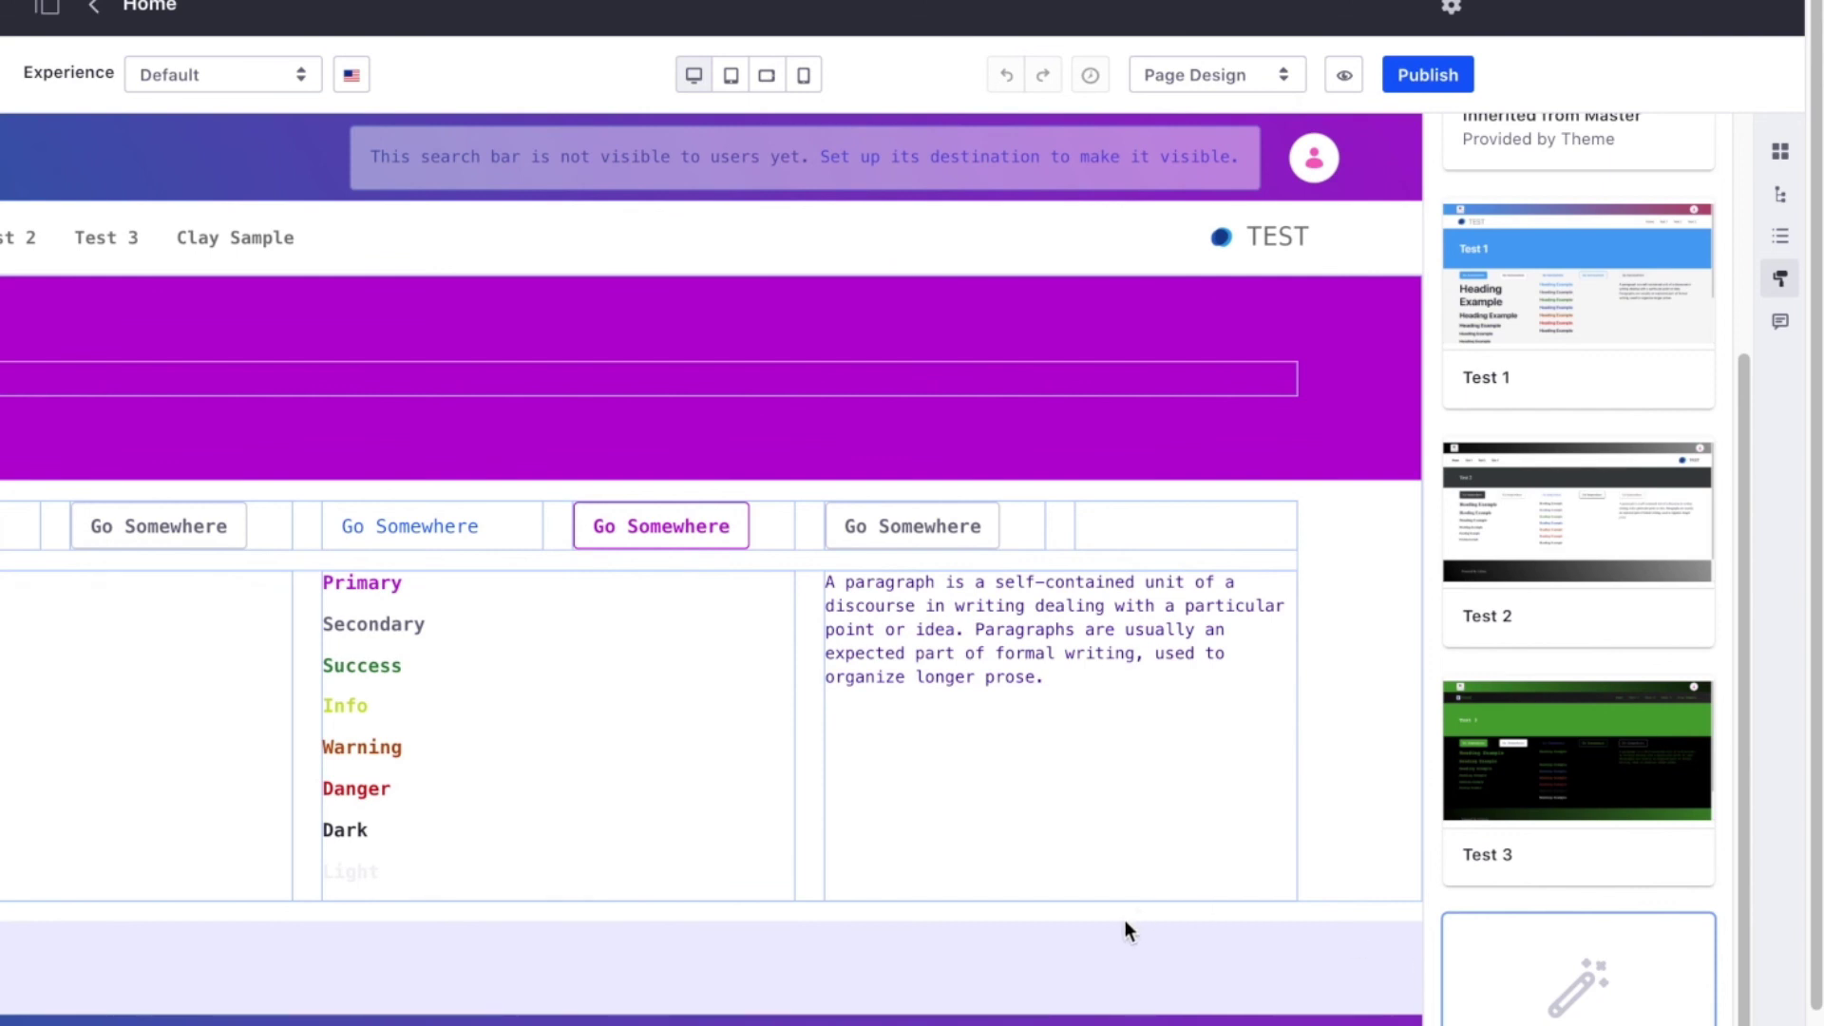
pyautogui.click(1429, 77)
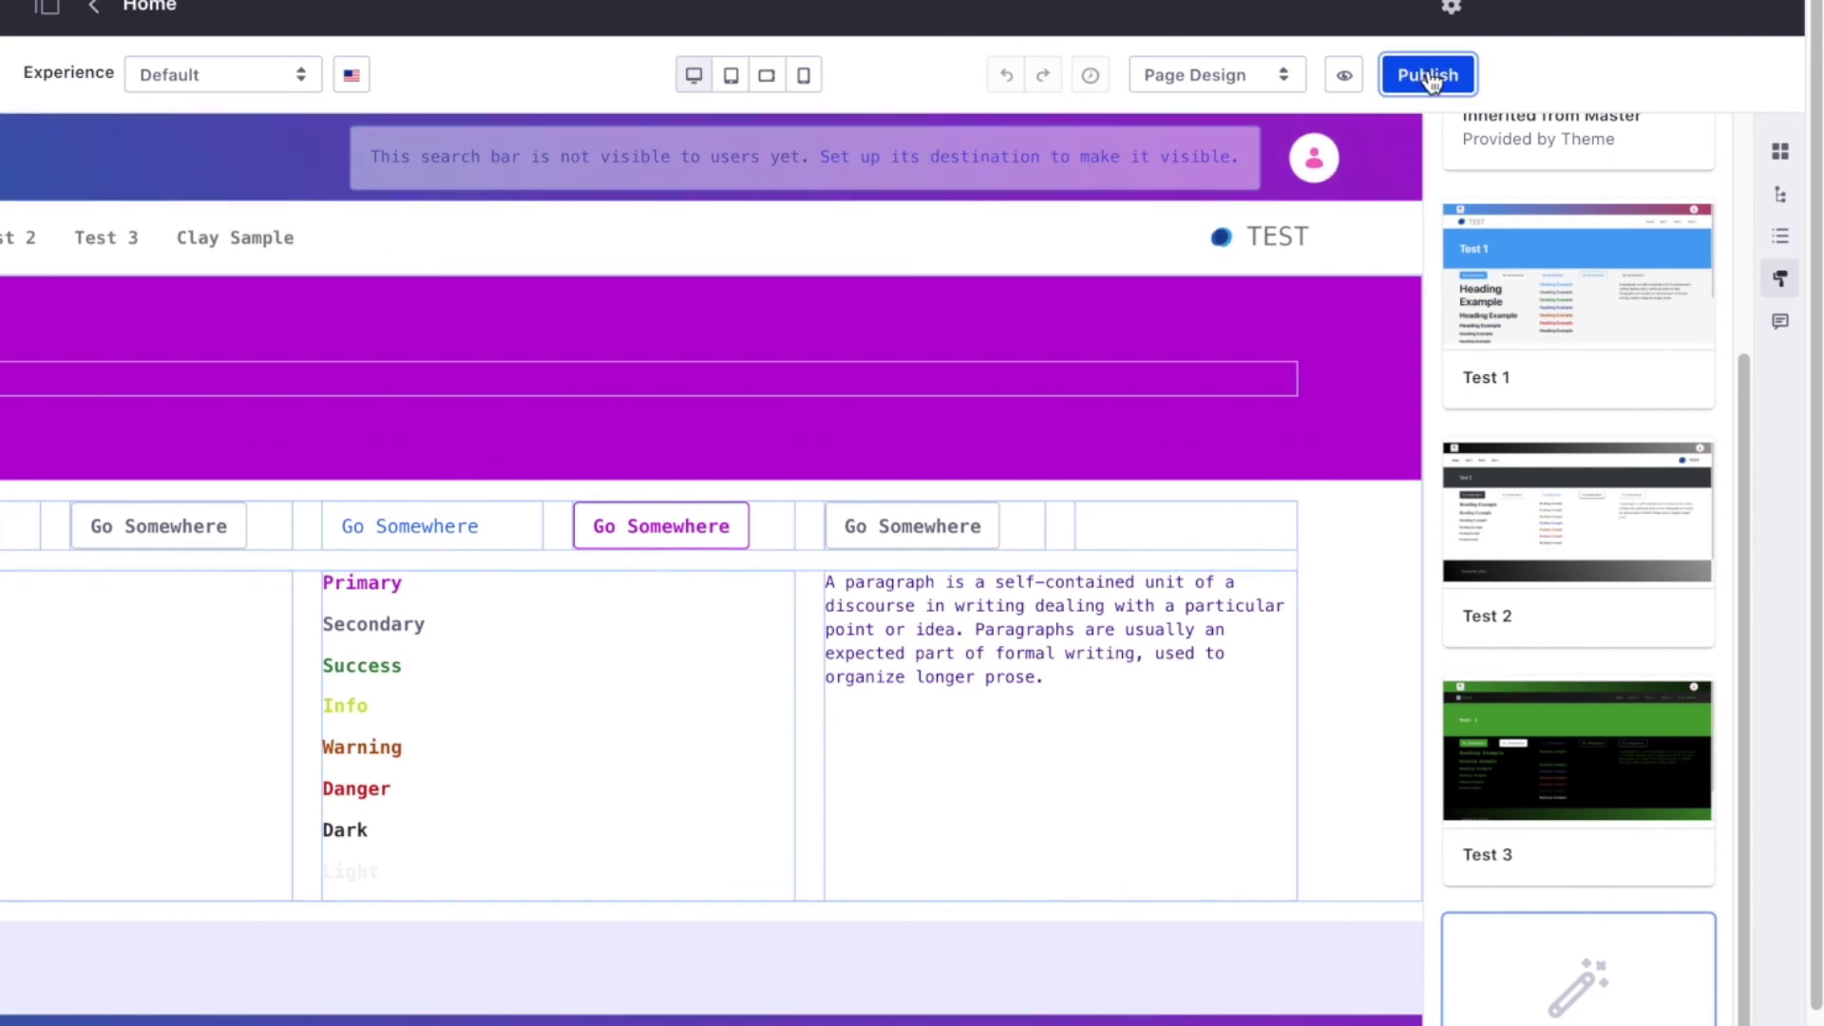